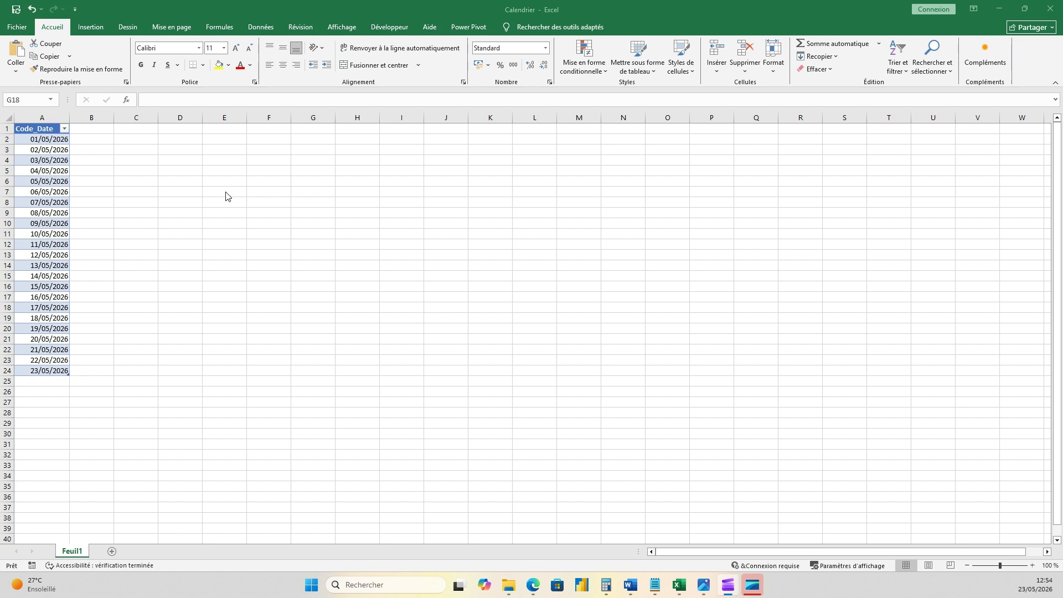
# - Examine the dates in the Code_Date table of the Calendrier workbook
pyautogui.click(359, 184)
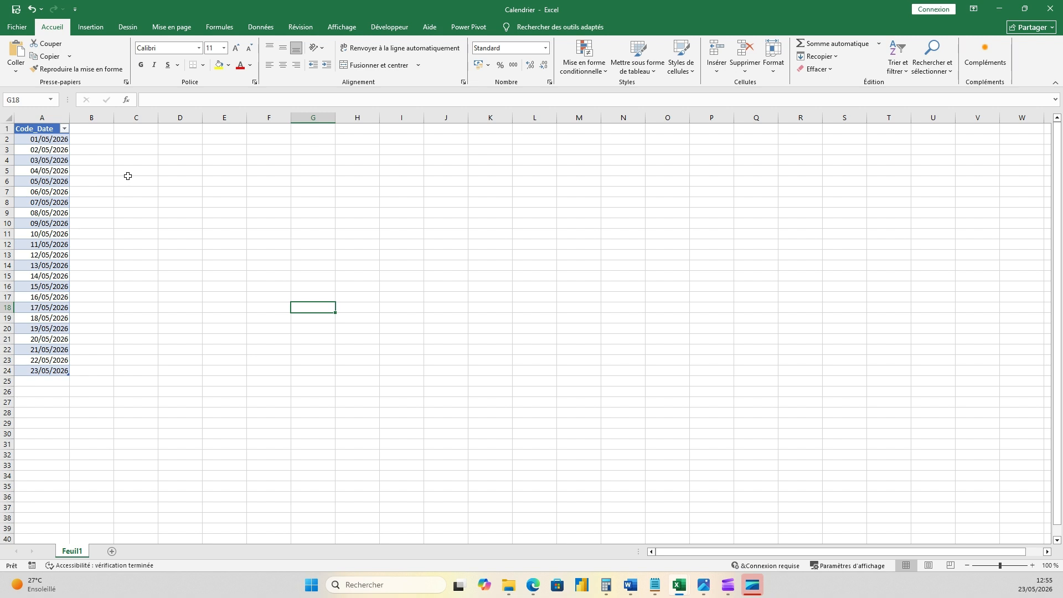
pyautogui.click(135, 242)
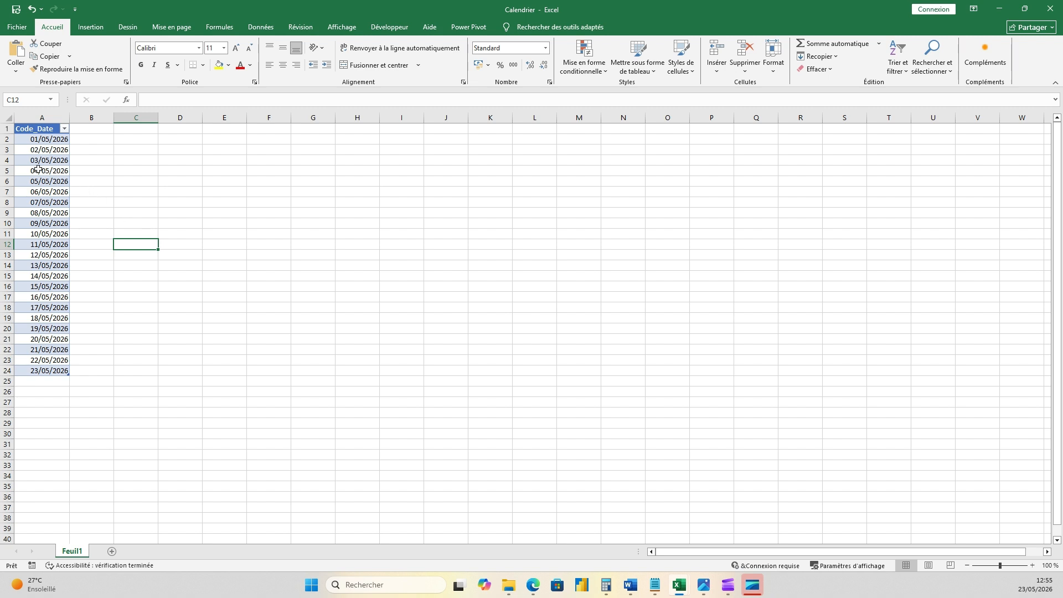
pyautogui.click(38, 169)
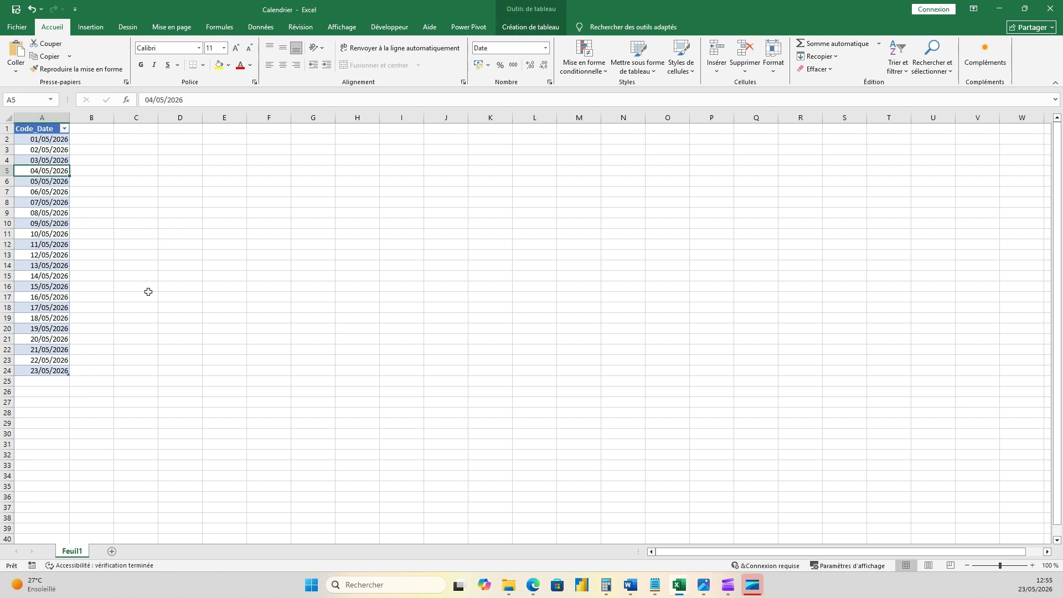
pyautogui.click(50, 370)
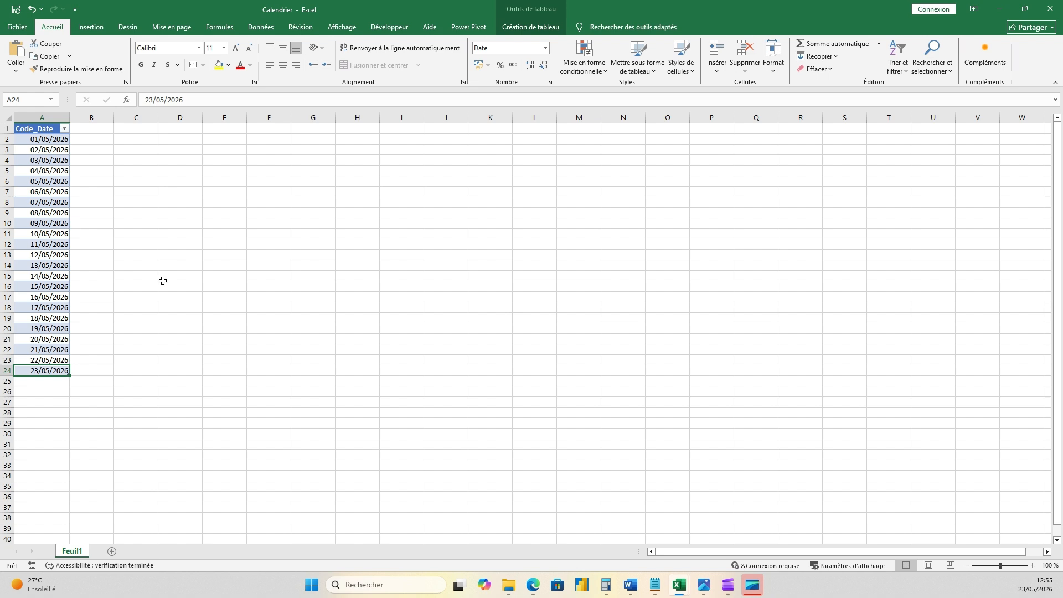
pyautogui.click(147, 265)
pyautogui.click(60, 161)
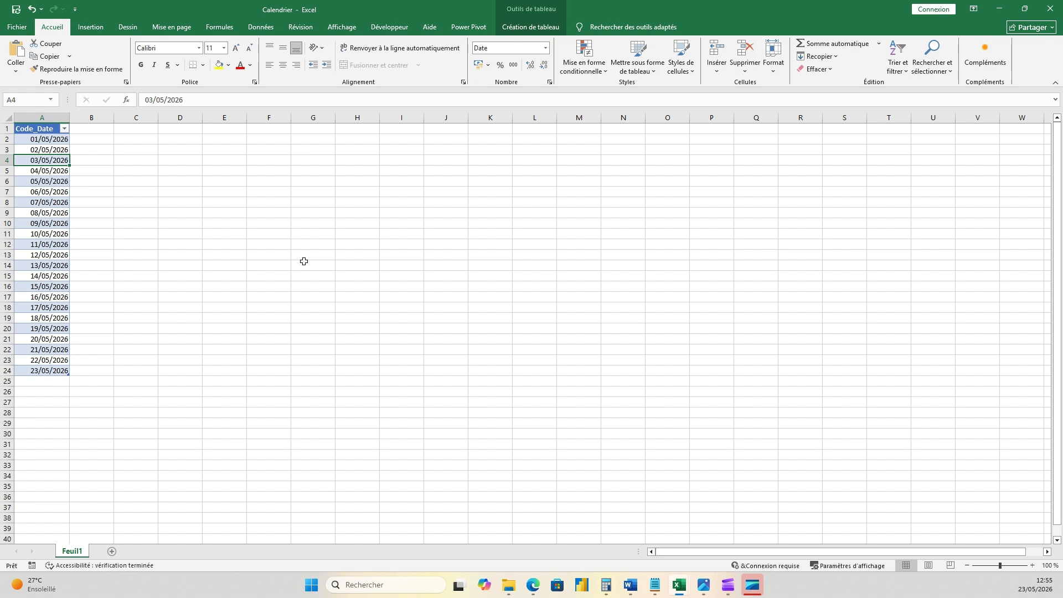
# - Create a blank workbook and close the Calendrier workbook
pyautogui.hotkey('ctrl', 'n')
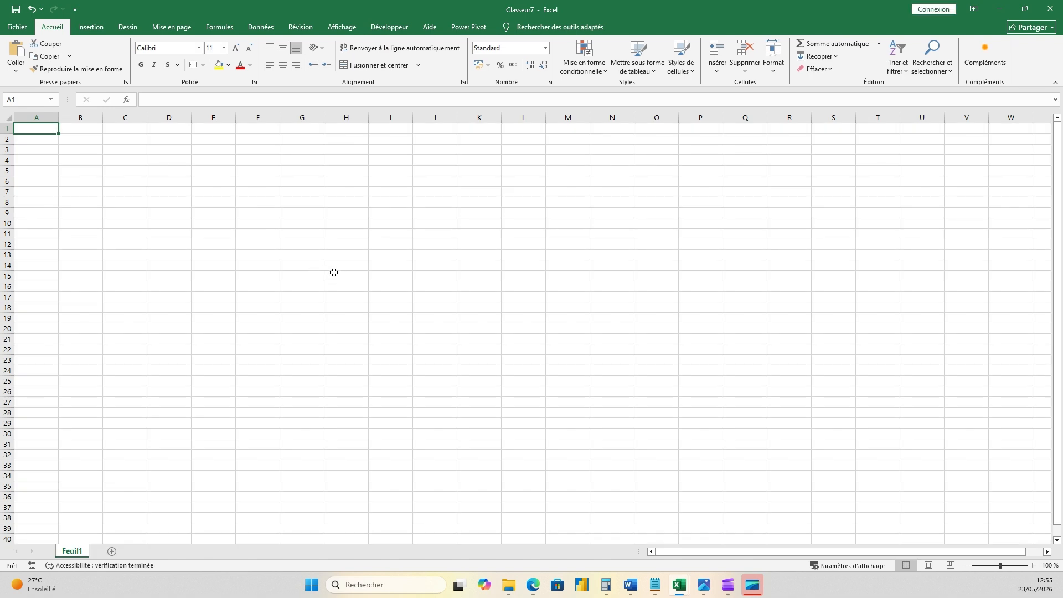
pyautogui.hotkey('ctrl', 'w')
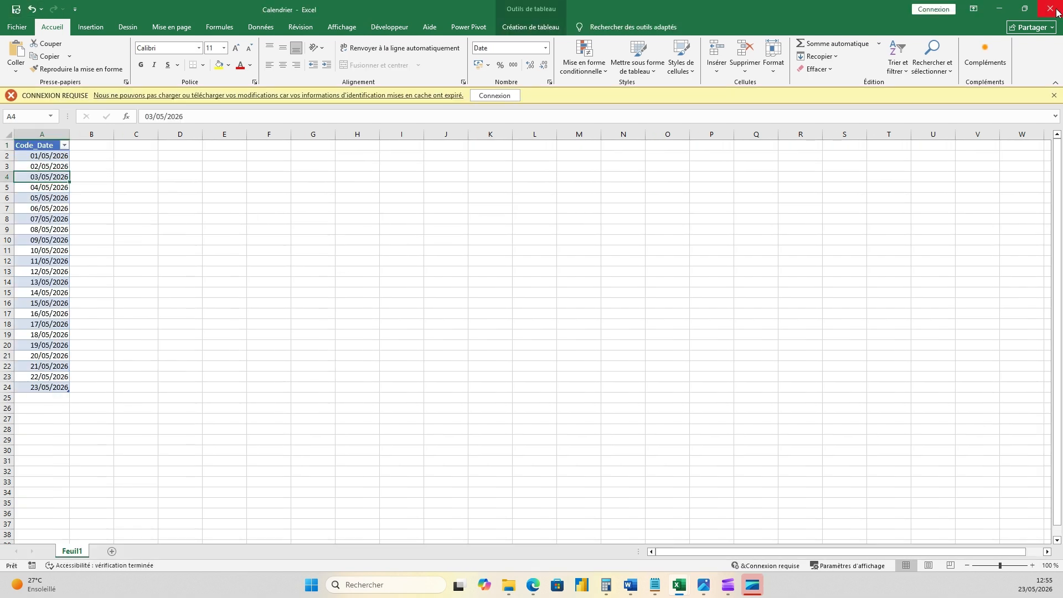
pyautogui.click(1051, 9)
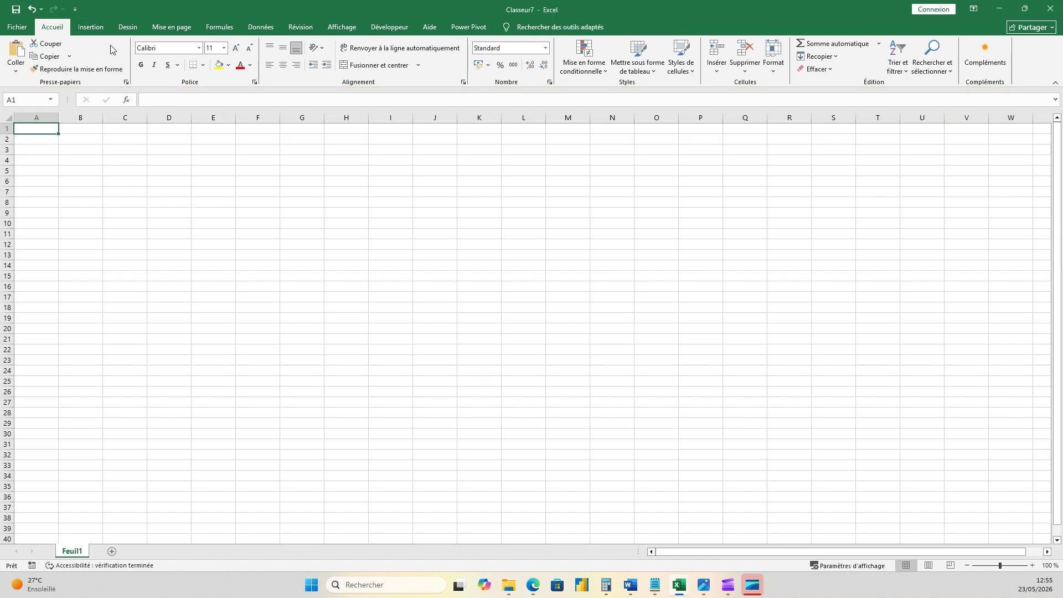
# - Start a data import from the Excel workbook Calendrier in the PowerQuery&DAX folder
pyautogui.click(261, 28)
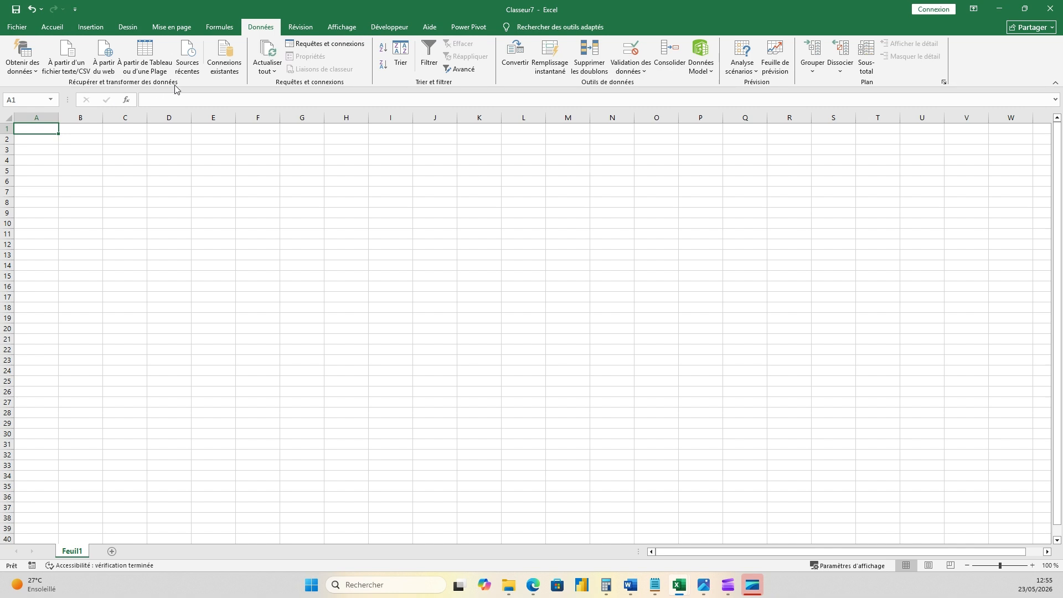
pyautogui.click(31, 72)
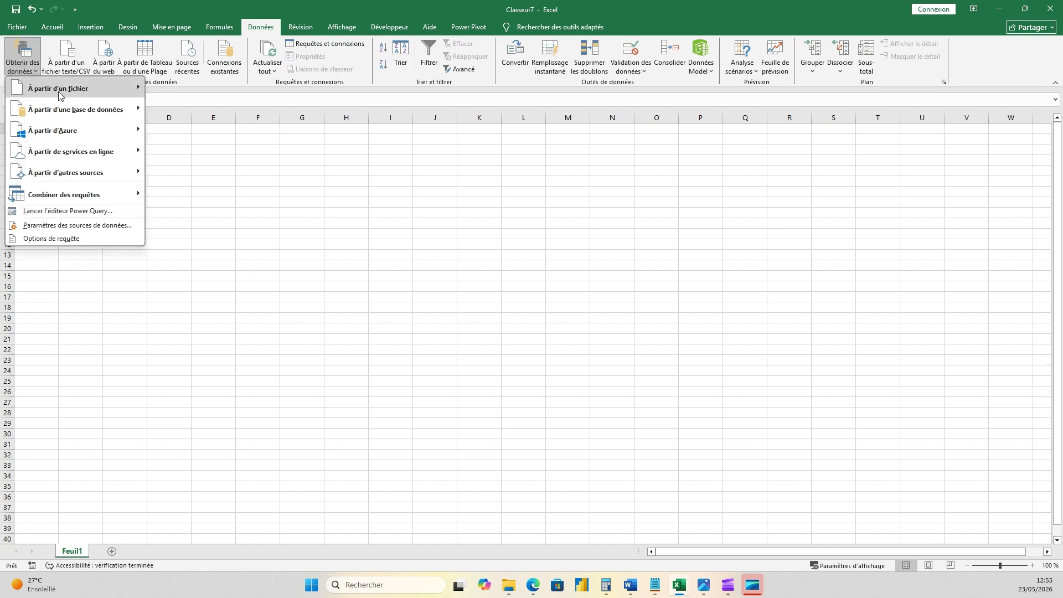
pyautogui.moveTo(58, 92)
pyautogui.click(207, 88)
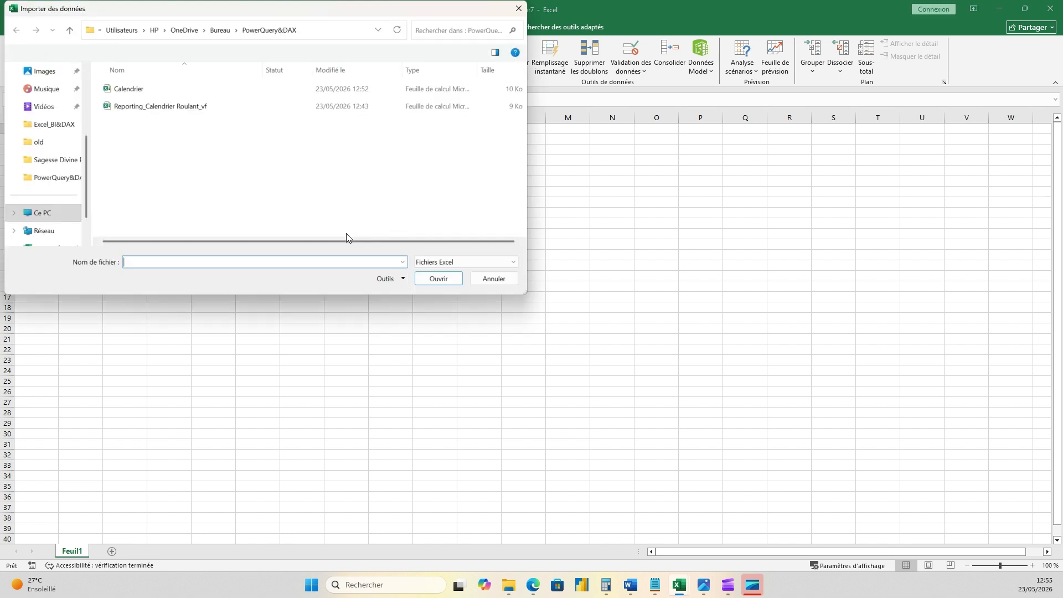
pyautogui.click(139, 91)
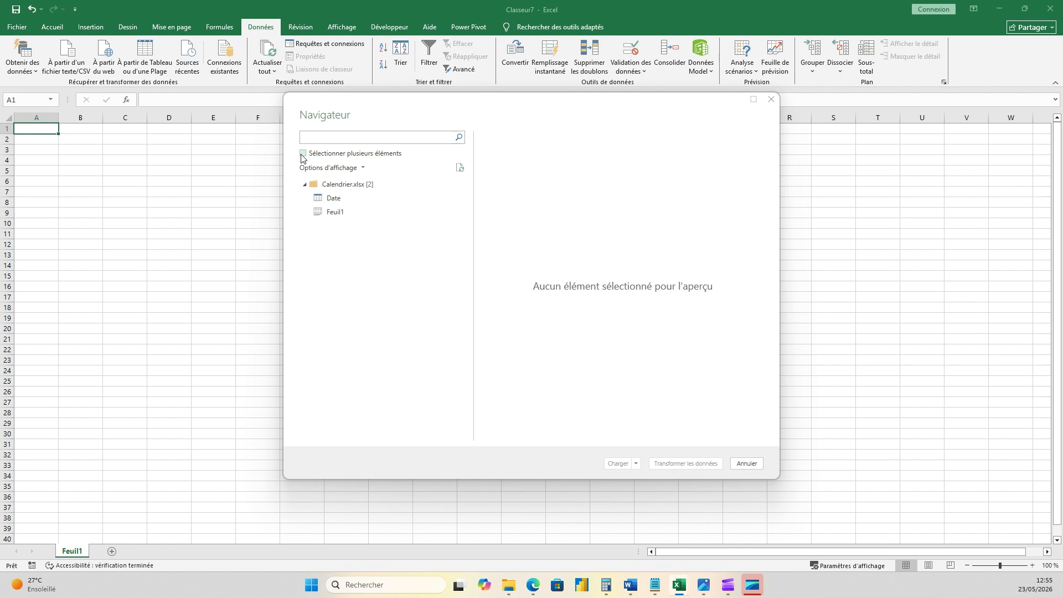
# - Enable multiple selection, choose the Date table of Calendrier.xlsx and load it into the Power Query editor for transformation
pyautogui.click(303, 154)
pyautogui.click(317, 198)
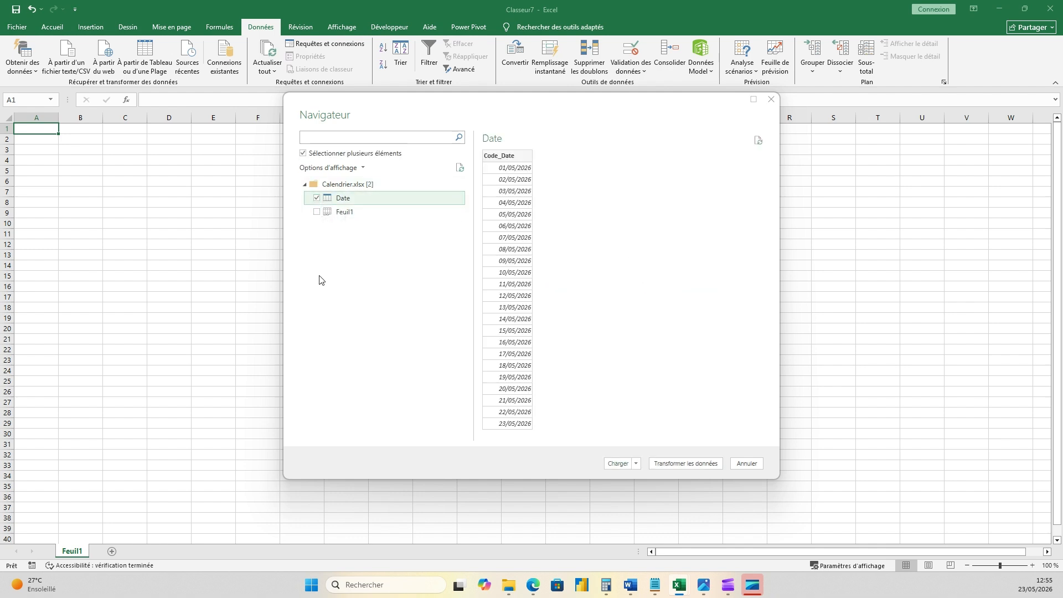
pyautogui.click(637, 465)
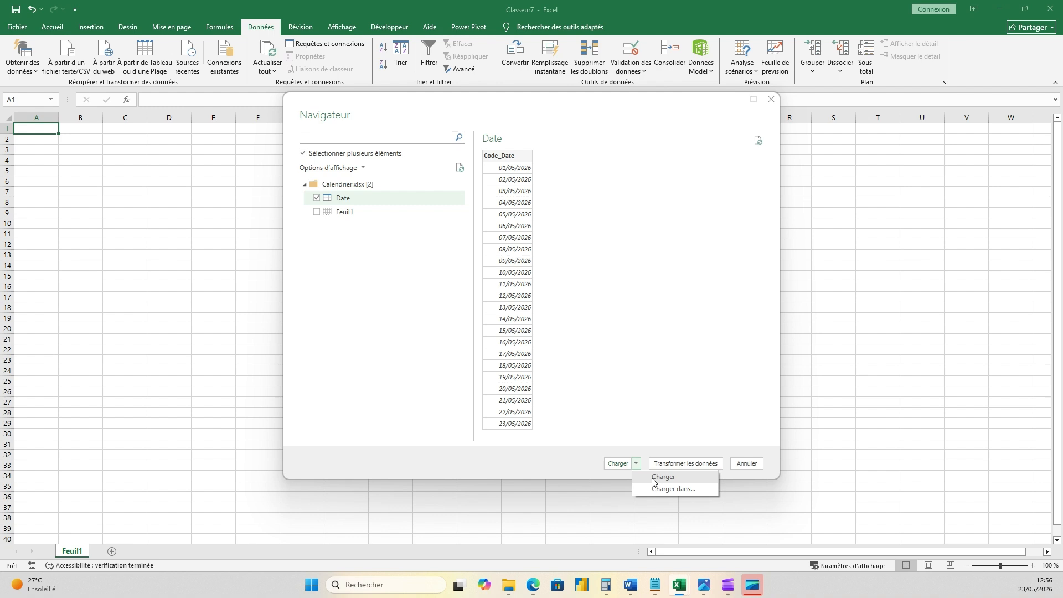
pyautogui.click(664, 350)
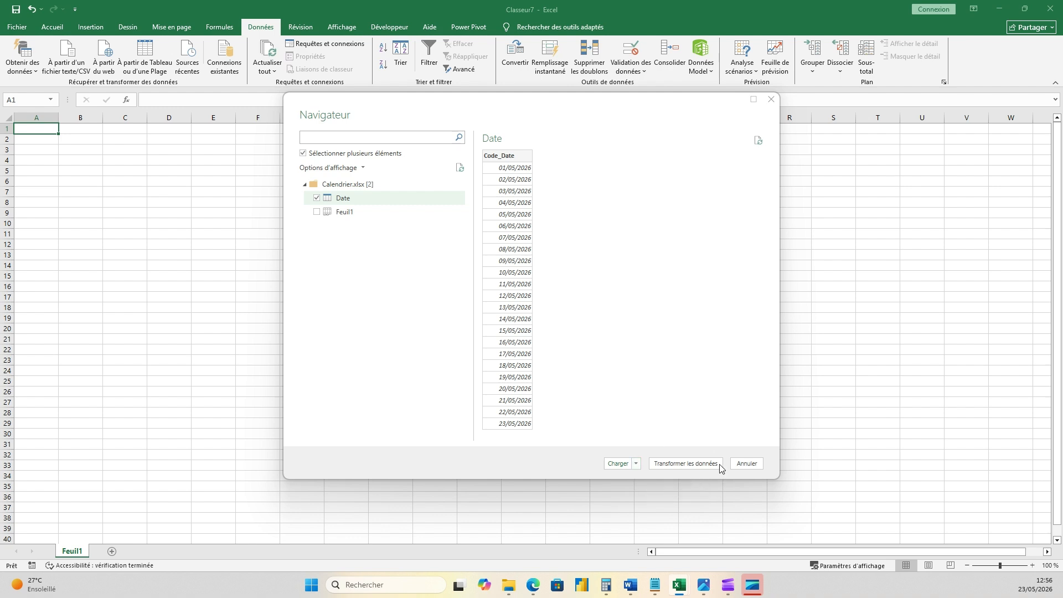
pyautogui.click(686, 464)
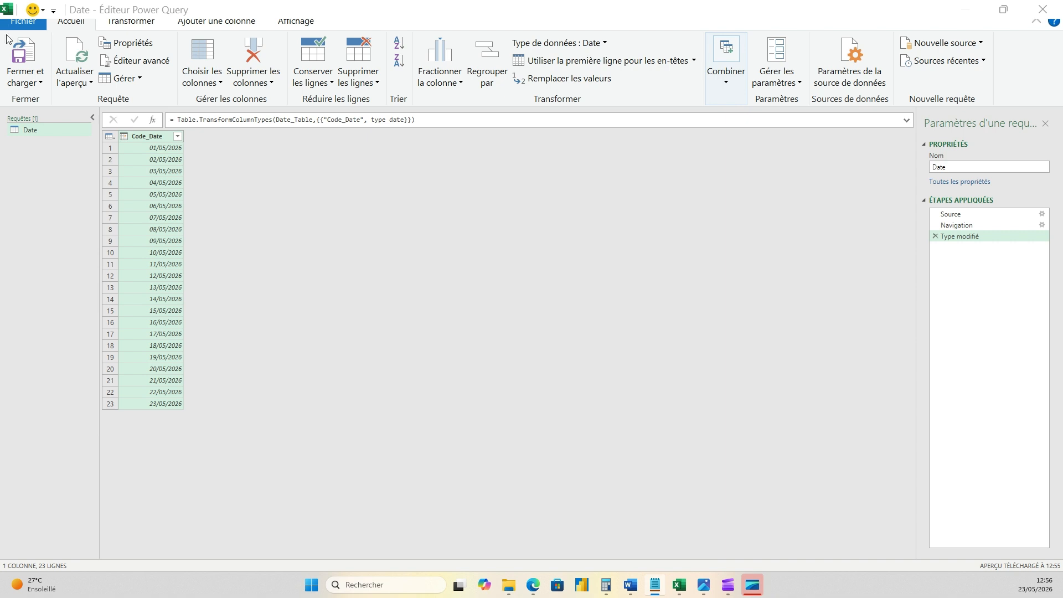
# - Rename the Date query as Lookup_Calendrier Roulant
pyautogui.click(124, 138)
pyautogui.click(509, 215)
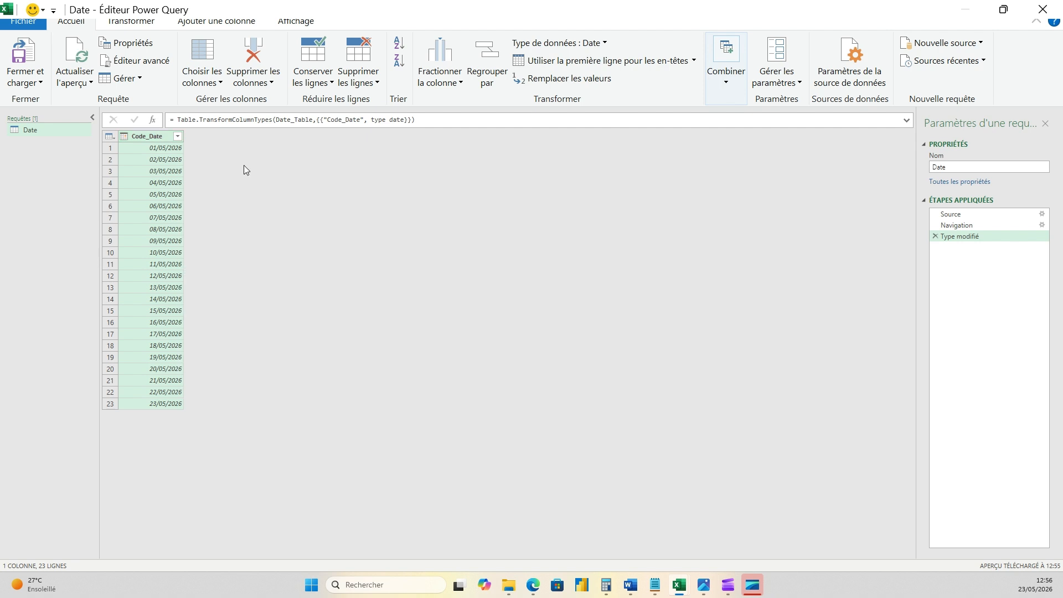
pyautogui.click(941, 167)
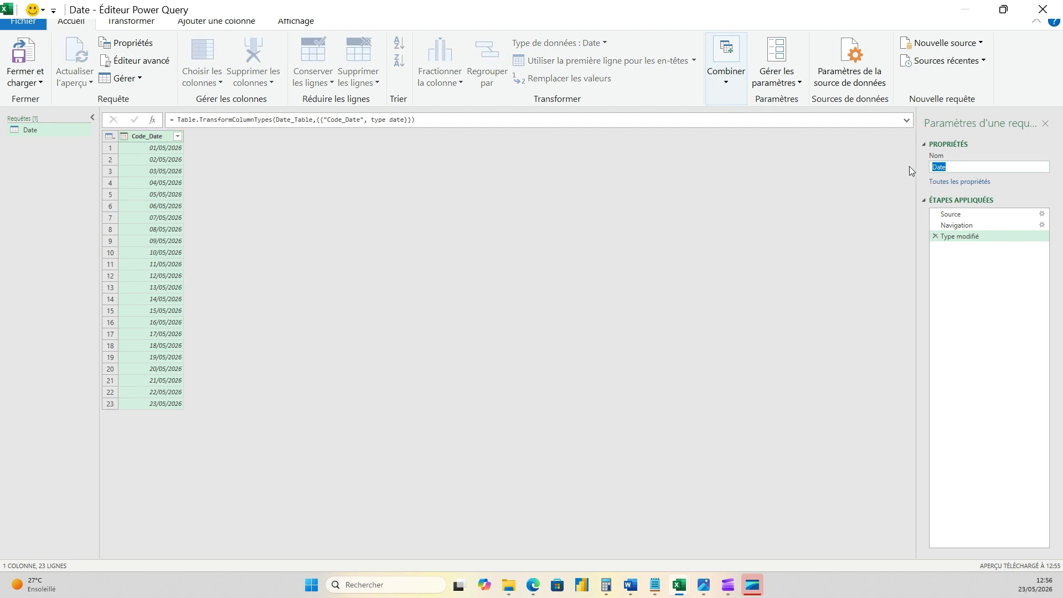
pyautogui.write('Lookup_Calendrier Roulant')
pyautogui.press('Return')
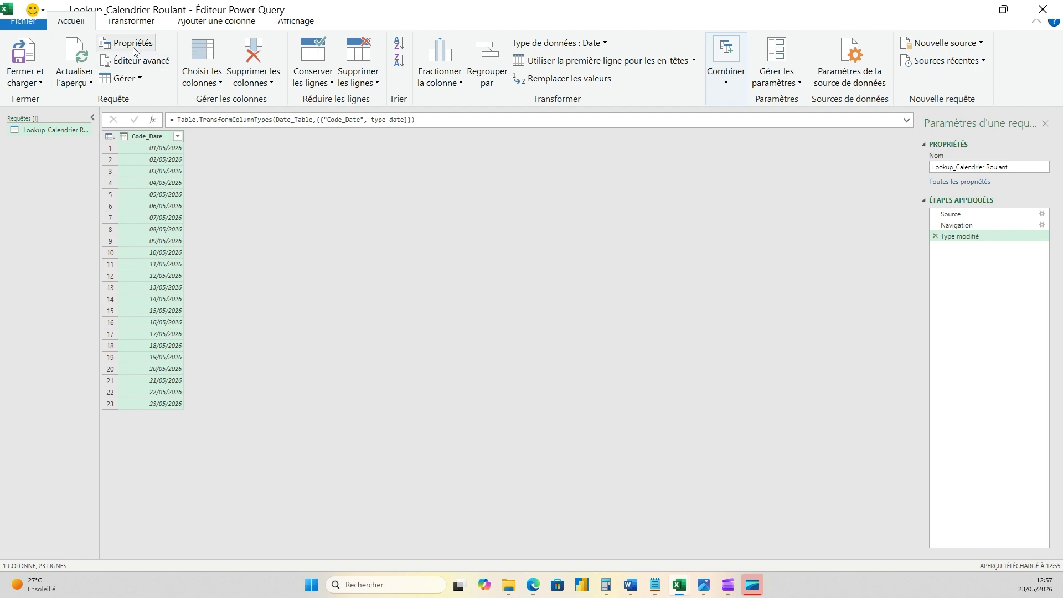
pyautogui.moveTo(699, 5); pyautogui.dragTo(567, 137)
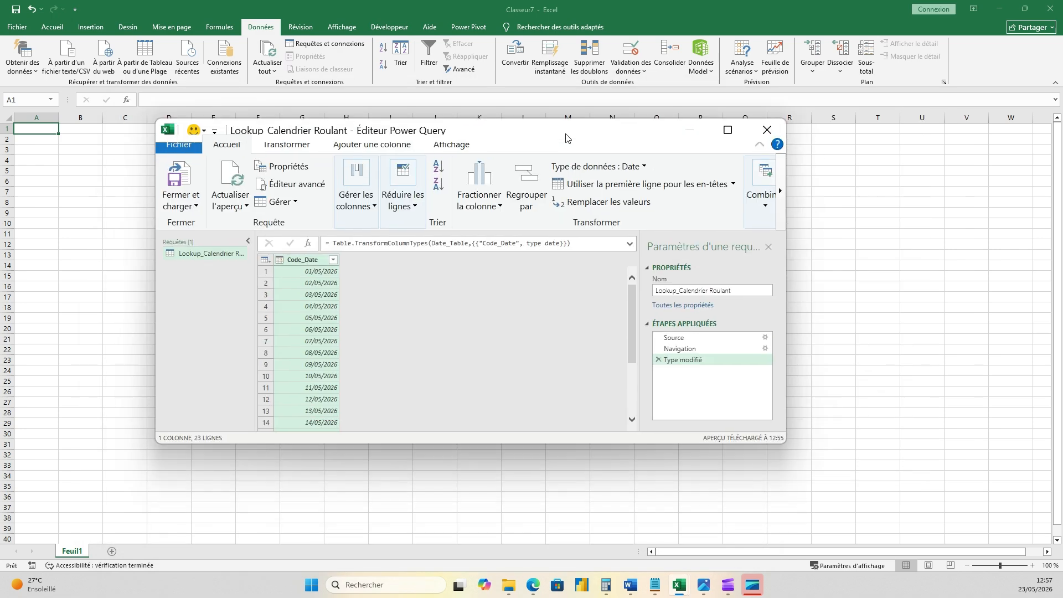
pyautogui.click(728, 130)
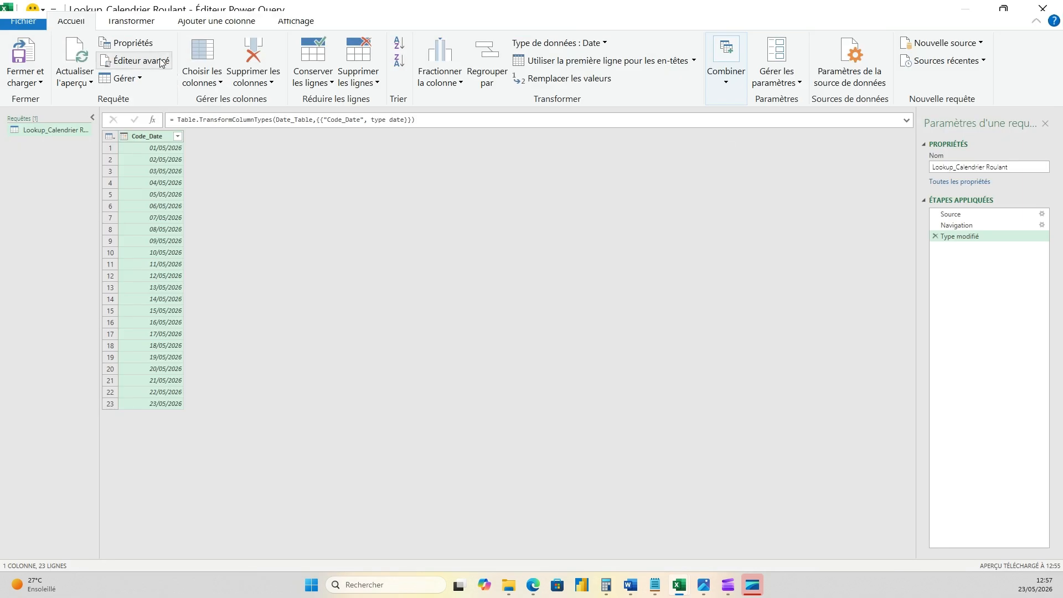
pyautogui.click(132, 22)
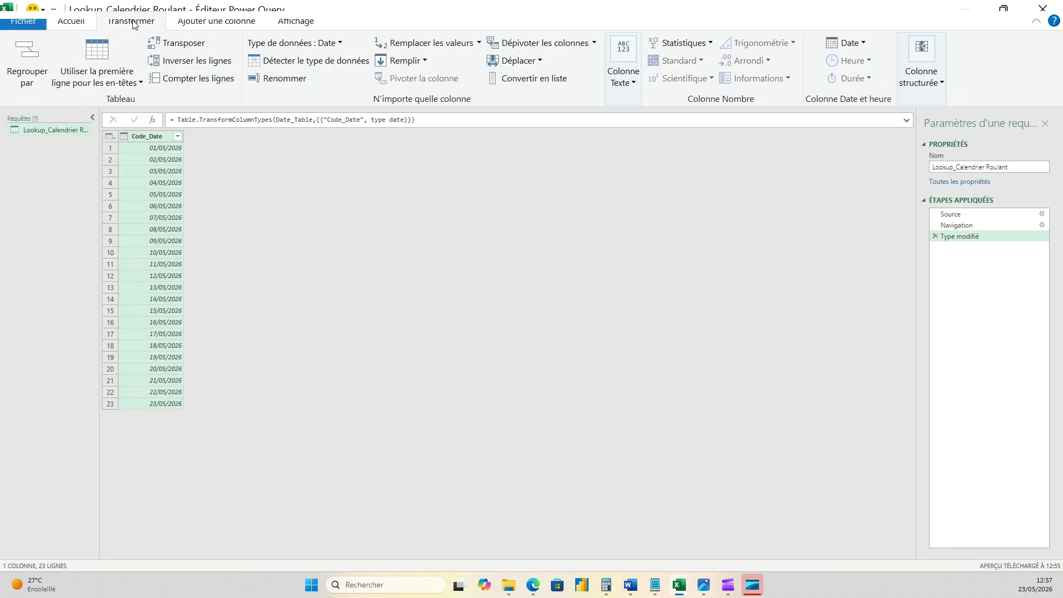
pyautogui.click(207, 24)
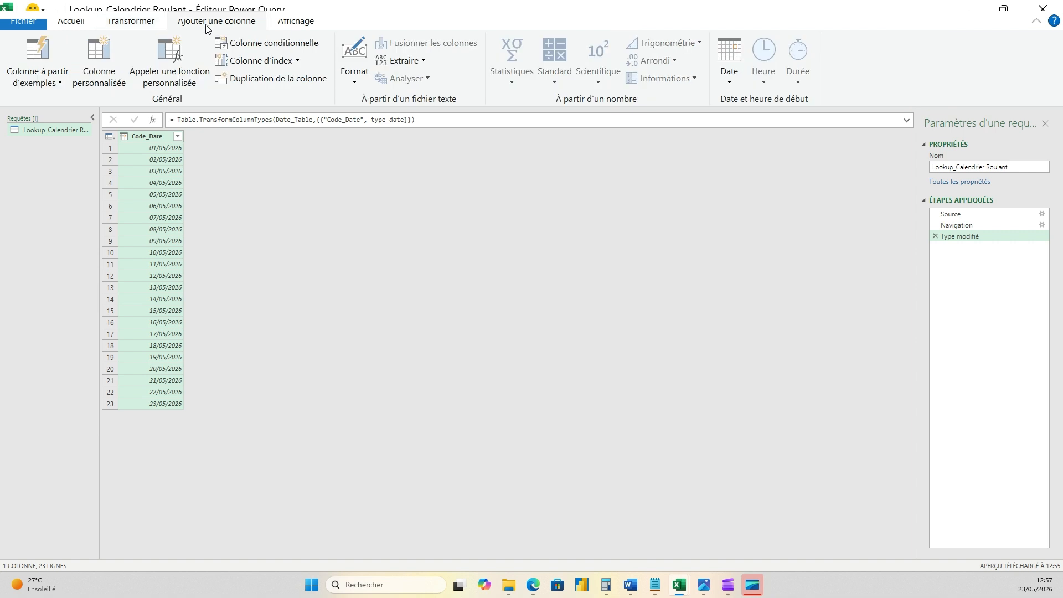
pyautogui.click(139, 25)
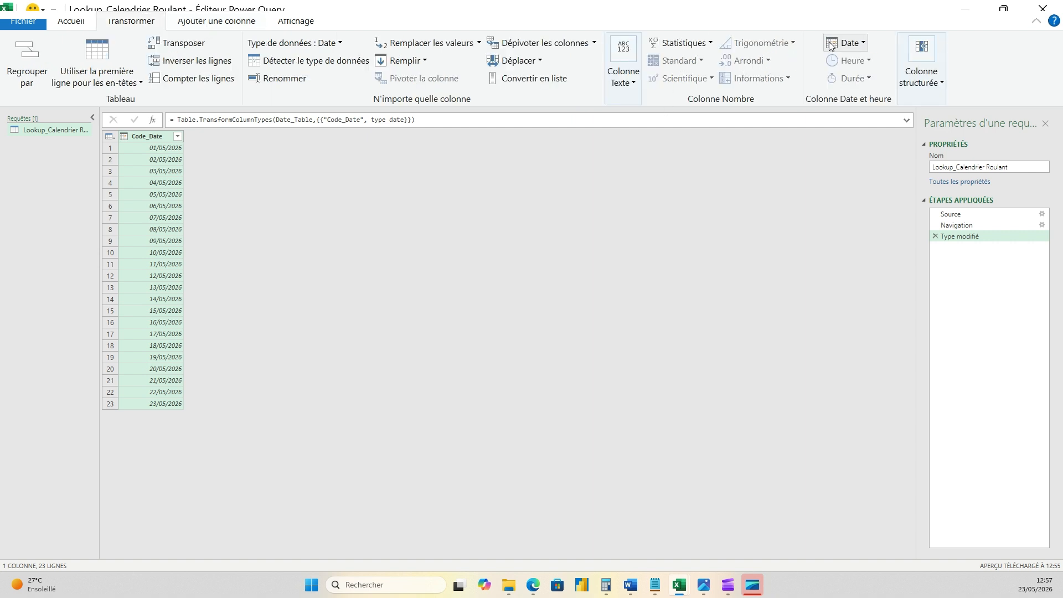
pyautogui.click(218, 26)
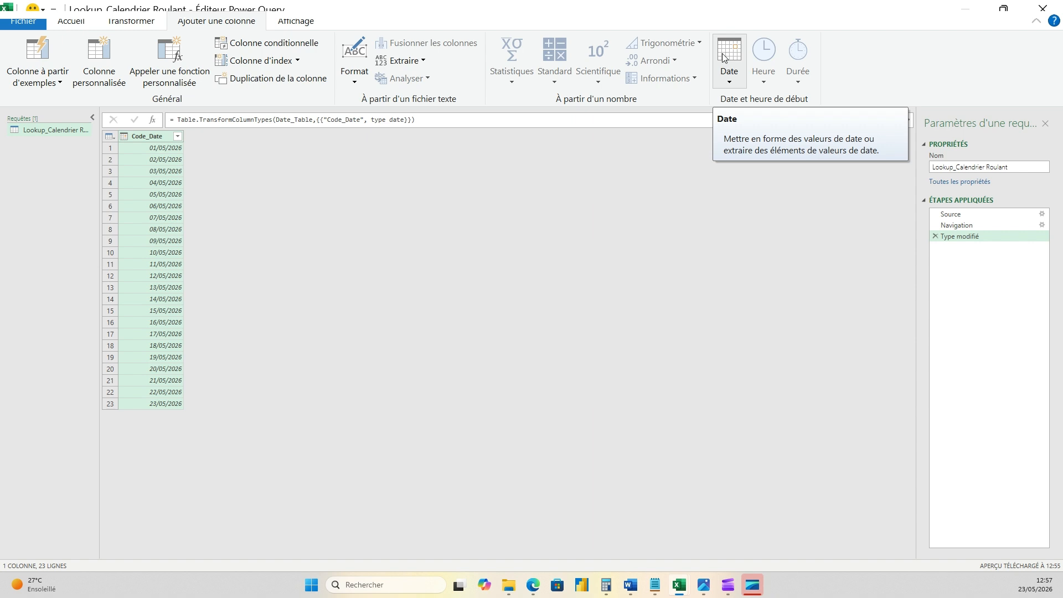
# - Try to convert the Code_Date column in place to its year, and remove that applied step
pyautogui.click(132, 22)
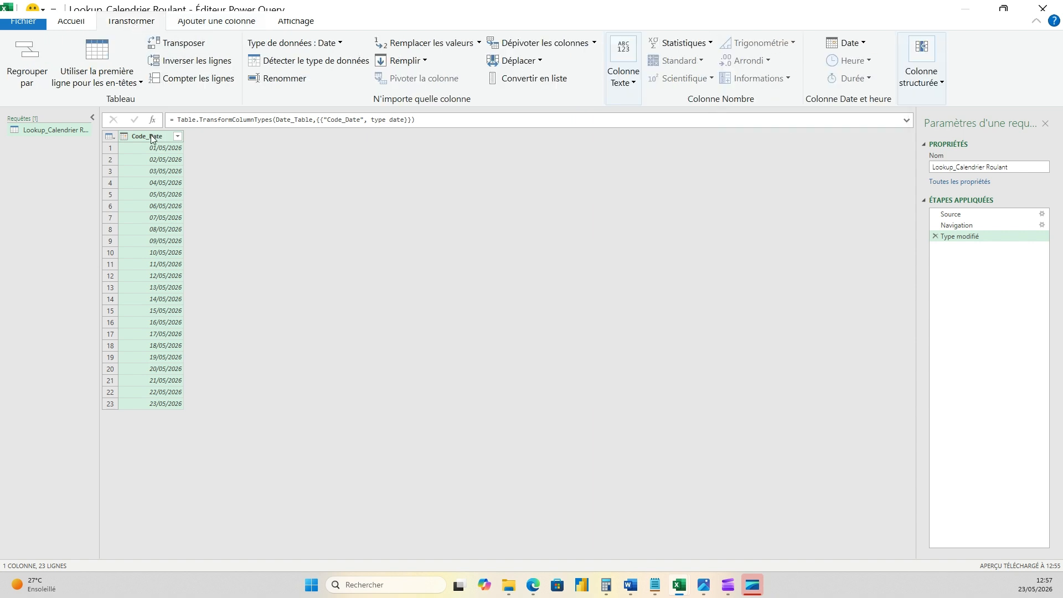
pyautogui.click(865, 41)
pyautogui.moveTo(888, 126)
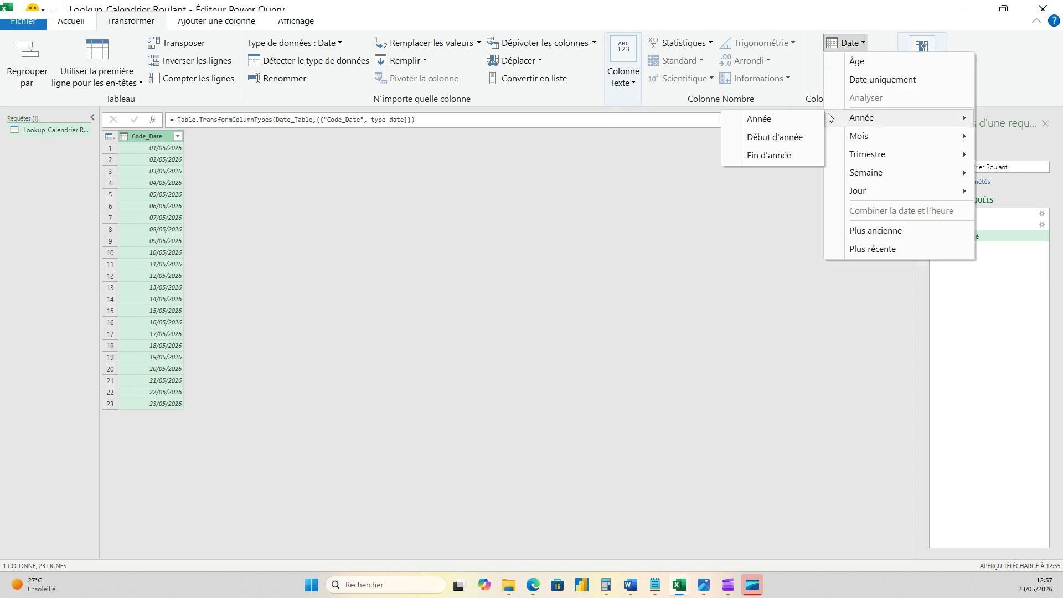
pyautogui.click(763, 118)
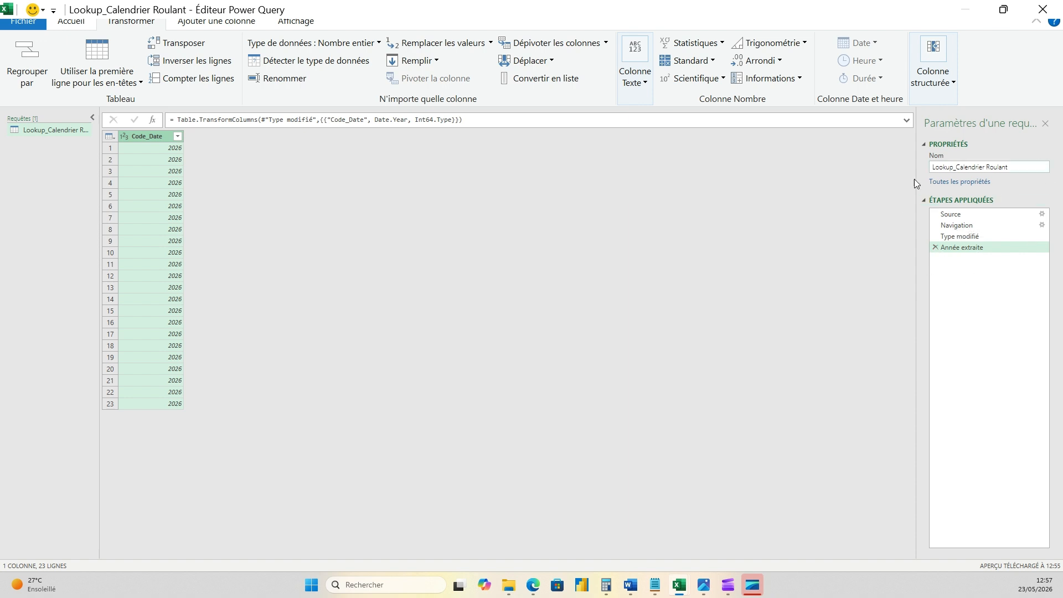
pyautogui.click(935, 248)
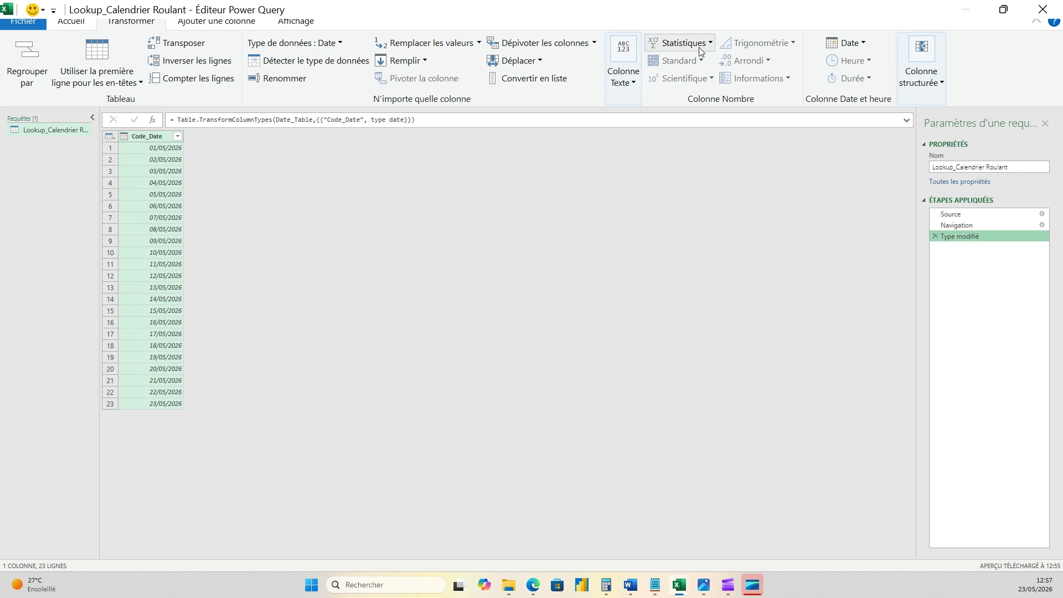
# - Add a new column with the year extracted from Code_Date
pyautogui.click(201, 22)
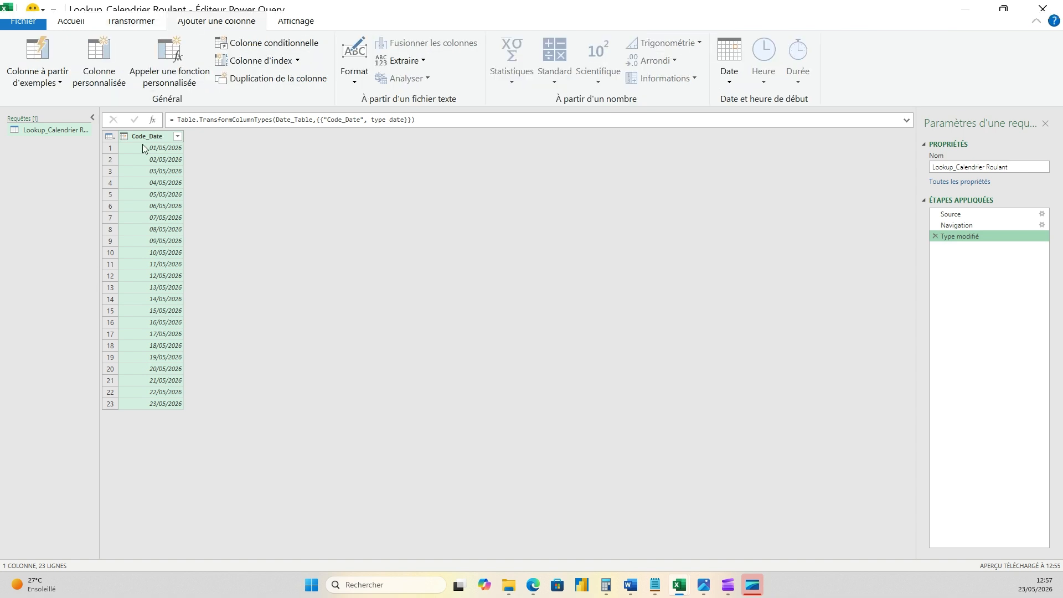
pyautogui.click(730, 82)
pyautogui.moveTo(792, 159)
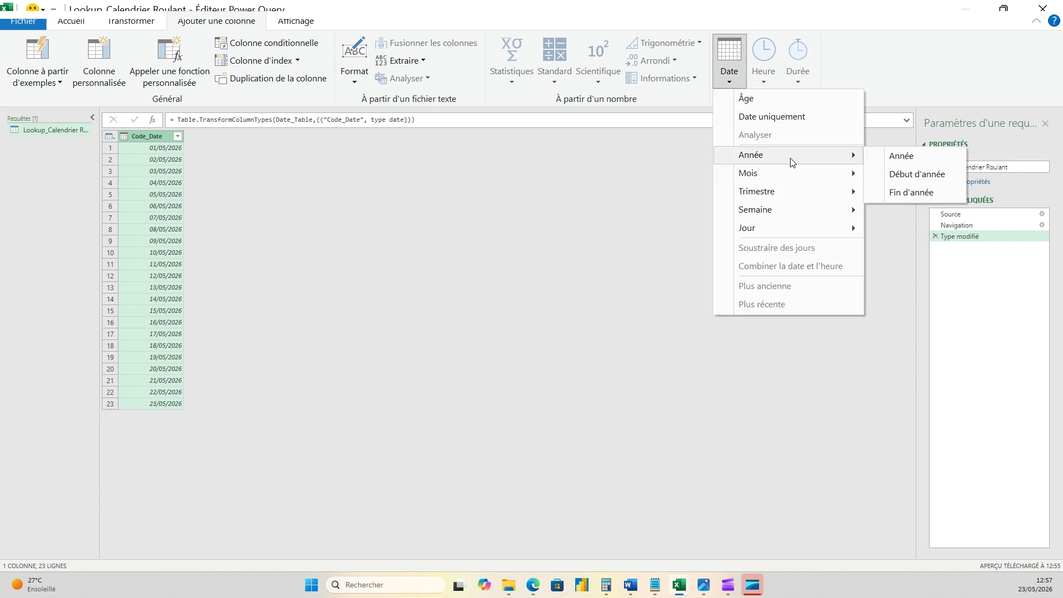
pyautogui.click(899, 157)
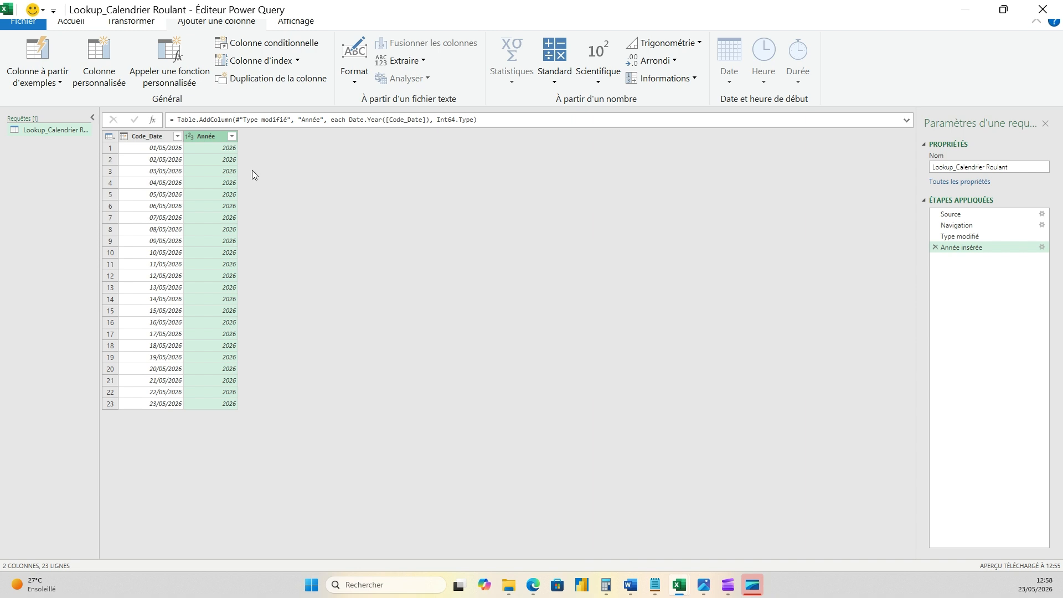
# - Add a new column with the quarter of the year extracted from Code_Date
pyautogui.click(134, 135)
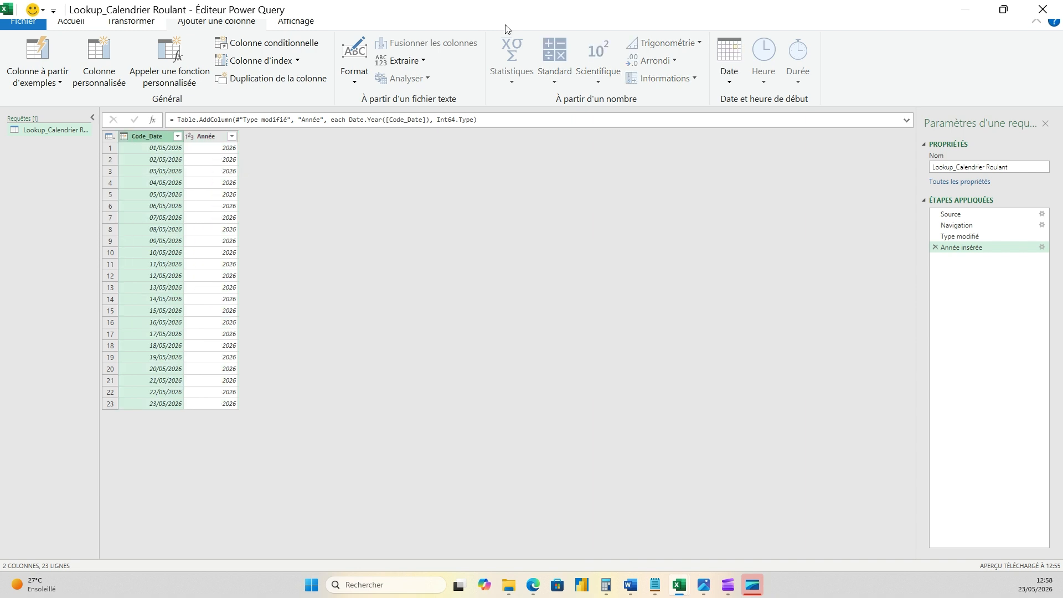
pyautogui.click(729, 81)
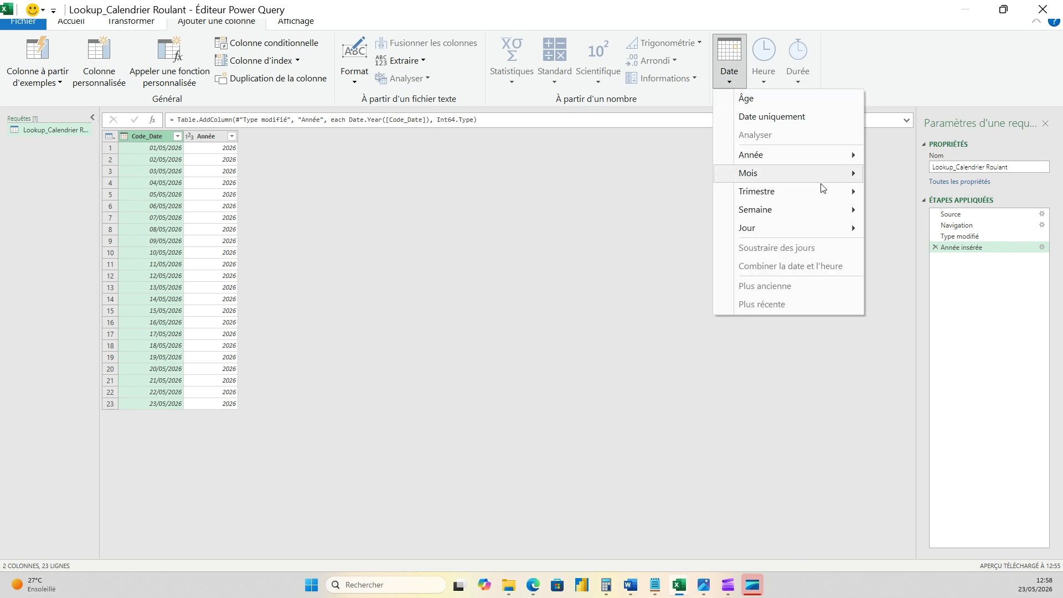
pyautogui.moveTo(819, 190)
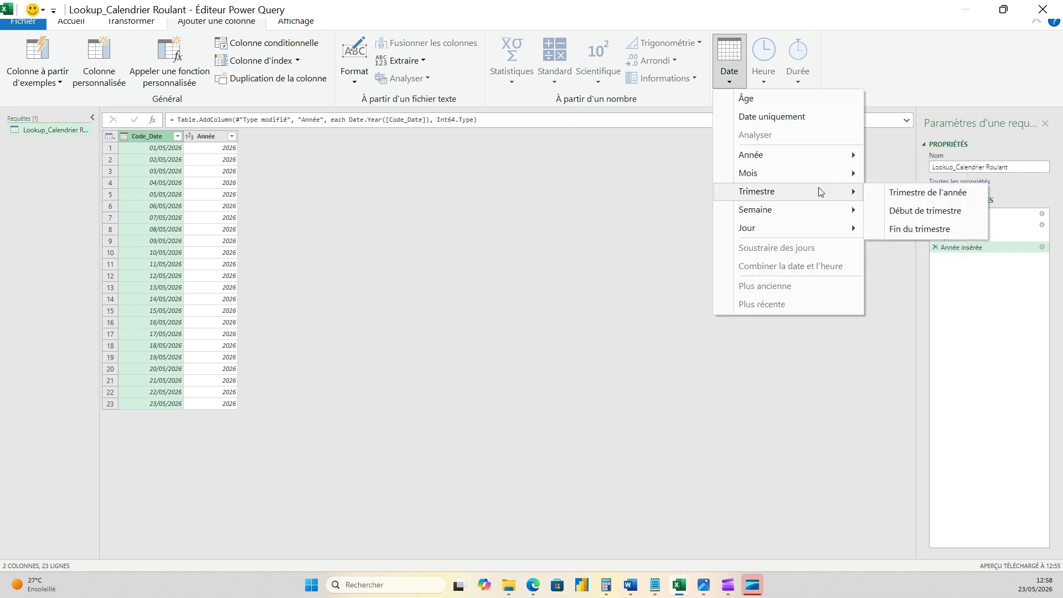
pyautogui.click(955, 194)
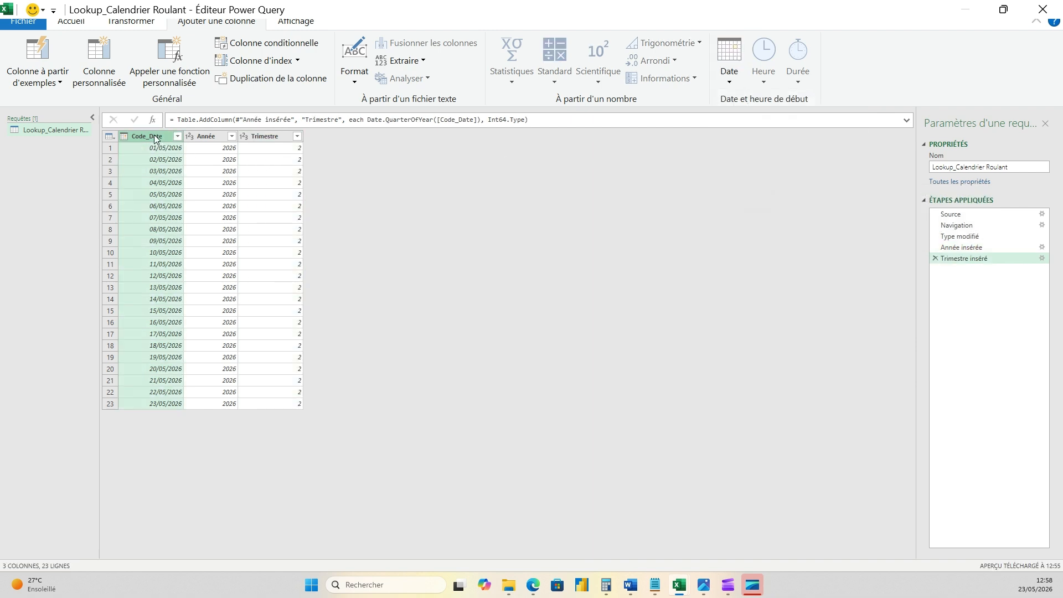
# - Add a new column with the month number extracted from Code_Date
pyautogui.click(731, 81)
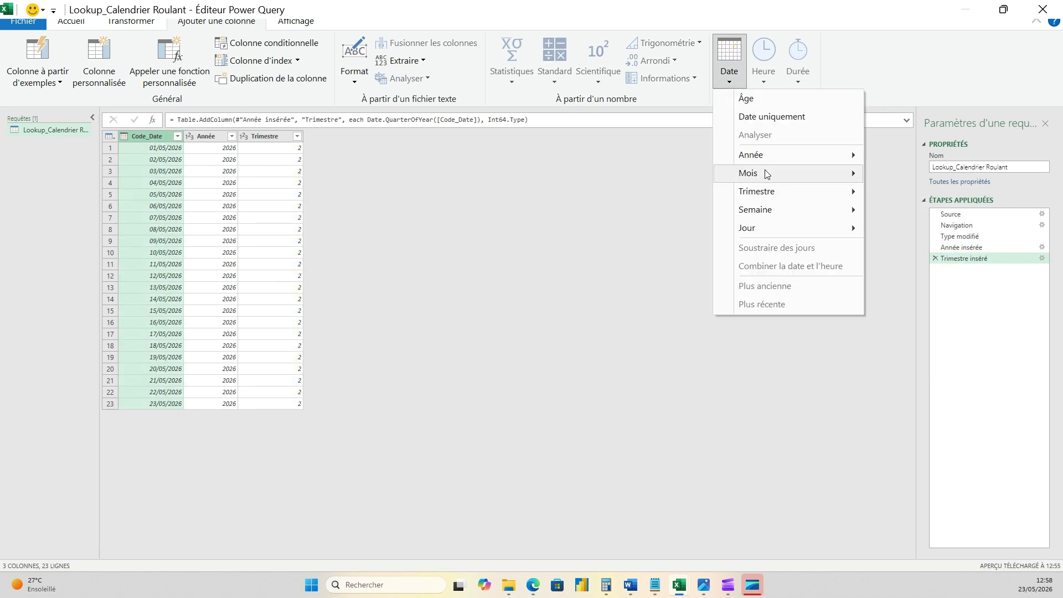
pyautogui.moveTo(770, 173)
pyautogui.click(916, 175)
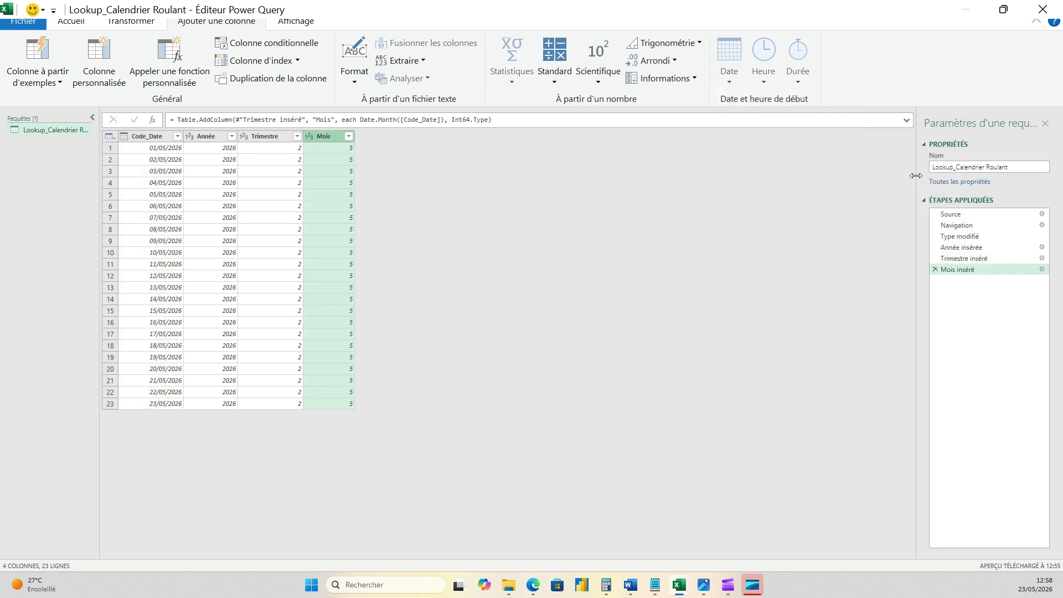
# - Add a new column with the name of the day (Nom du jour) extracted from Code_Date
pyautogui.click(141, 138)
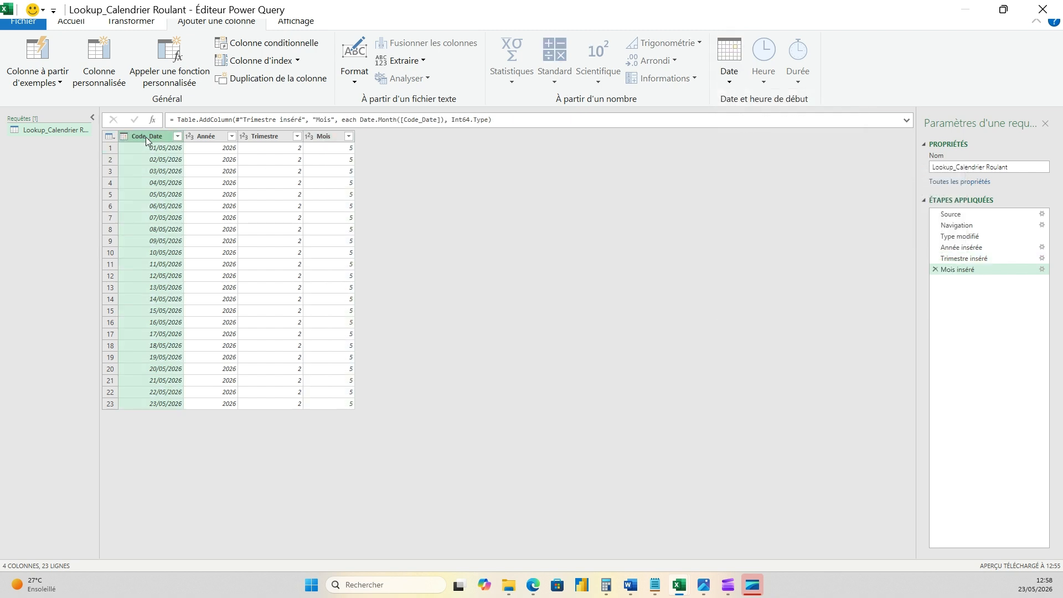
pyautogui.click(730, 81)
pyautogui.moveTo(816, 221)
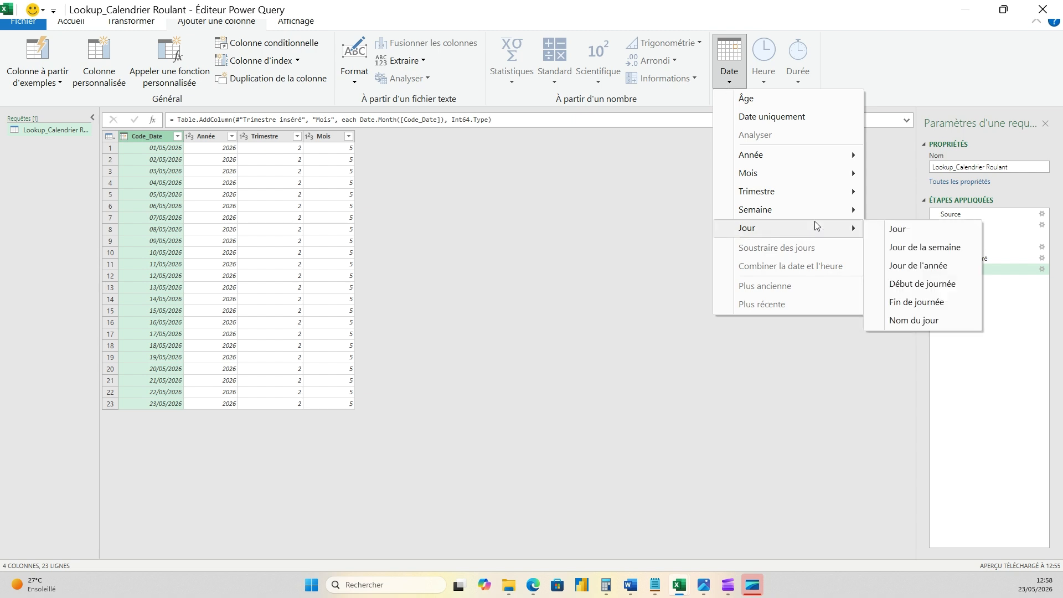
pyautogui.click(914, 320)
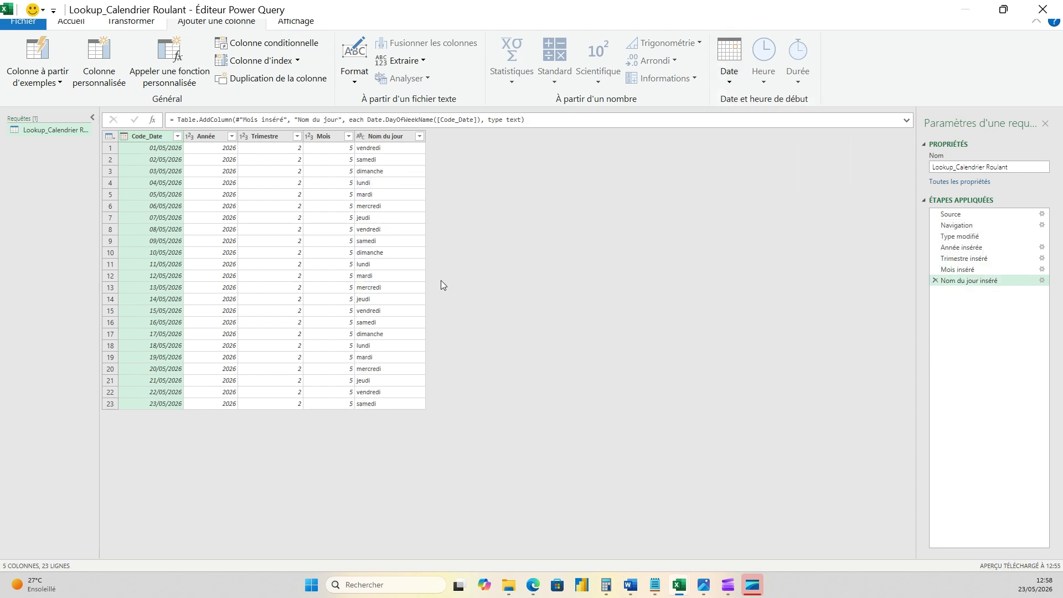
# - Close the query editor and load the query as a connection only, adding its data to the data model
pyautogui.click(60, 83)
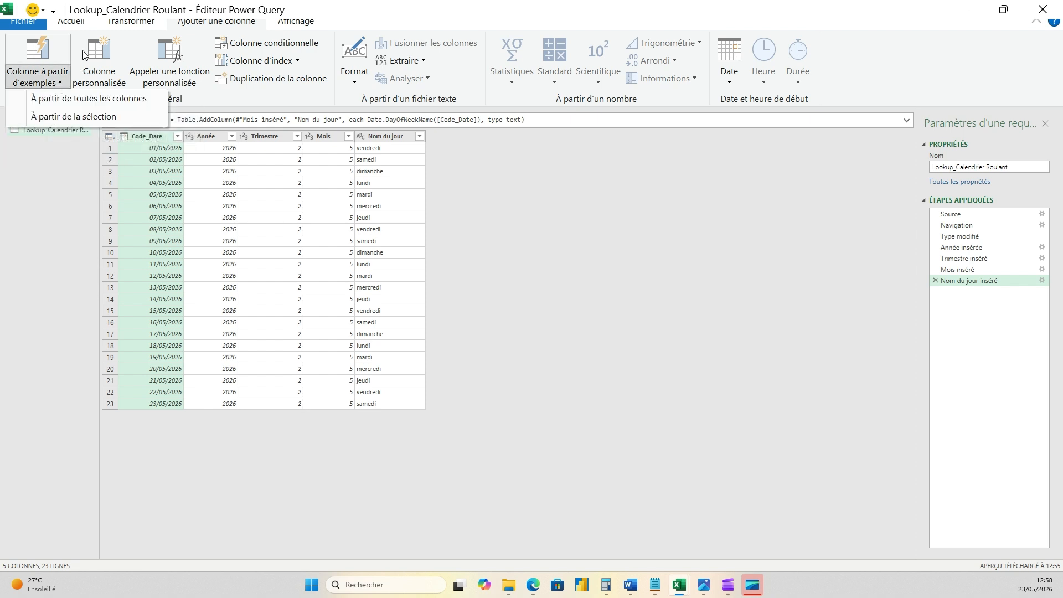
pyautogui.click(78, 25)
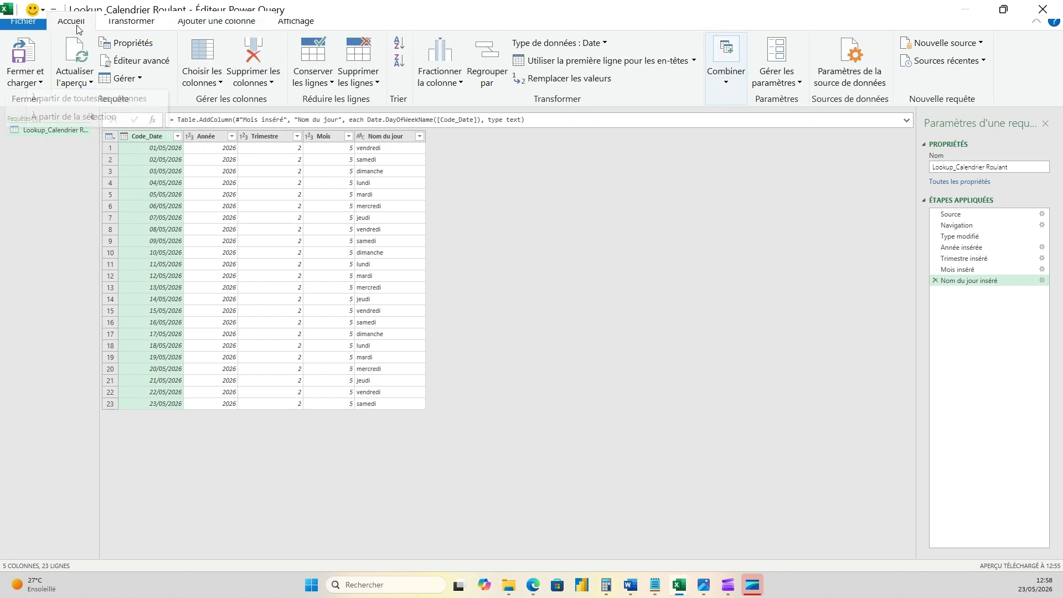
pyautogui.click(41, 83)
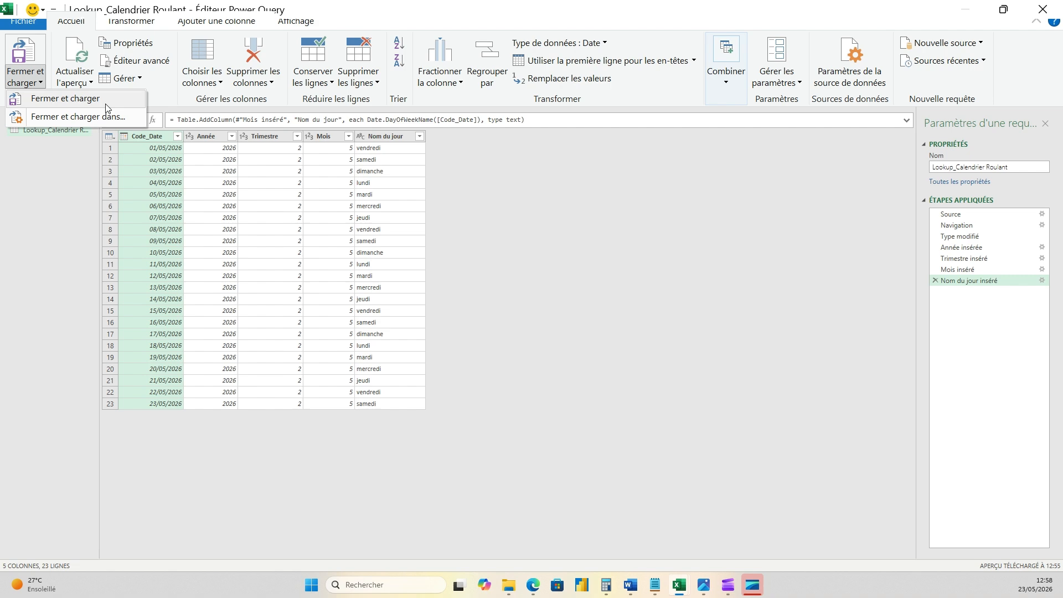
pyautogui.click(89, 117)
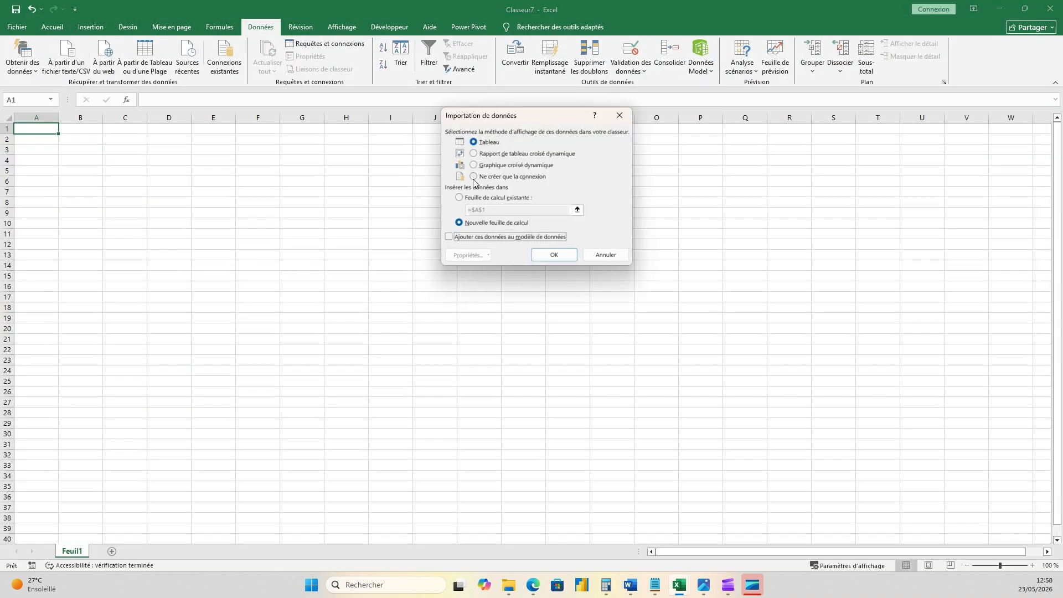
pyautogui.click(475, 176)
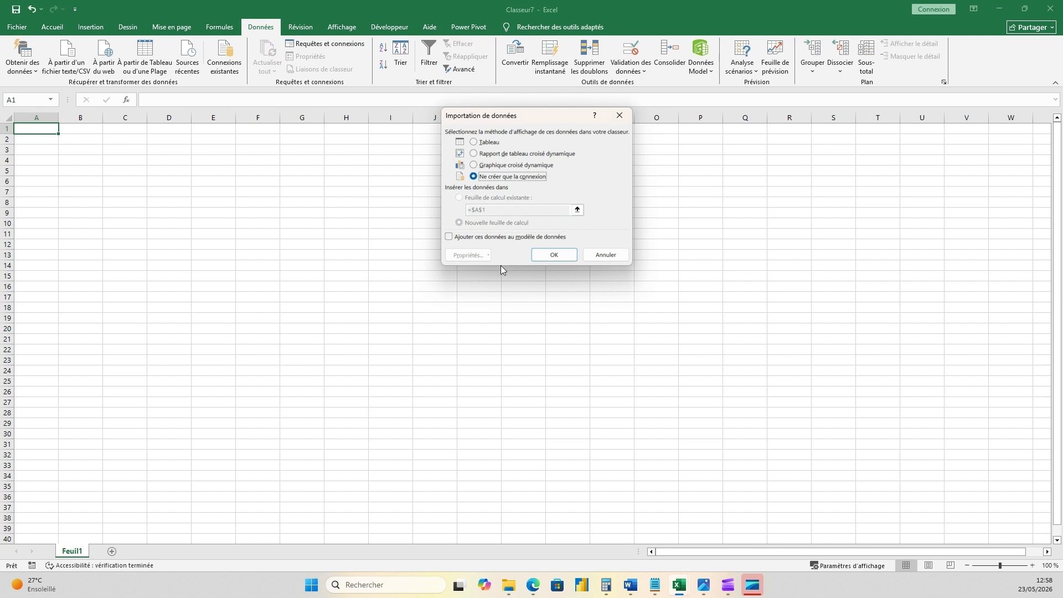
pyautogui.click(455, 238)
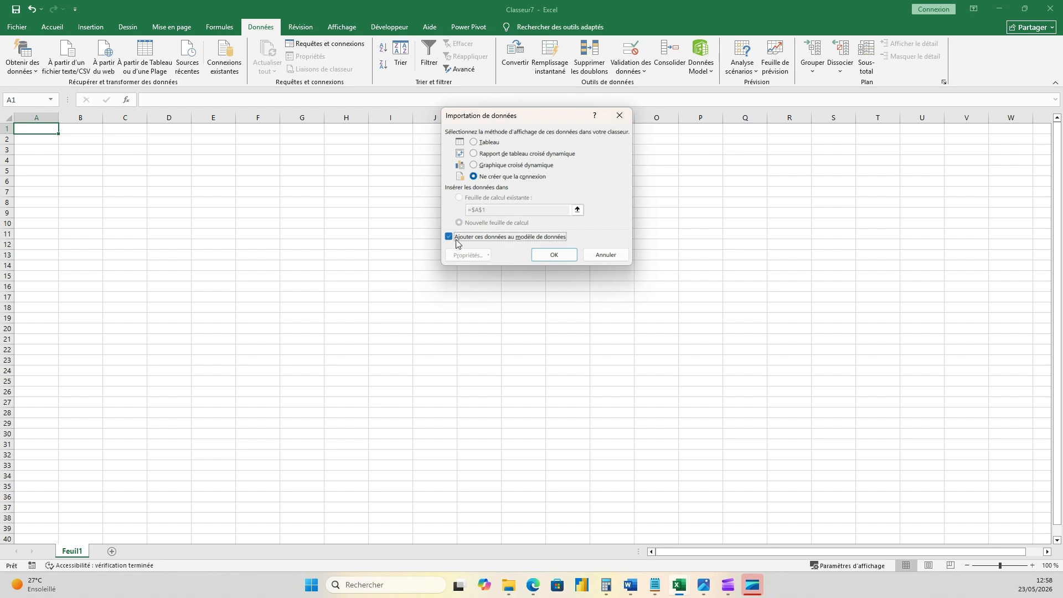
pyautogui.click(554, 254)
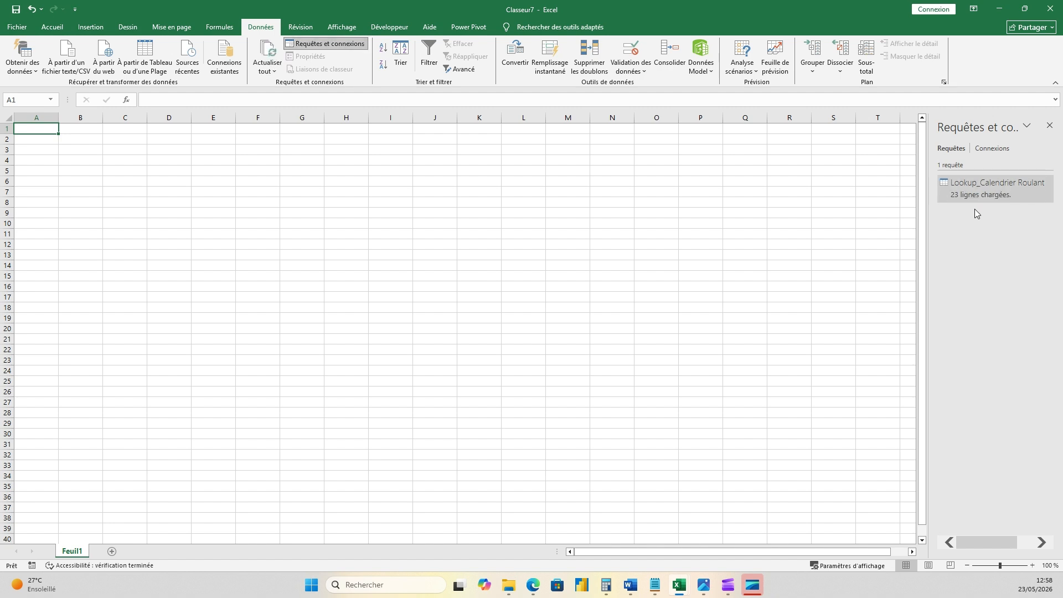
# - Insert a PivotTable based on the data model in the existing worksheet at Feuil1 cell A6
pyautogui.moveTo(984, 194)
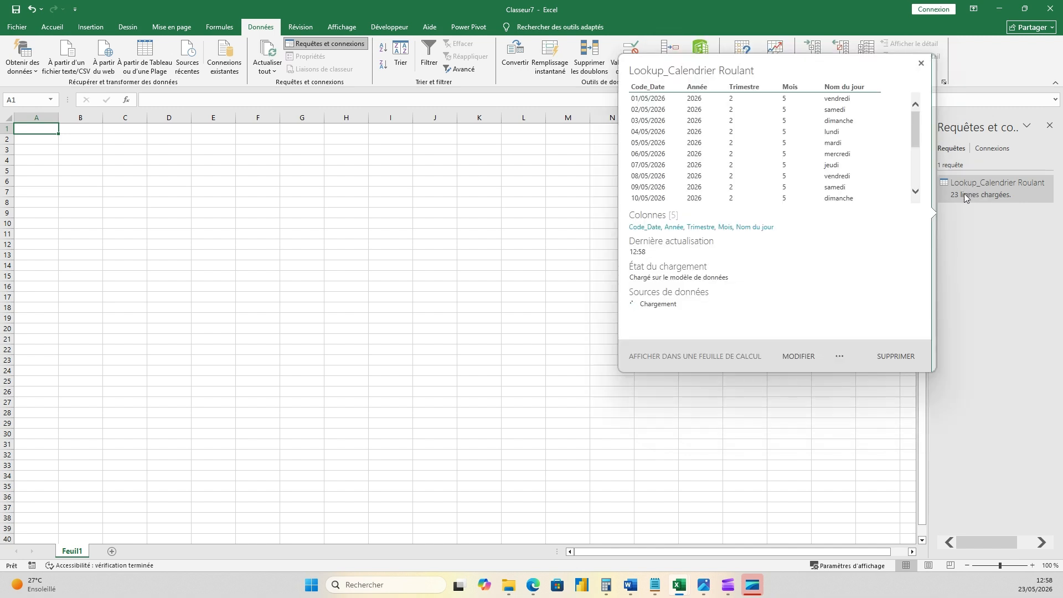
pyautogui.click(466, 193)
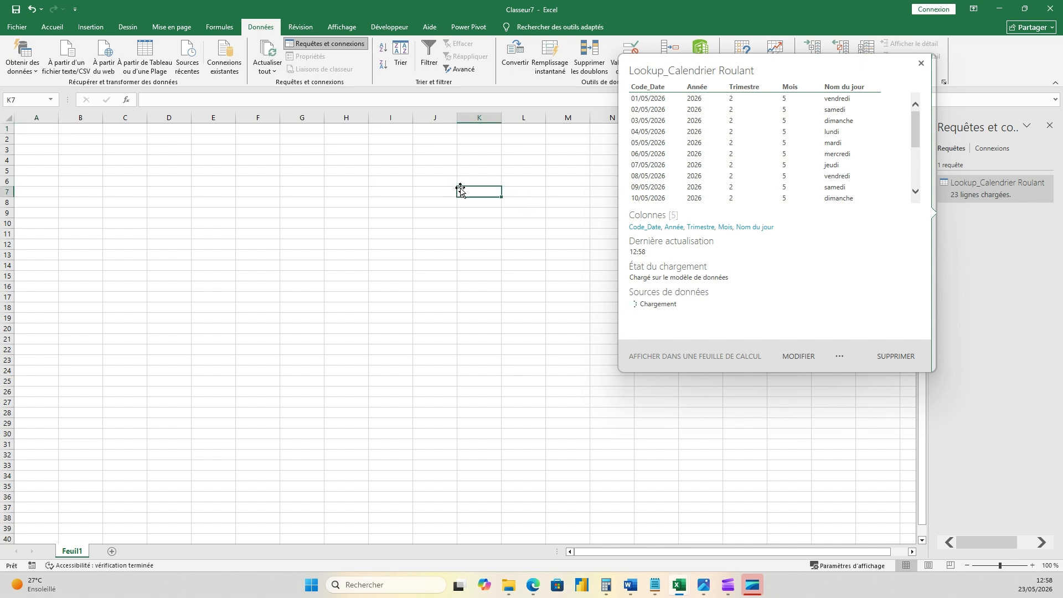
pyautogui.click(47, 181)
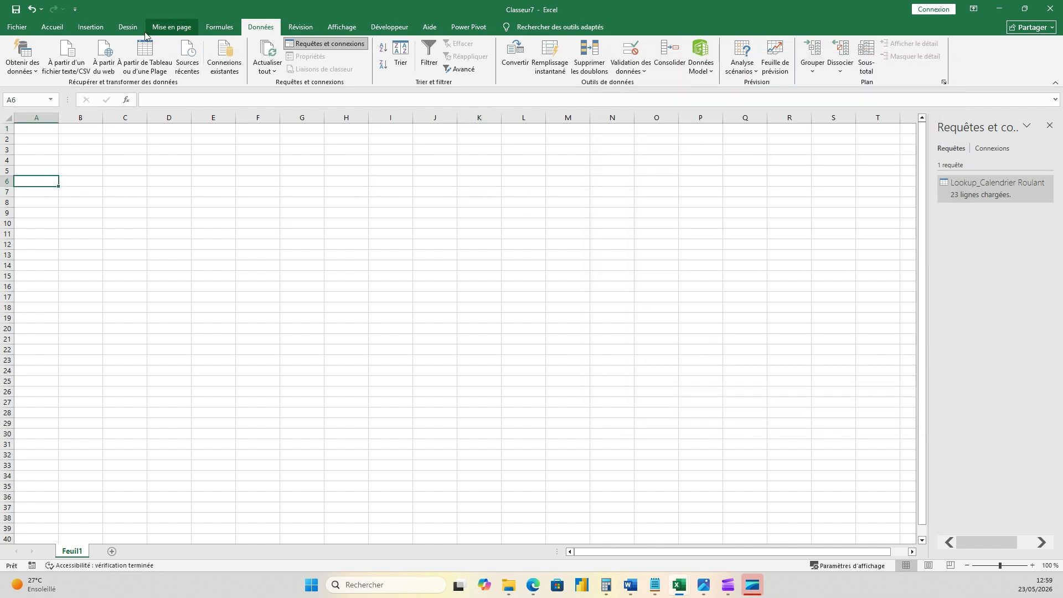
pyautogui.click(93, 28)
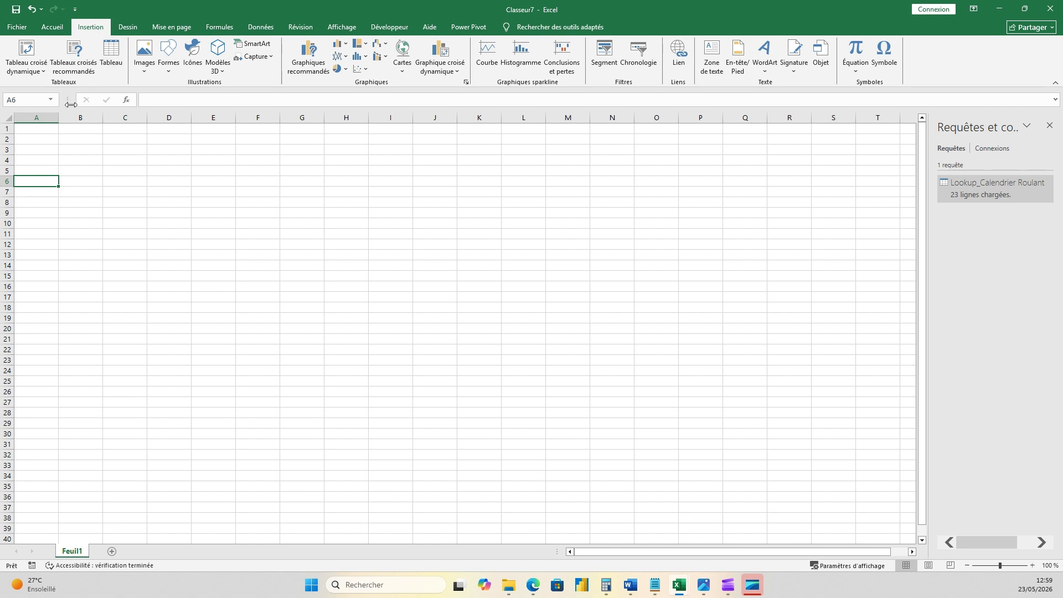
pyautogui.click(44, 72)
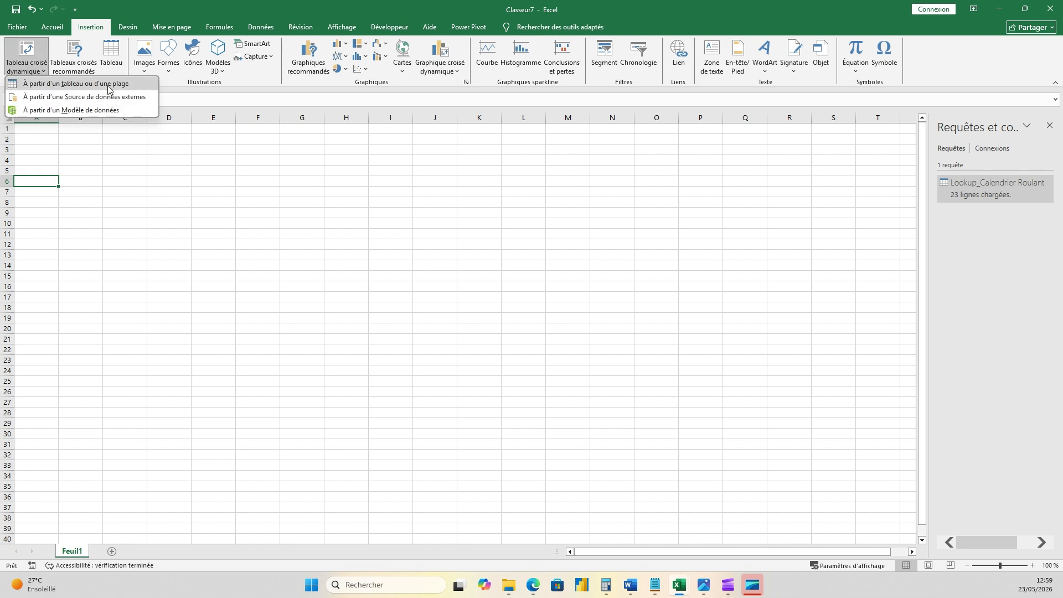
pyautogui.click(85, 114)
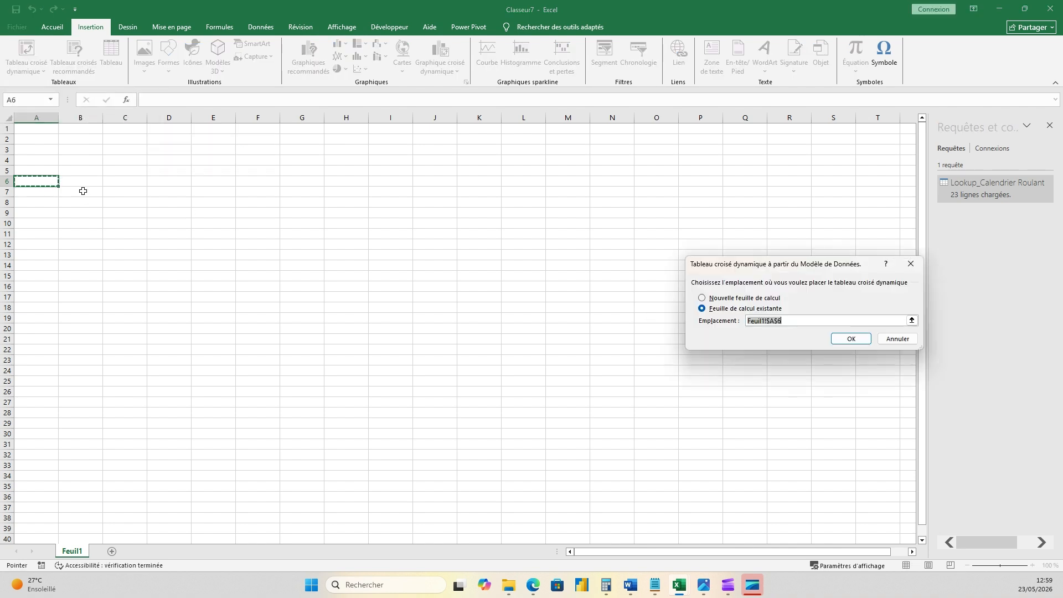
pyautogui.click(851, 339)
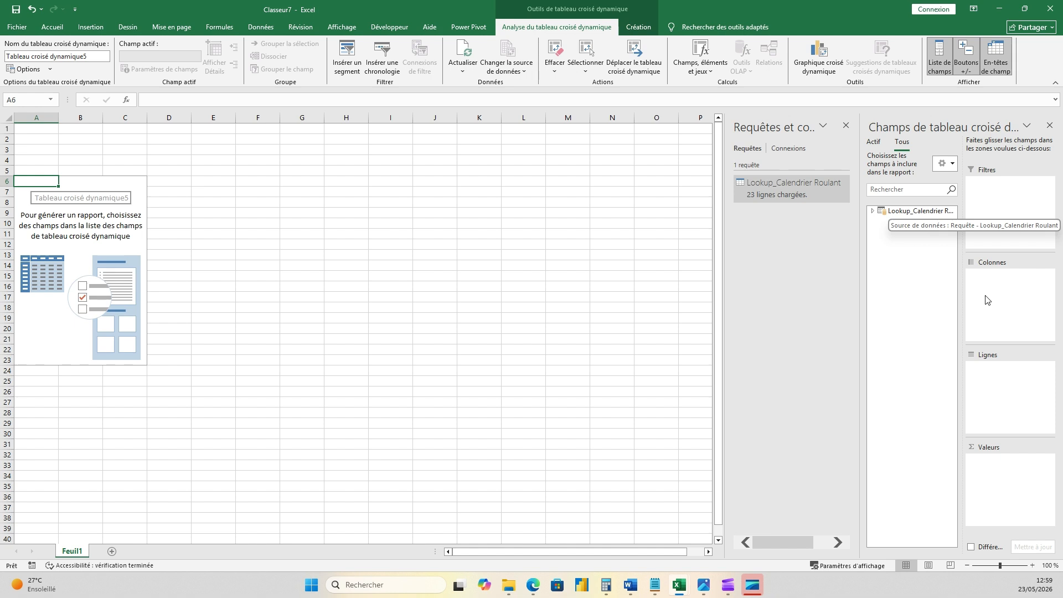
# - Hide the queries and connections pane and place the Code_Date field of Lookup_Calendrier Roulant in the PivotTable rows
pyautogui.click(953, 166)
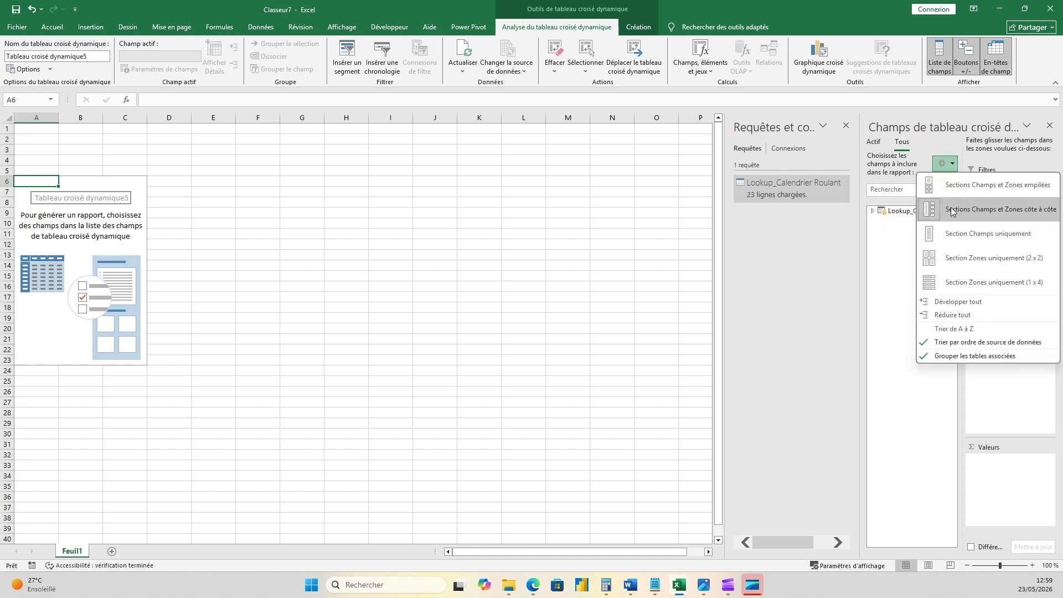
pyautogui.click(930, 419)
pyautogui.click(874, 211)
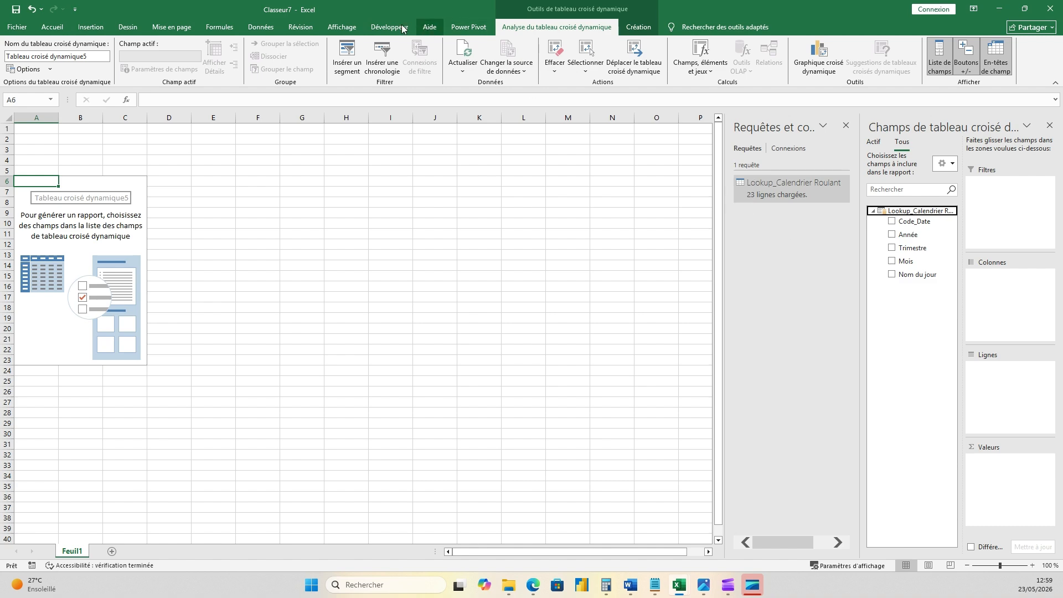
pyautogui.click(261, 27)
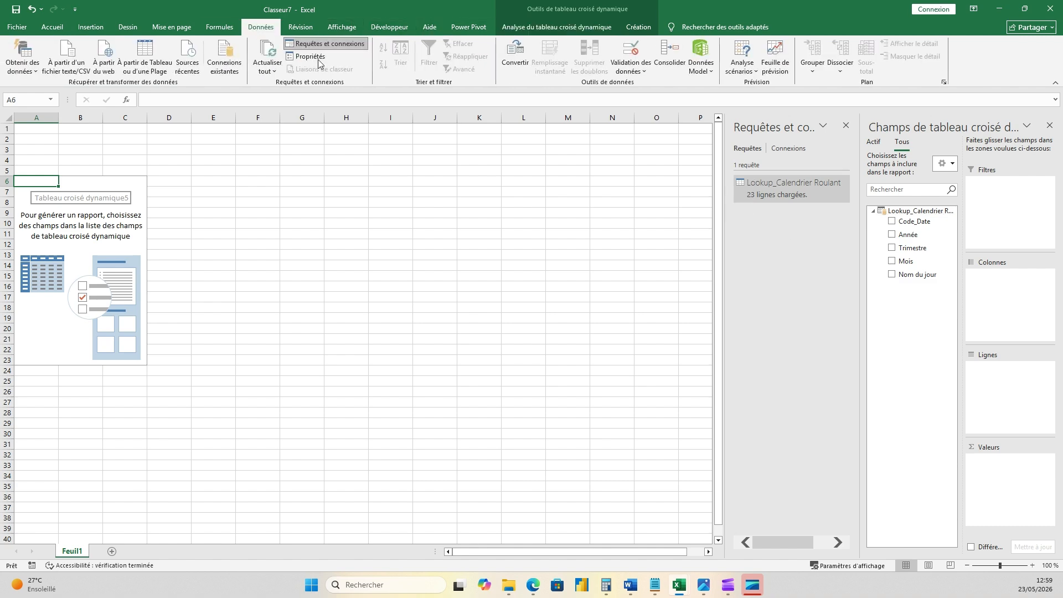
pyautogui.click(325, 44)
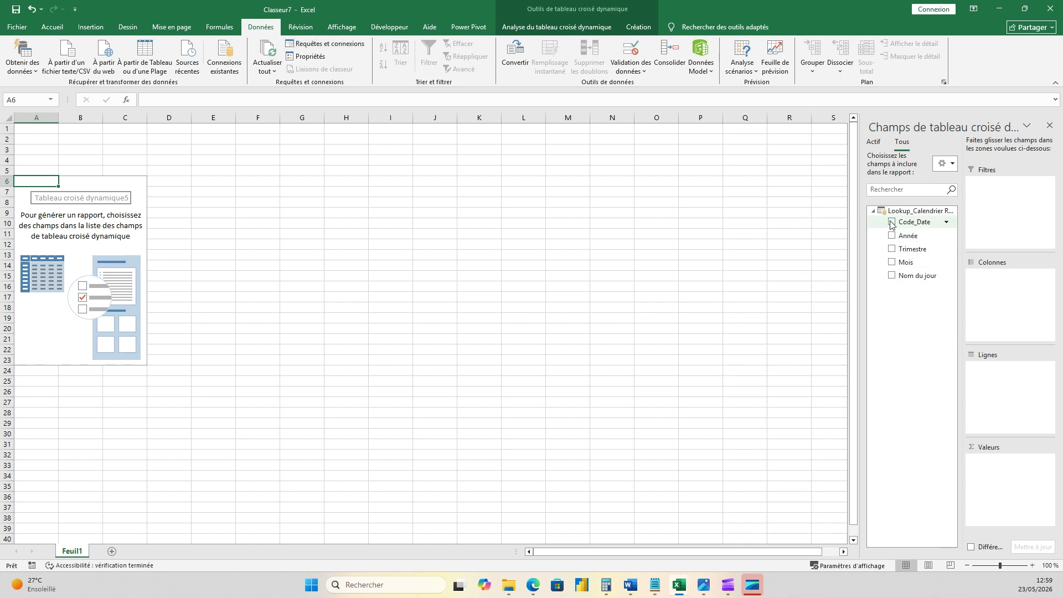
pyautogui.moveTo(909, 223); pyautogui.dragTo(1015, 389)
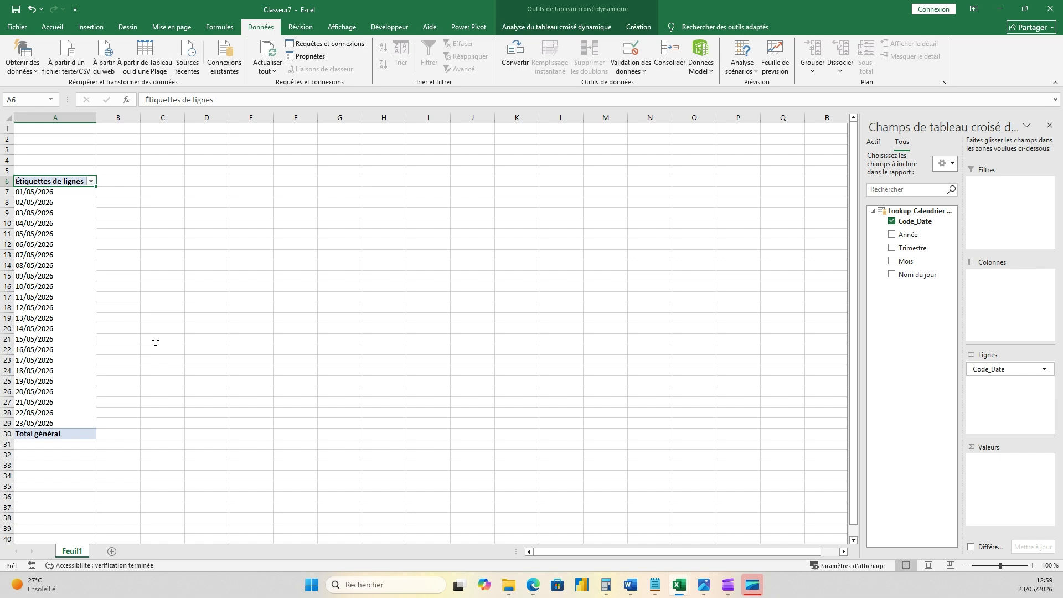
pyautogui.click(78, 423)
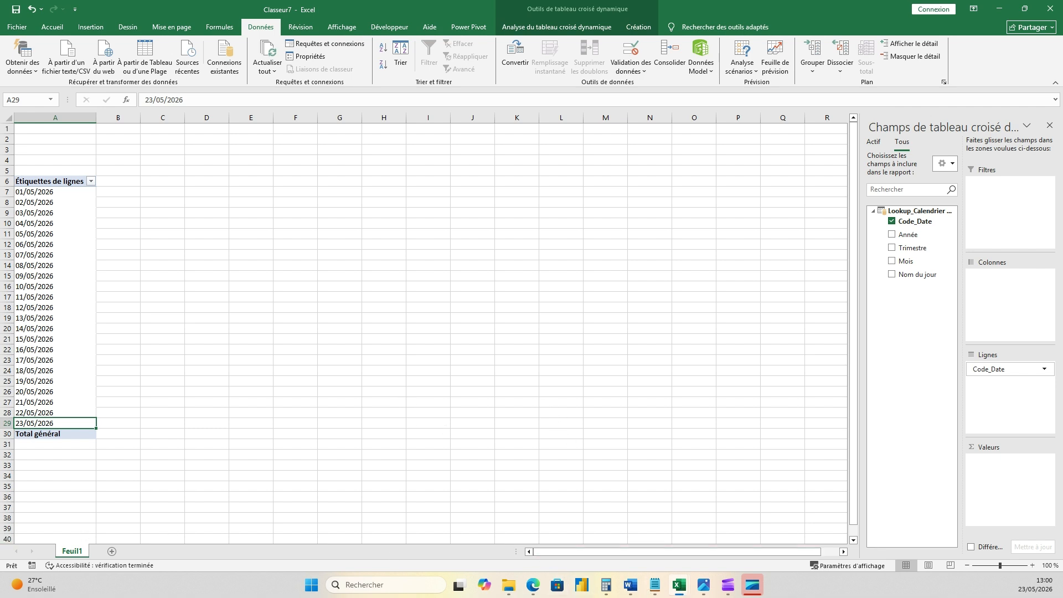
# - Switch to the Calendrier workbook and copy the last Code_Date entry into the next row, cell A25
pyautogui.hotkey('alt', 'Tab')
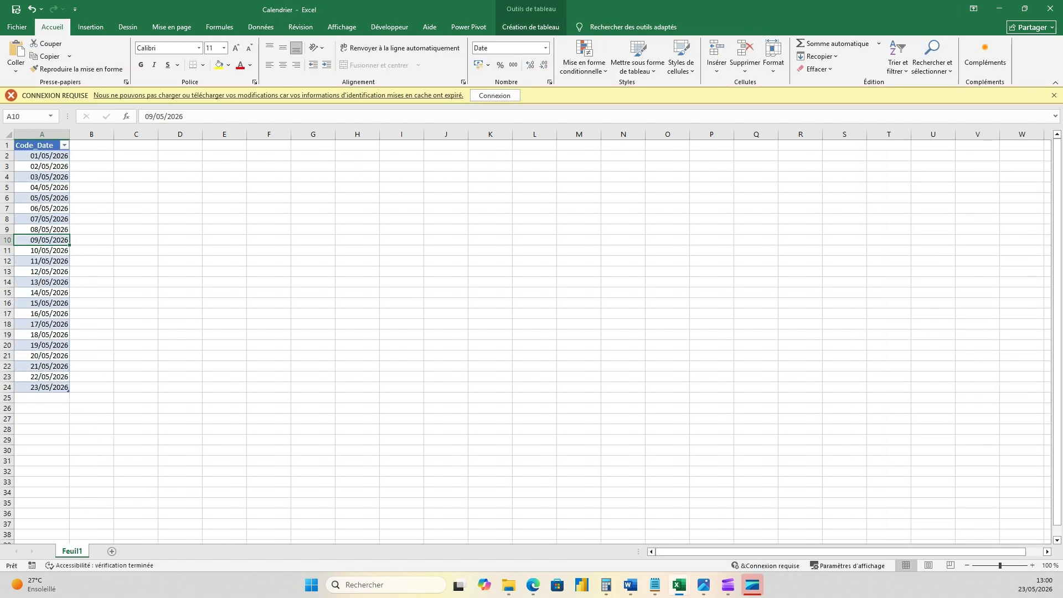
pyautogui.click(199, 292)
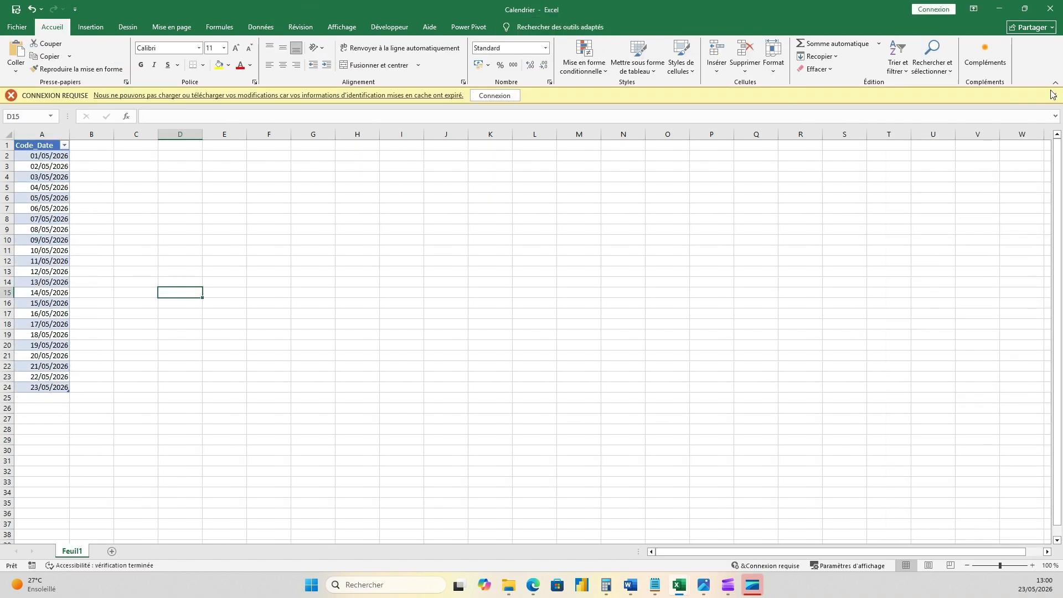
pyautogui.click(1054, 95)
pyautogui.click(45, 382)
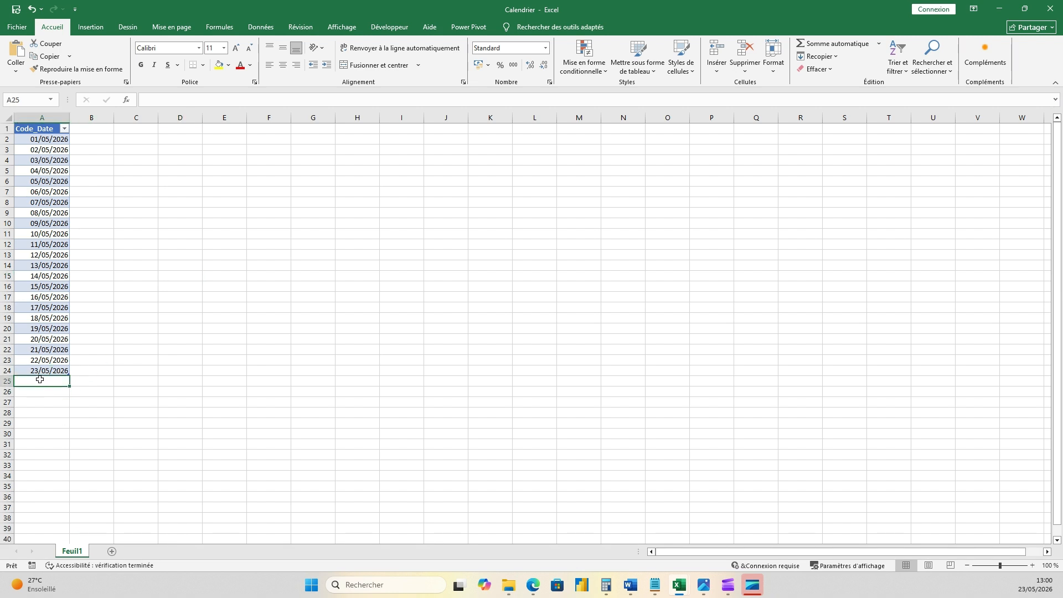
pyautogui.click(39, 370)
pyautogui.hotkey('ctrl', 'c')
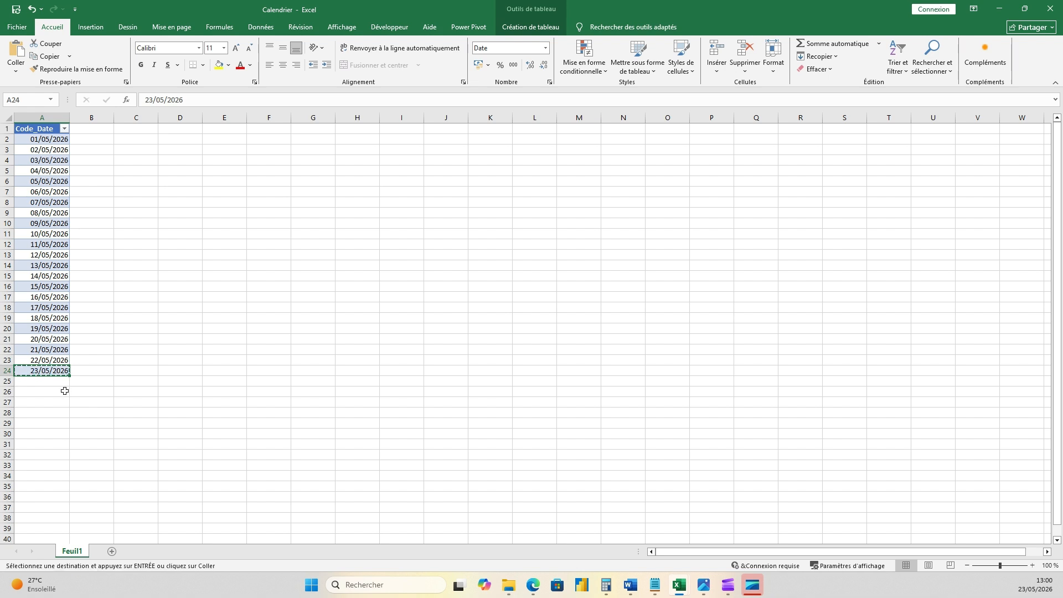
pyautogui.click(48, 382)
pyautogui.hotkey('ctrl', 'v')
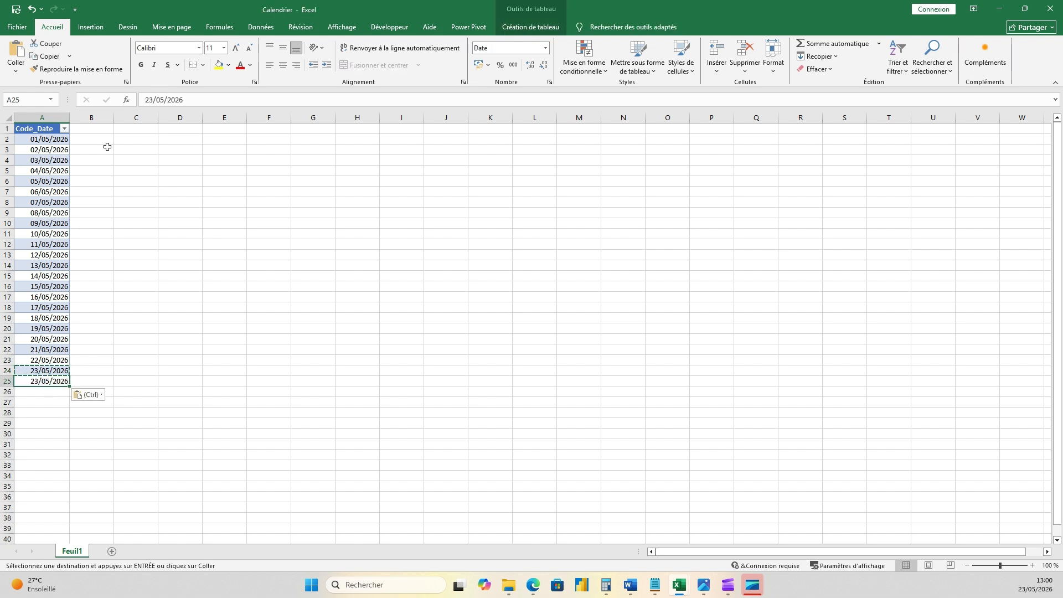
# - Change the date in cell A25 to 24/05/2026 and close the Calendrier workbook
pyautogui.click(153, 105)
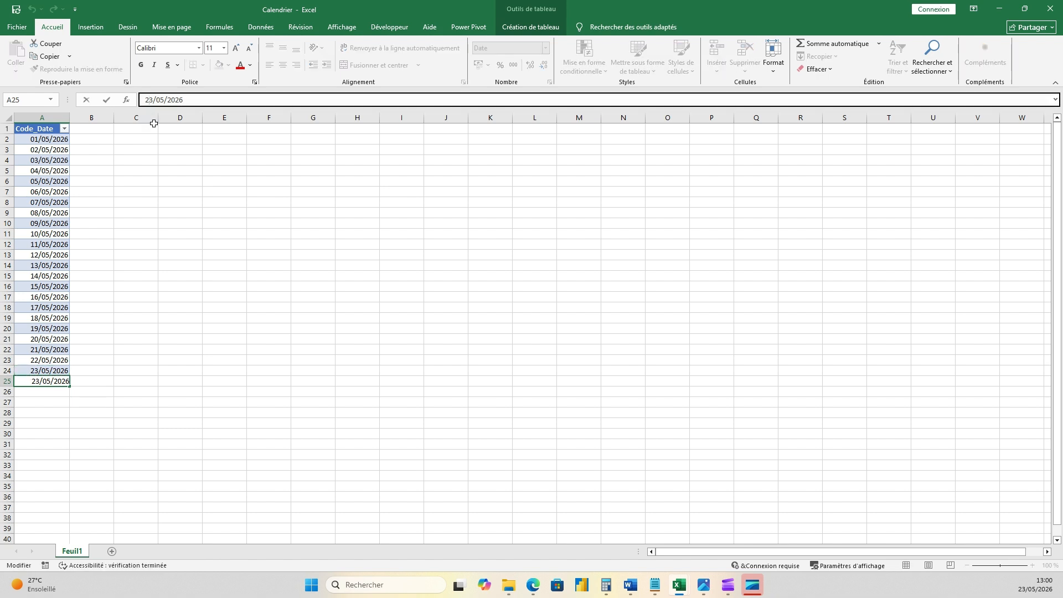
pyautogui.press('Delete')
pyautogui.write("'")
pyautogui.press('BackSpace')
pyautogui.write('4')
pyautogui.press('Return')
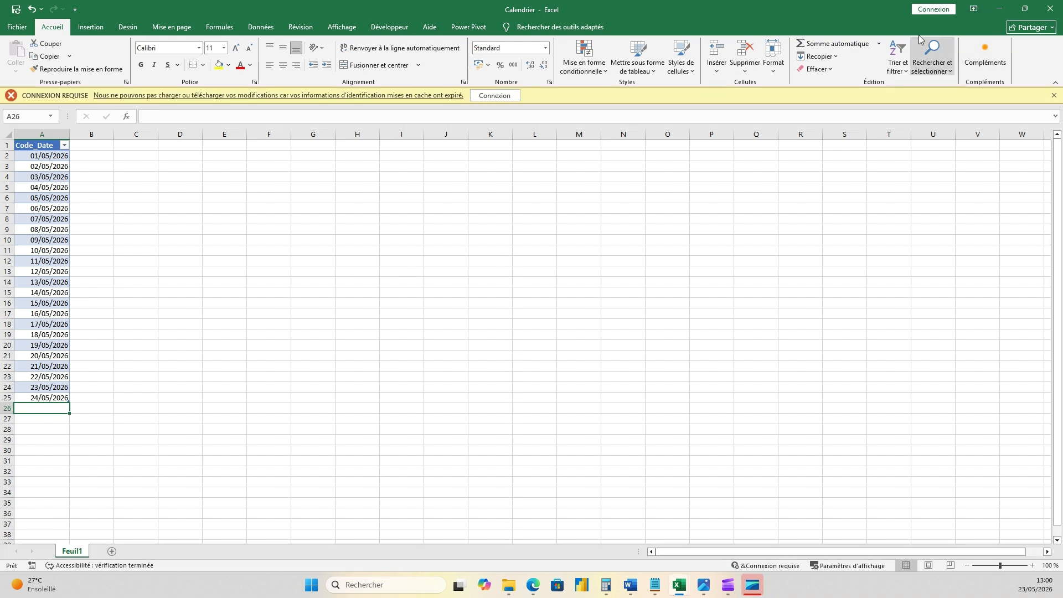
pyautogui.click(1052, 9)
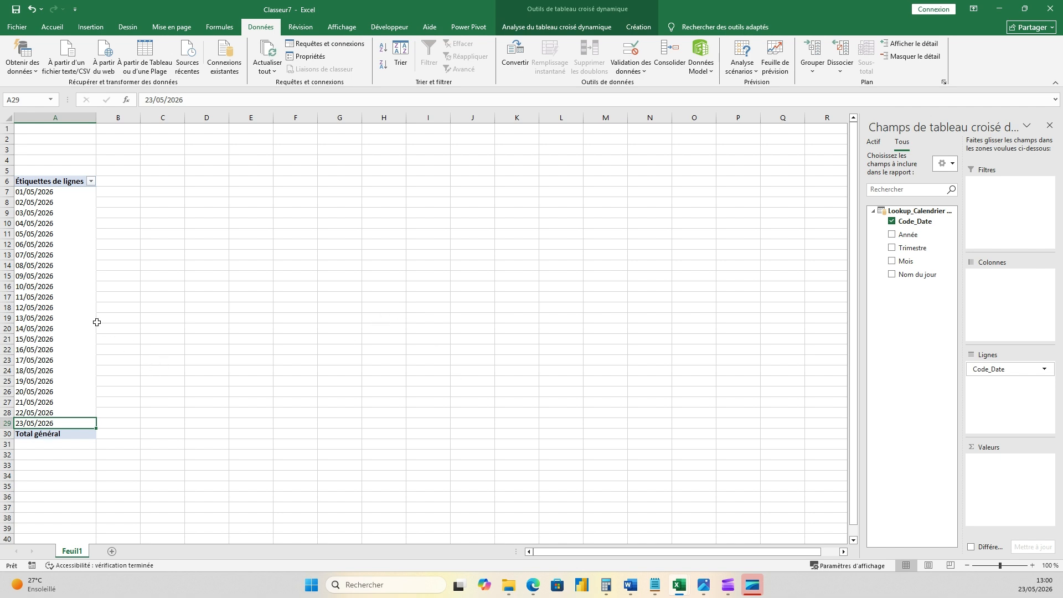
# - Refresh all data connections in the workbook to bring the added source date into the PivotTable
pyautogui.click(81, 308)
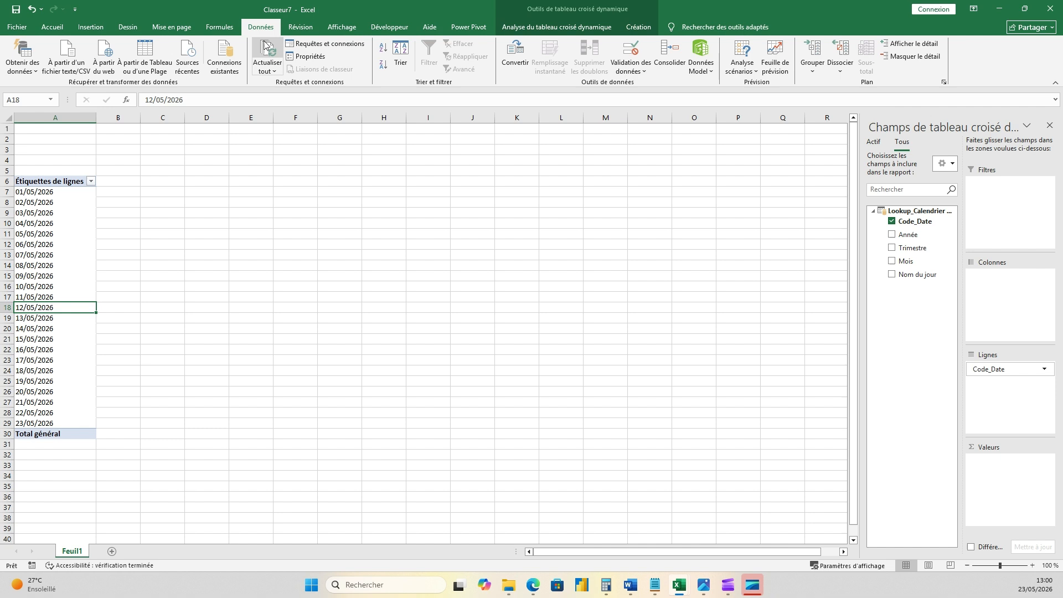
pyautogui.click(276, 74)
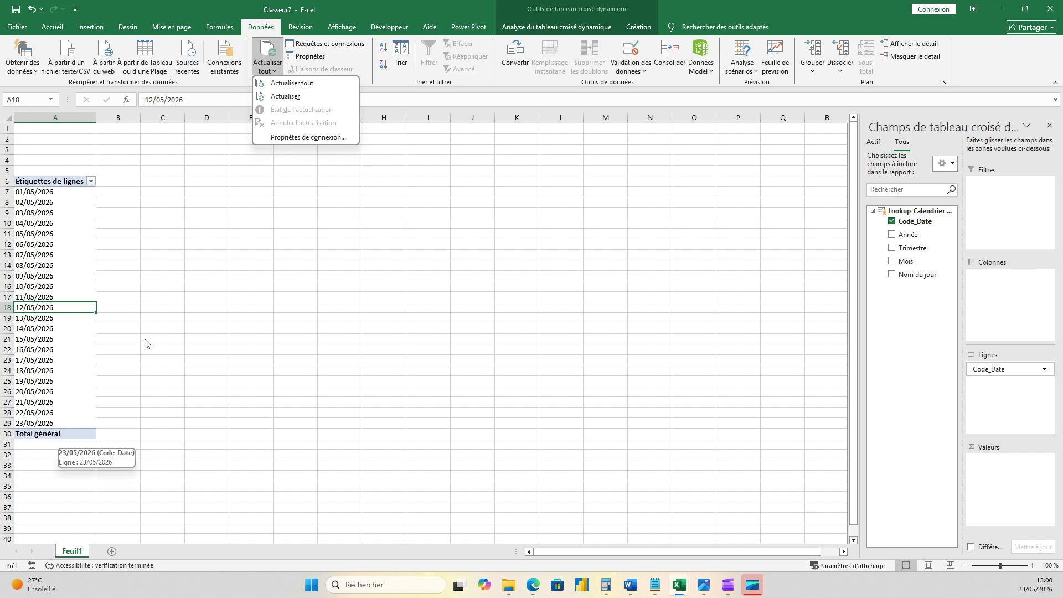
pyautogui.click(709, 77)
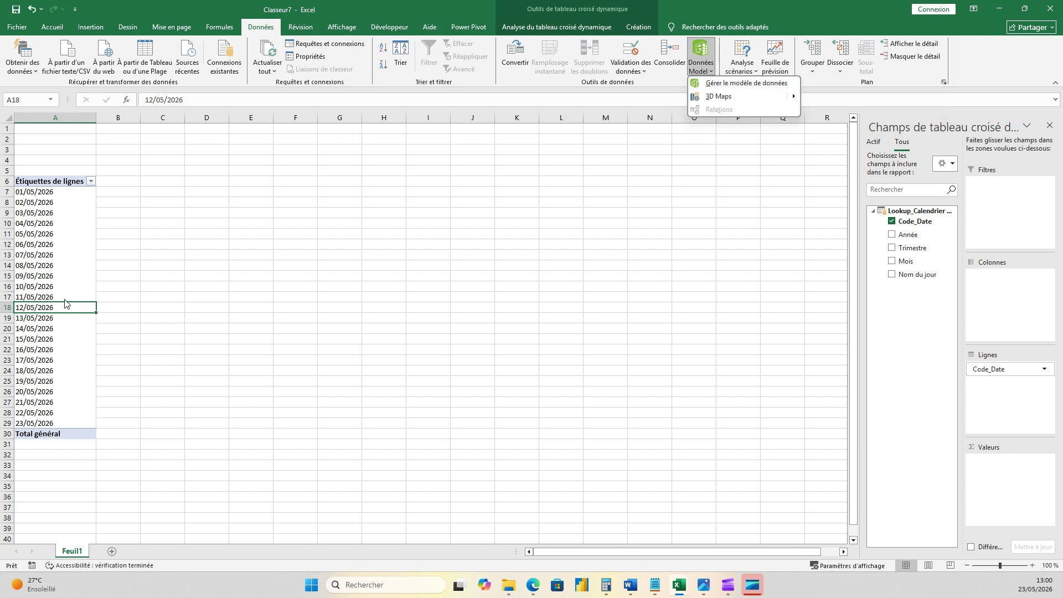
pyautogui.click(65, 252)
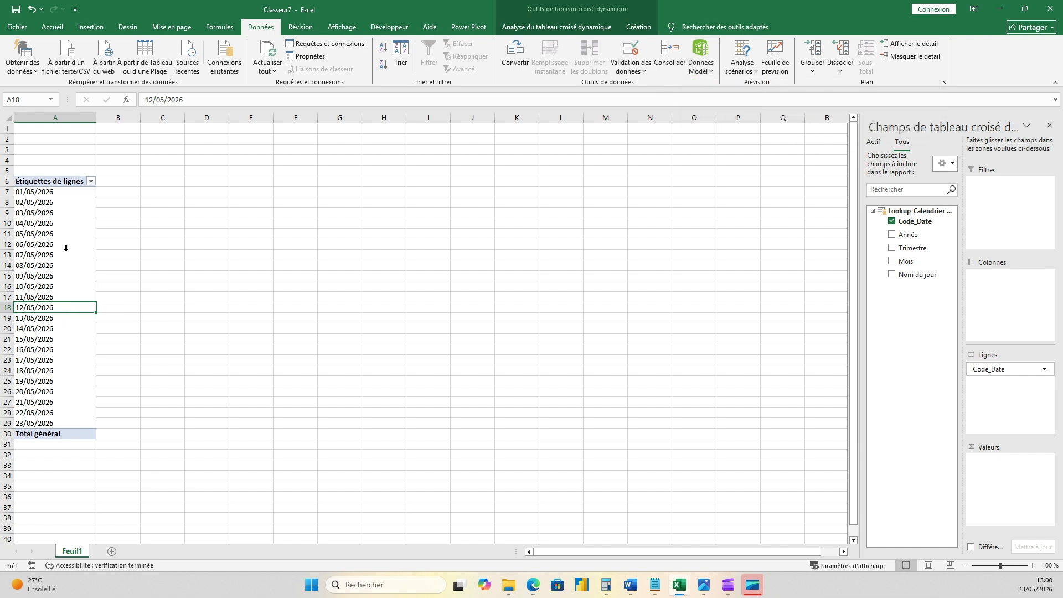
pyautogui.click(68, 396)
pyautogui.click(56, 424)
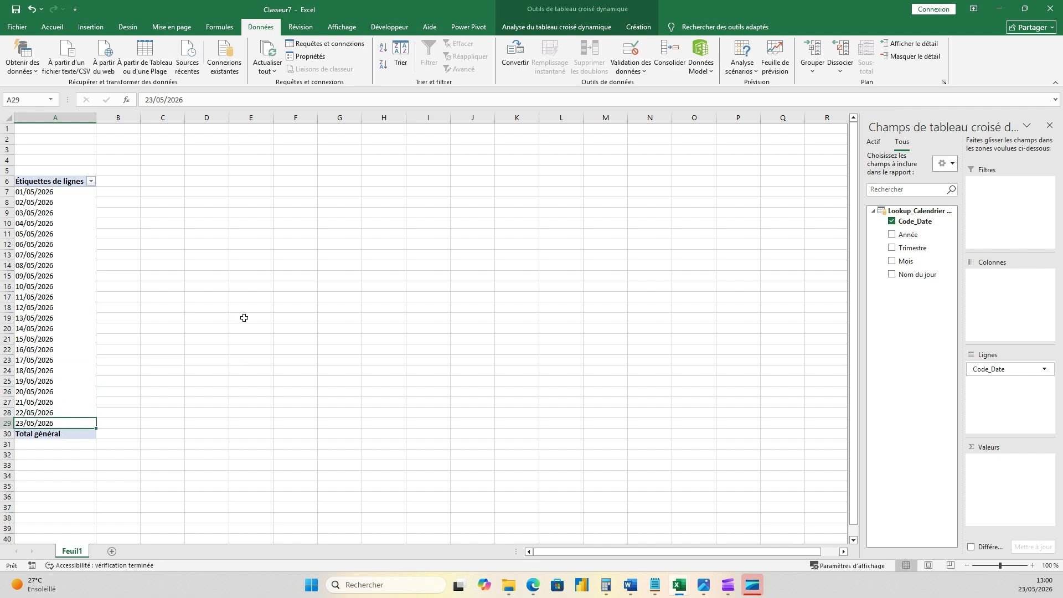
pyautogui.click(270, 69)
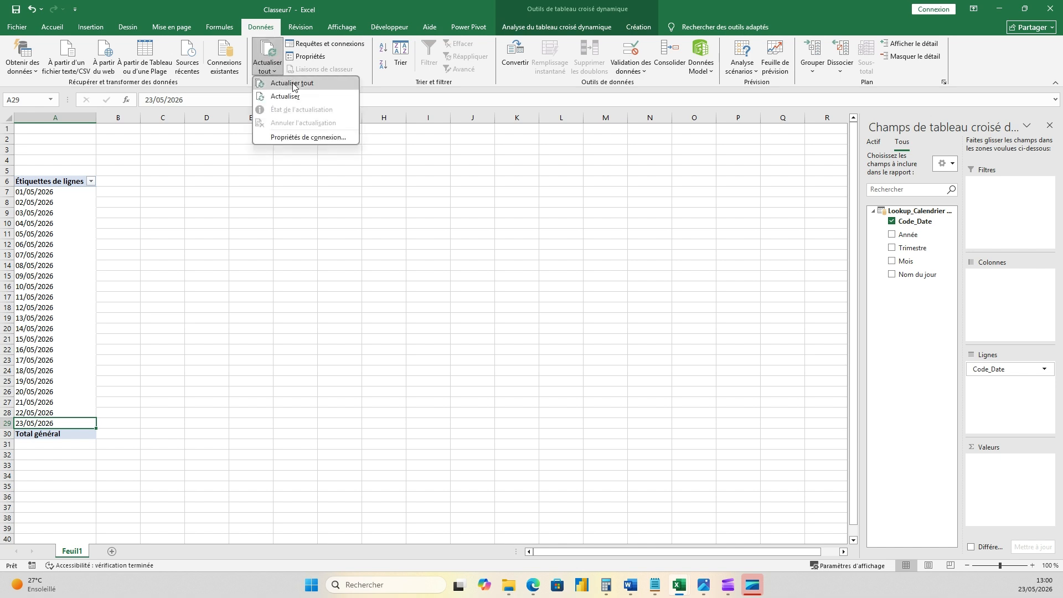
pyautogui.click(297, 85)
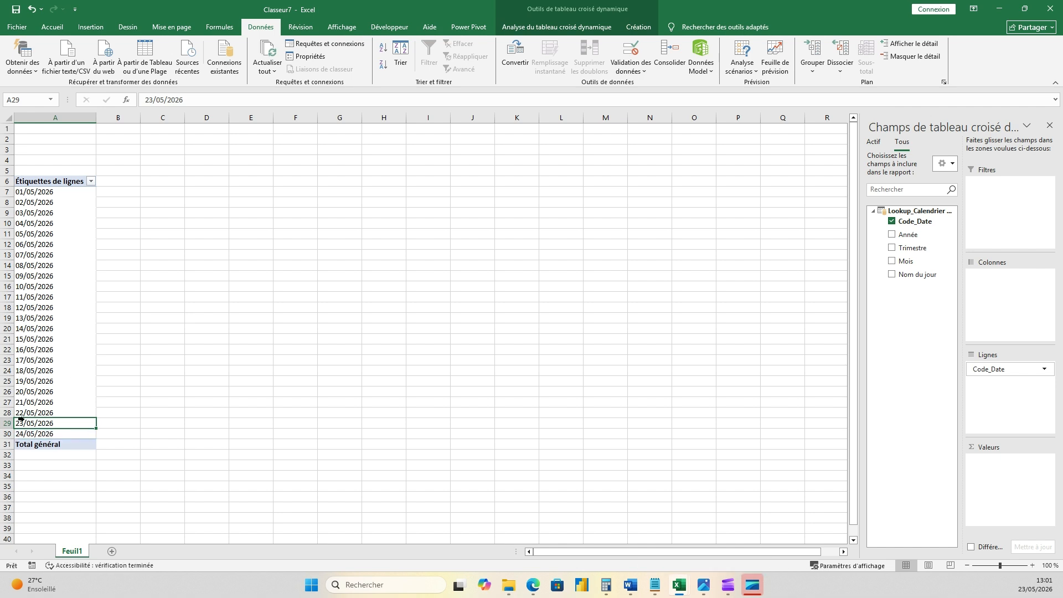
# - Check the last Code_Date rows of Lookup_Calendrier Roulant in the Power Pivot data model, and close its window
pyautogui.click(32, 432)
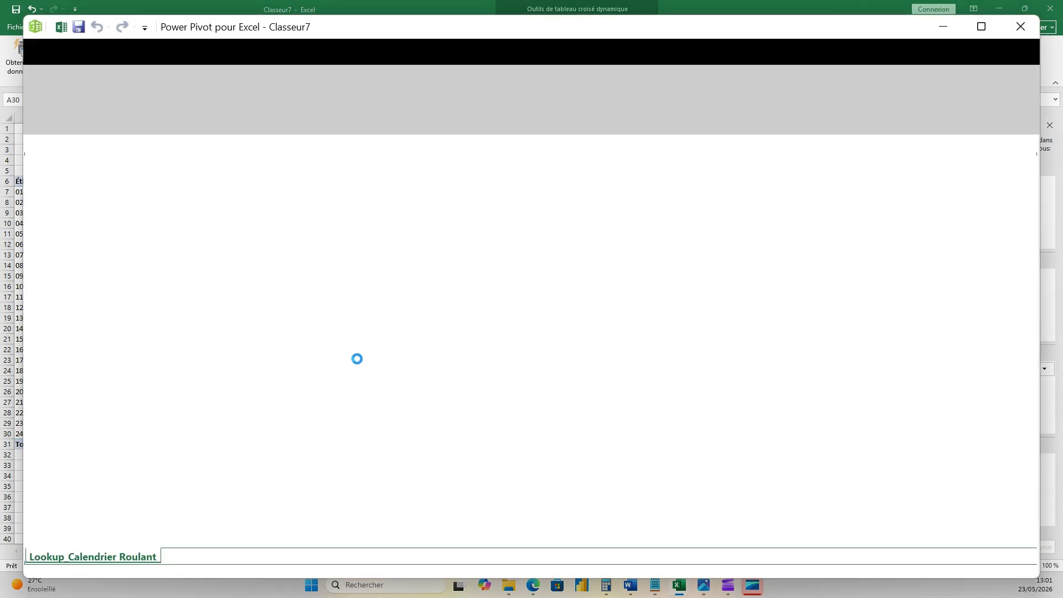
pyautogui.scroll(-8, 437, 371)
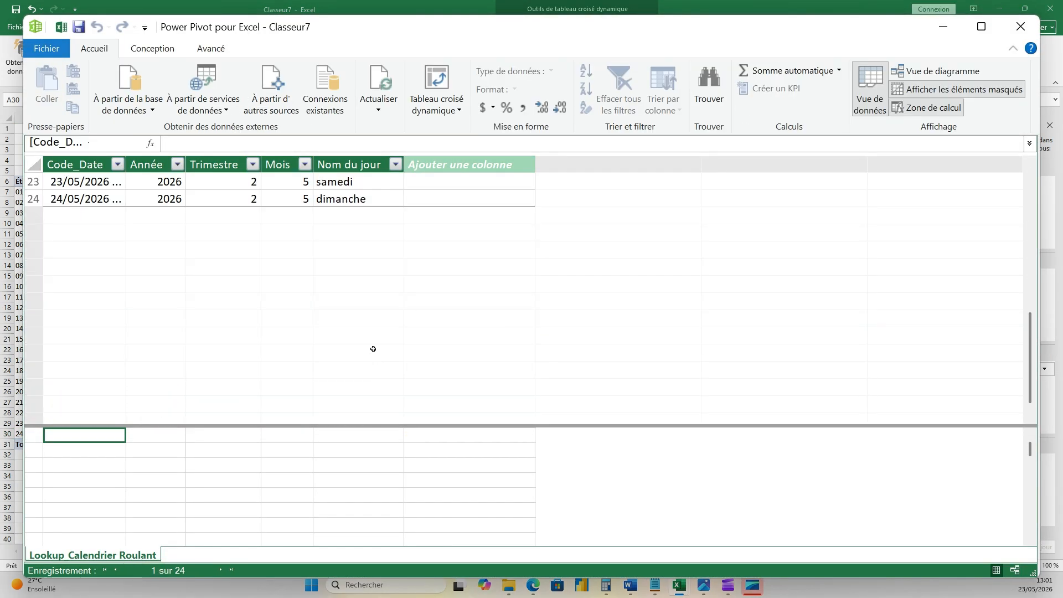
pyautogui.click(102, 200)
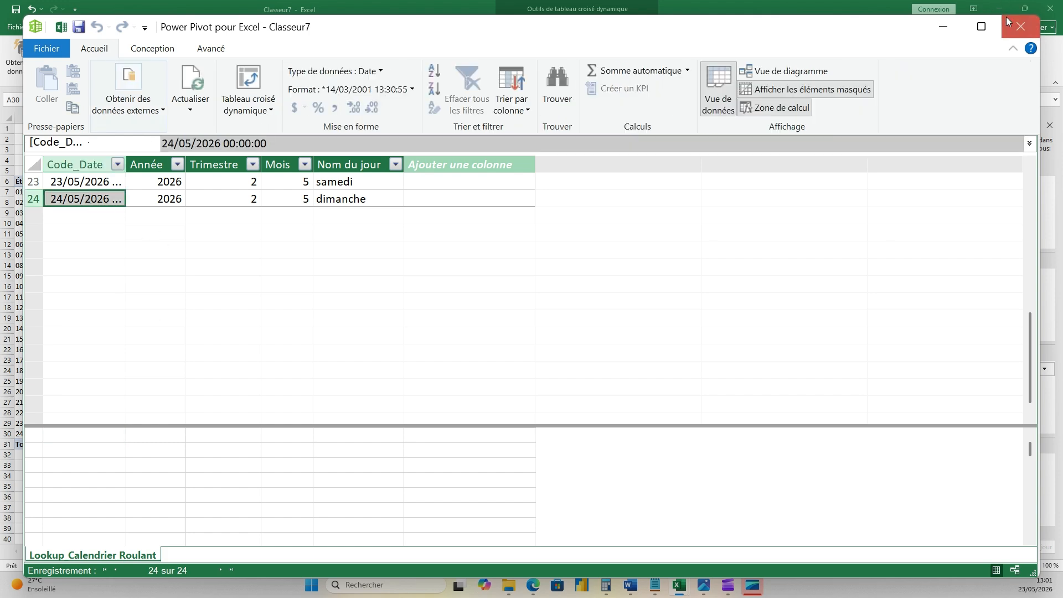
pyautogui.click(1021, 26)
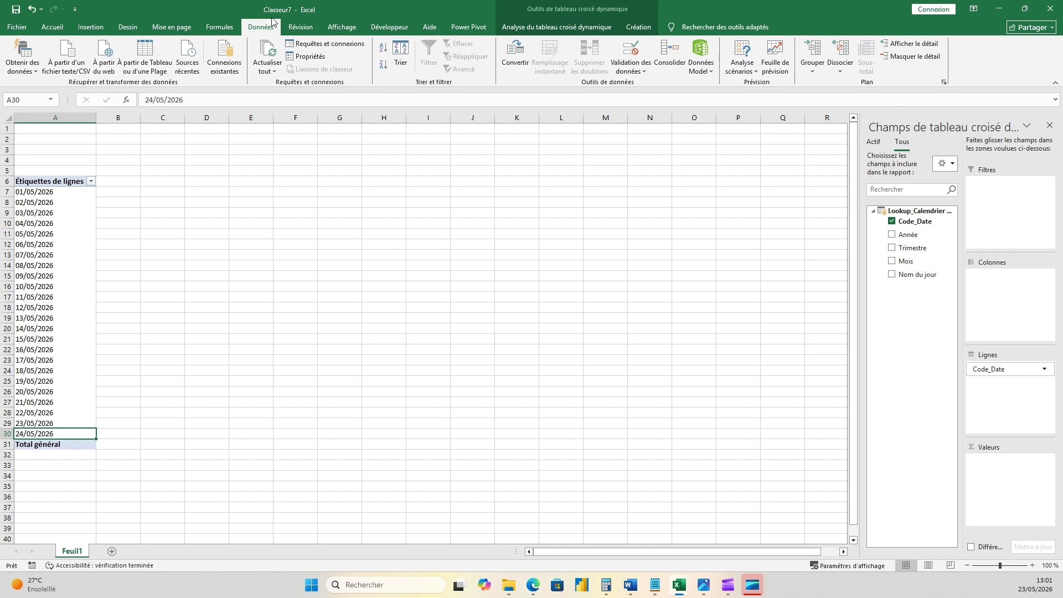
pyautogui.click(174, 194)
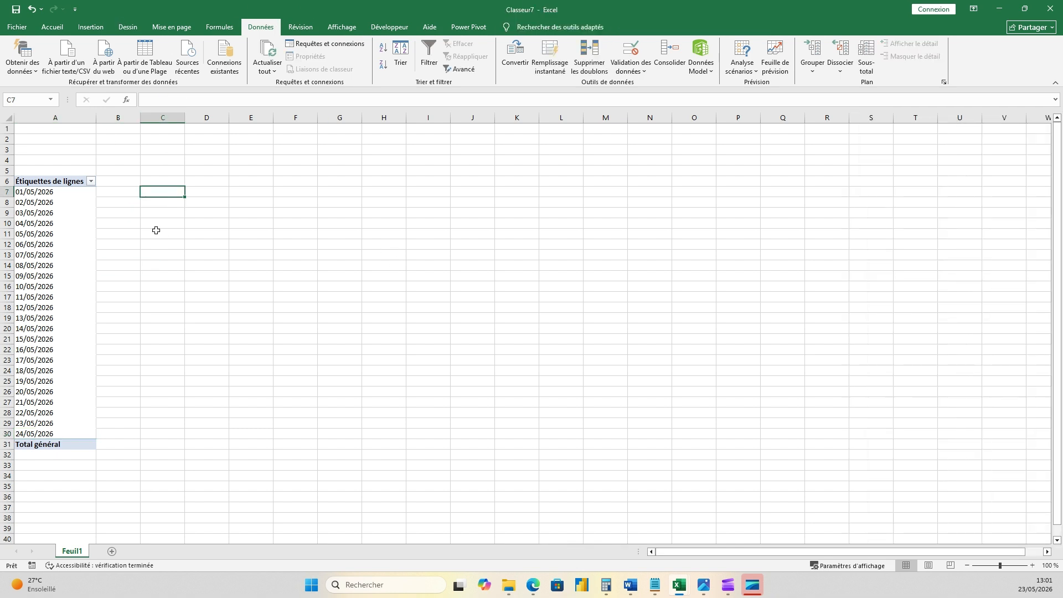
# - Create a new workbook and start a blank query in the Power Query editor
pyautogui.hotkey('ctrl', 'n')
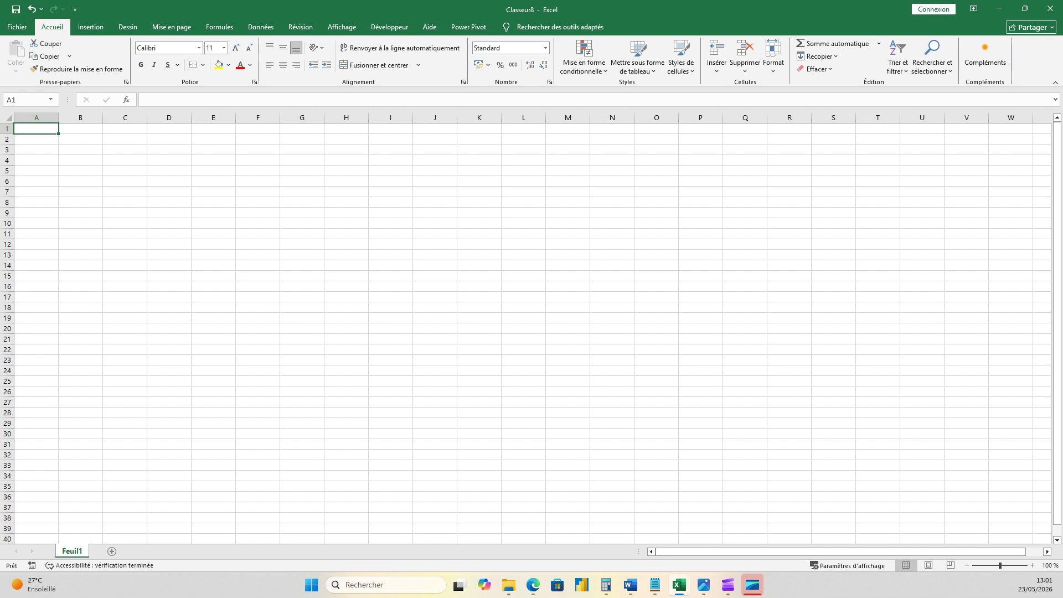
pyautogui.click(325, 203)
pyautogui.click(260, 27)
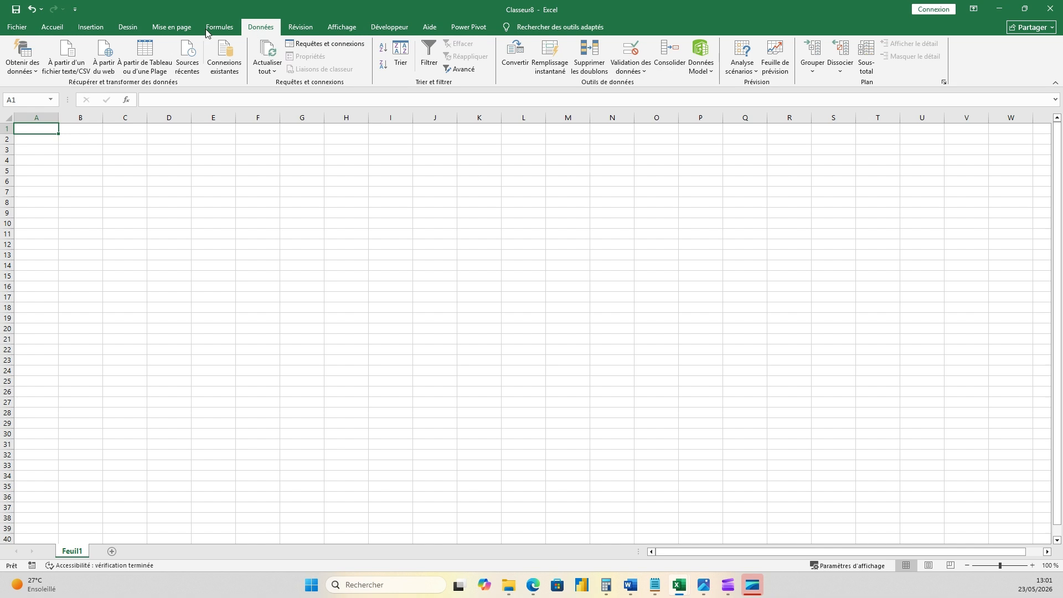
pyautogui.click(28, 65)
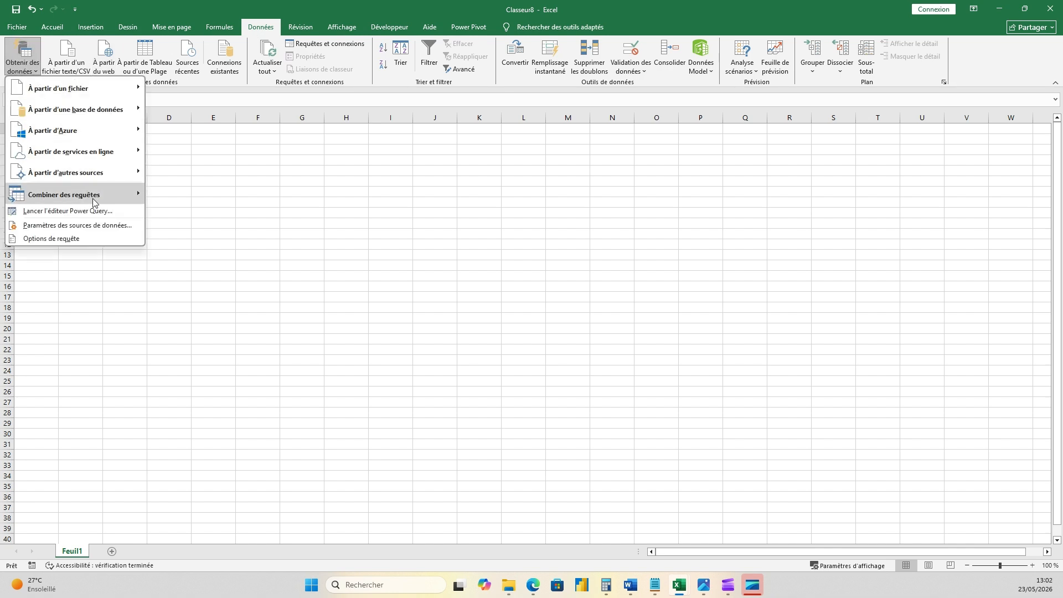
pyautogui.moveTo(101, 178)
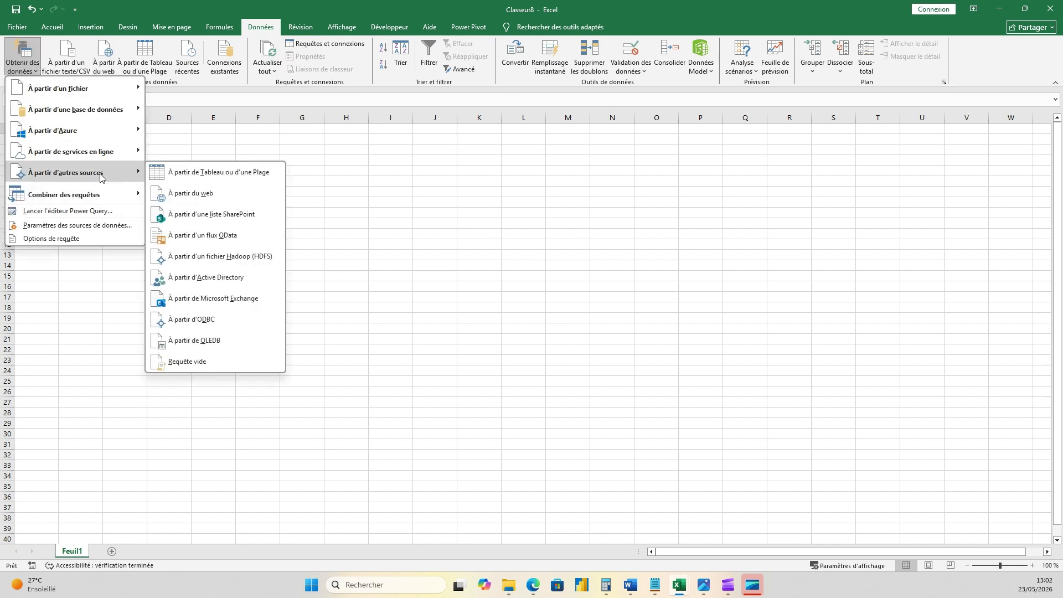
pyautogui.click(200, 366)
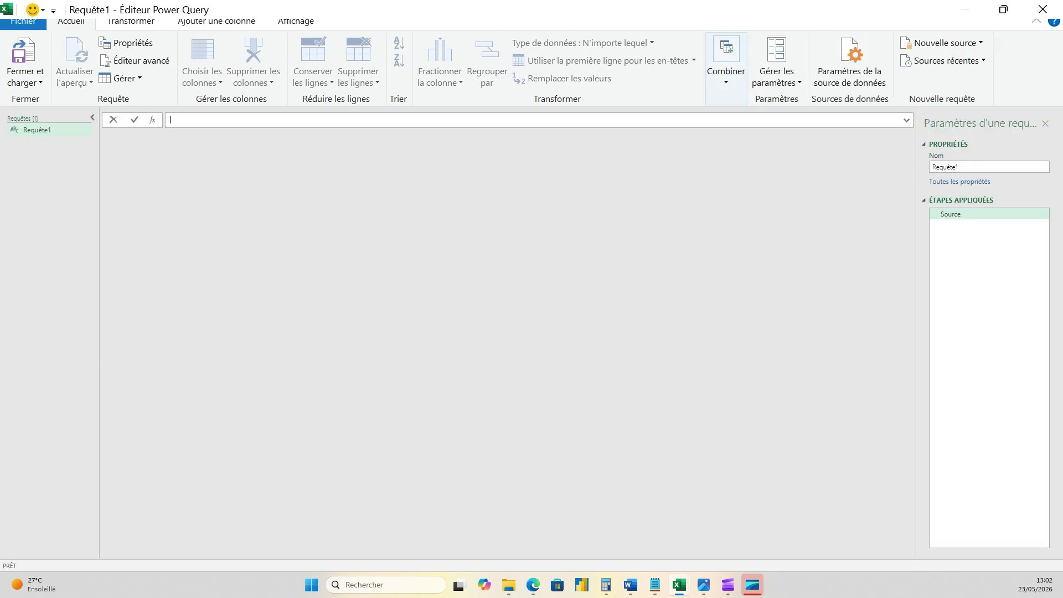
# - Define the blank query's Source step as the start date with the formula =#date(2026,1,1)
pyautogui.hotkey('alt', 'Tab')
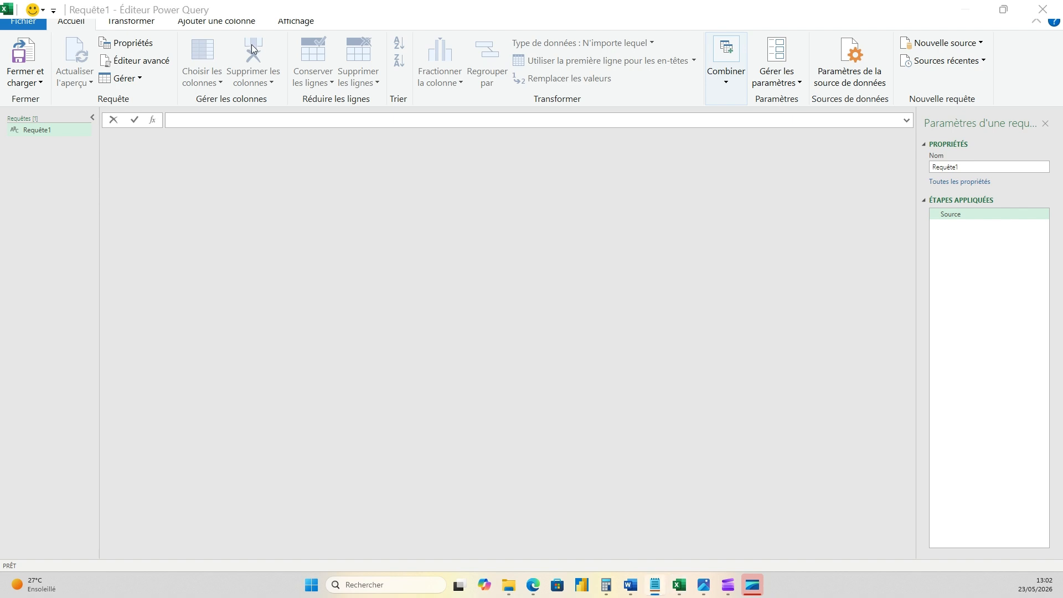
pyautogui.click(152, 123)
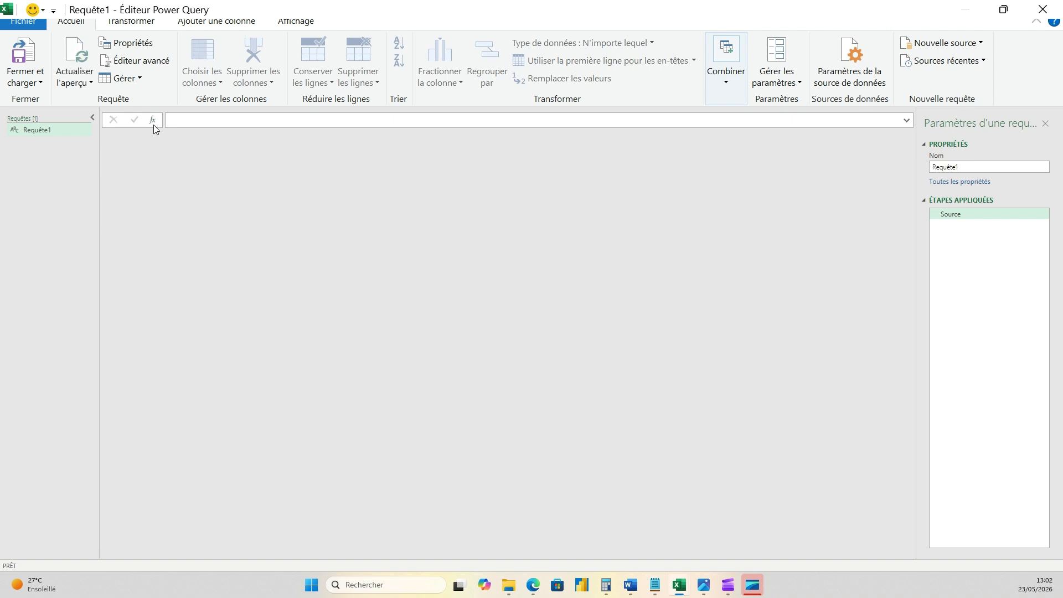
pyautogui.click(200, 123)
pyautogui.write('=#date(2026,1,1)')
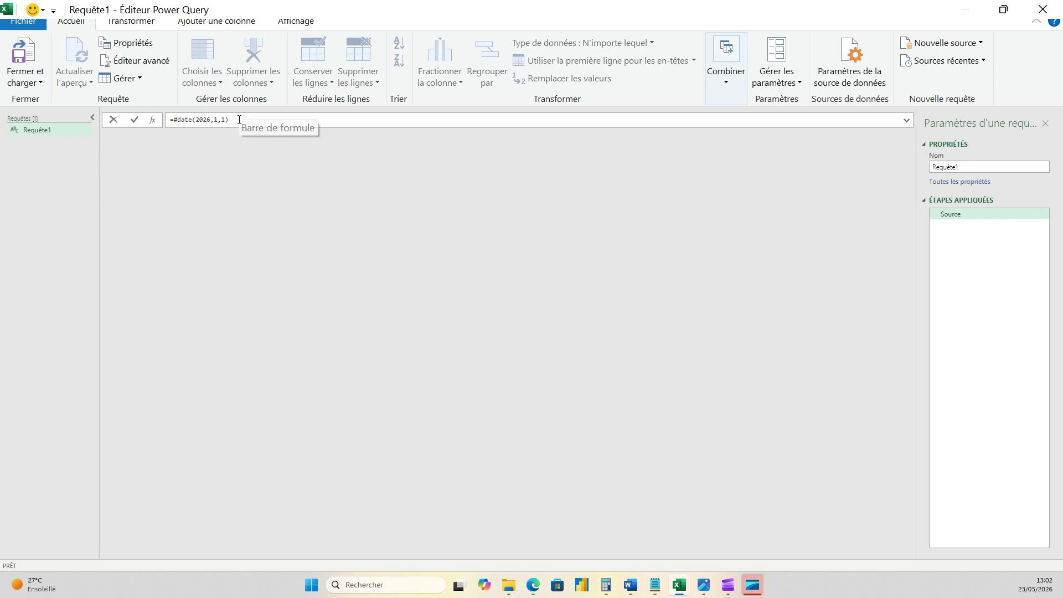
pyautogui.press('Return')
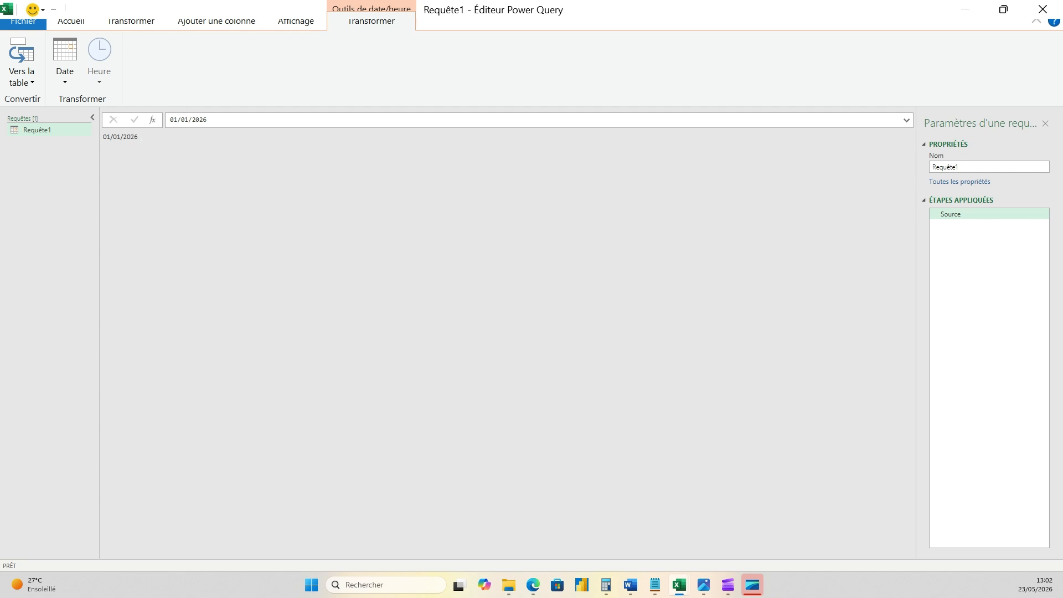
pyautogui.hotkey('alt', 'Tab')
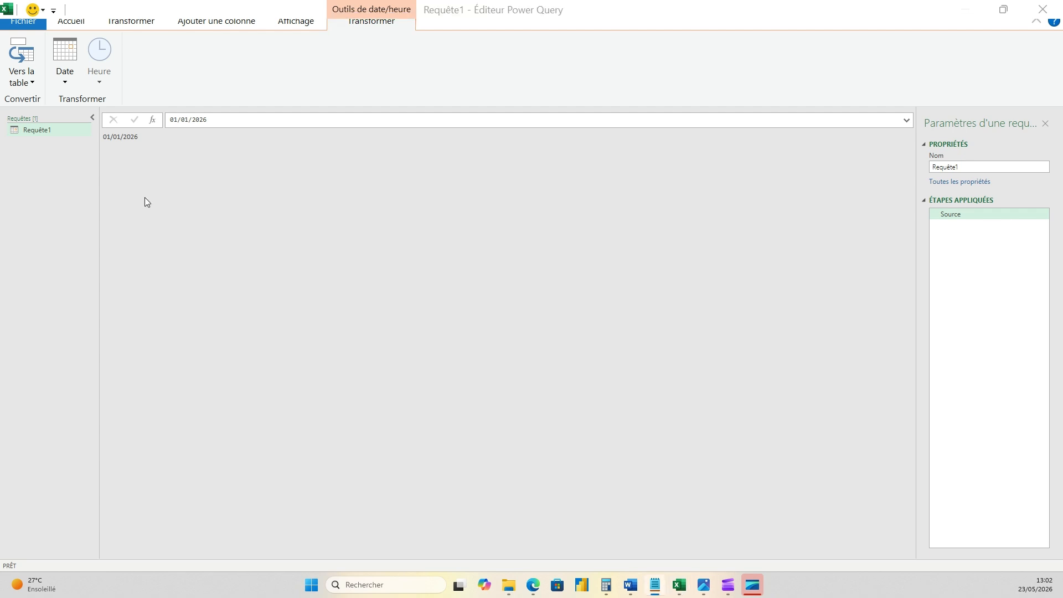
pyautogui.click(969, 166)
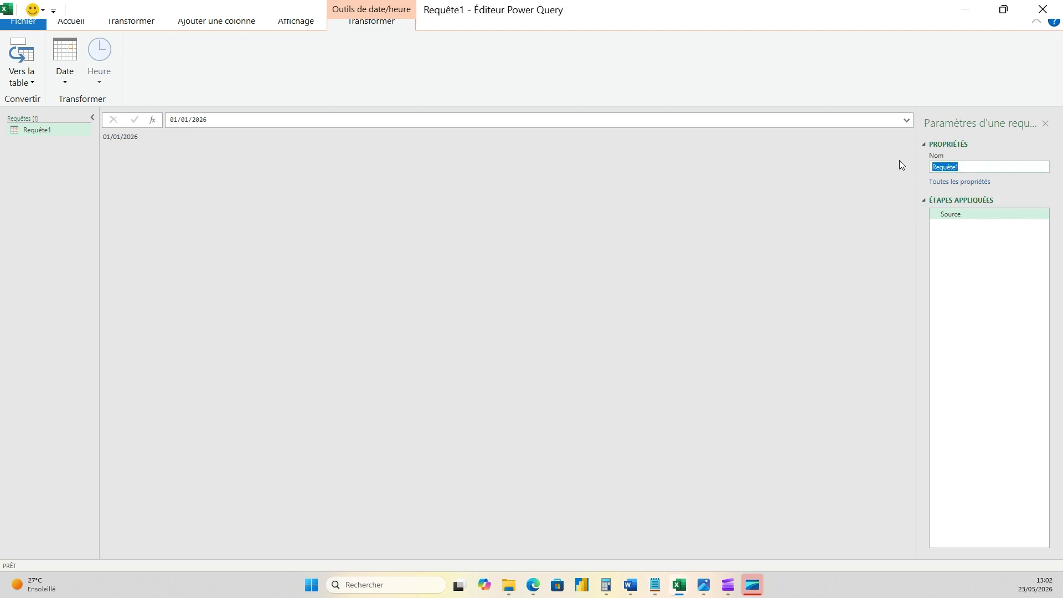
pyautogui.write('step.')
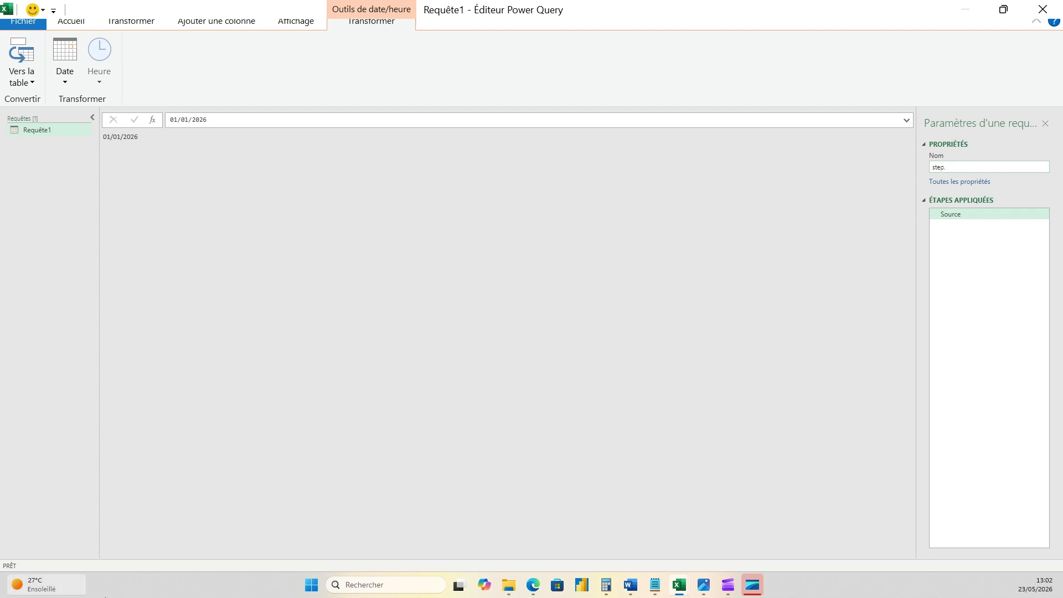
# - Copy the query name from the notes and rename the query as Lookup_Calendrier Roulant
pyautogui.hotkey('alt', 'Tab')
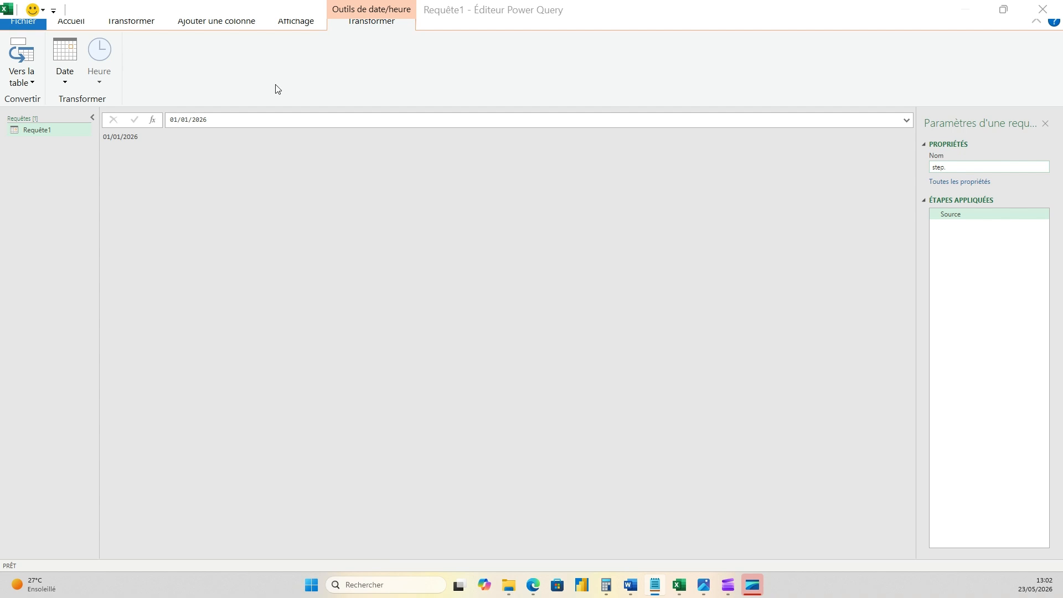
pyautogui.doubleClick(950, 169)
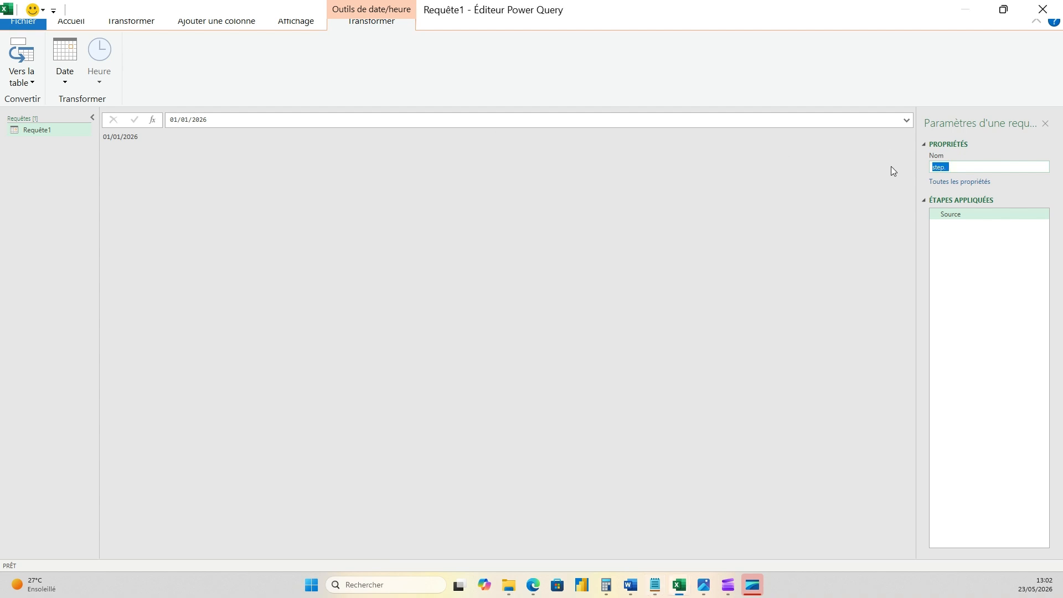
pyautogui.write('Lookup_Calendrier Roulant')
pyautogui.press('Return')
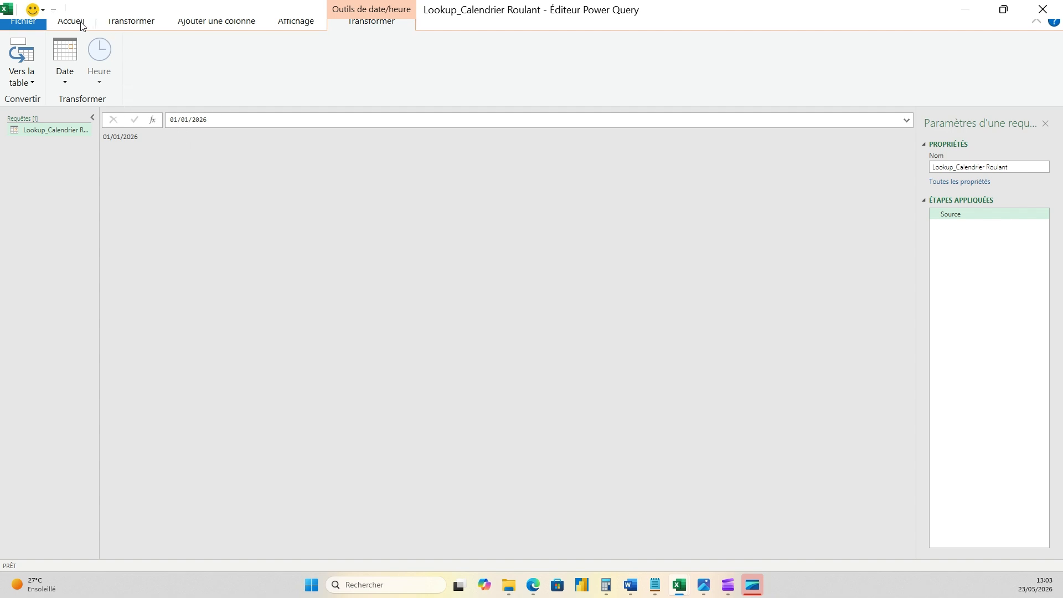
# - Add a custom step generating daily dates up to today: = List.Dates(Source, Number.From(DateTime.LocalNow()) - Number.From(Source), #duration(1,0,0,0))
pyautogui.click(153, 120)
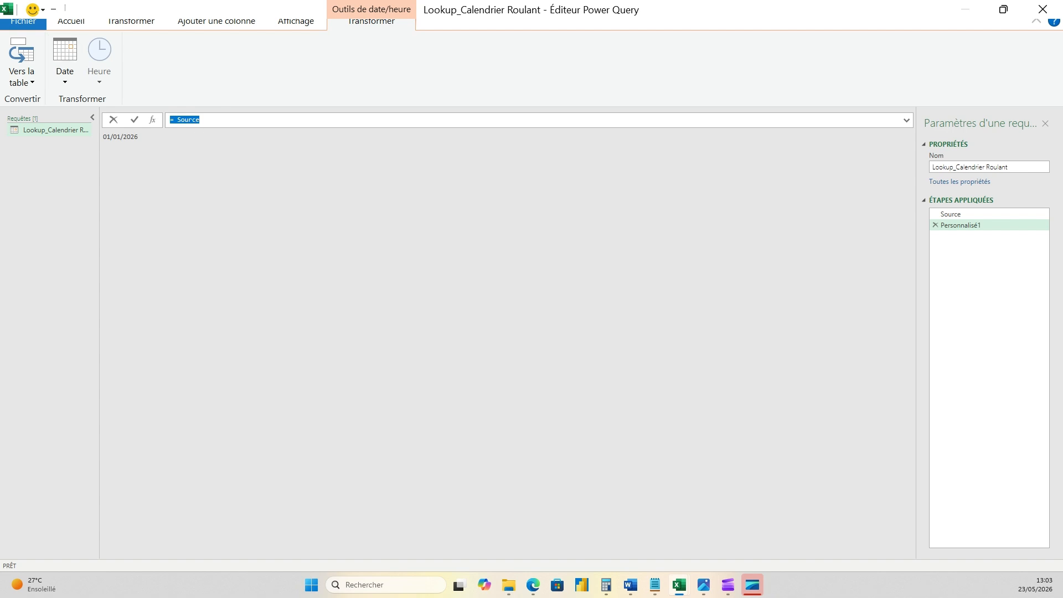
pyautogui.hotkey('alt', 'Tab')
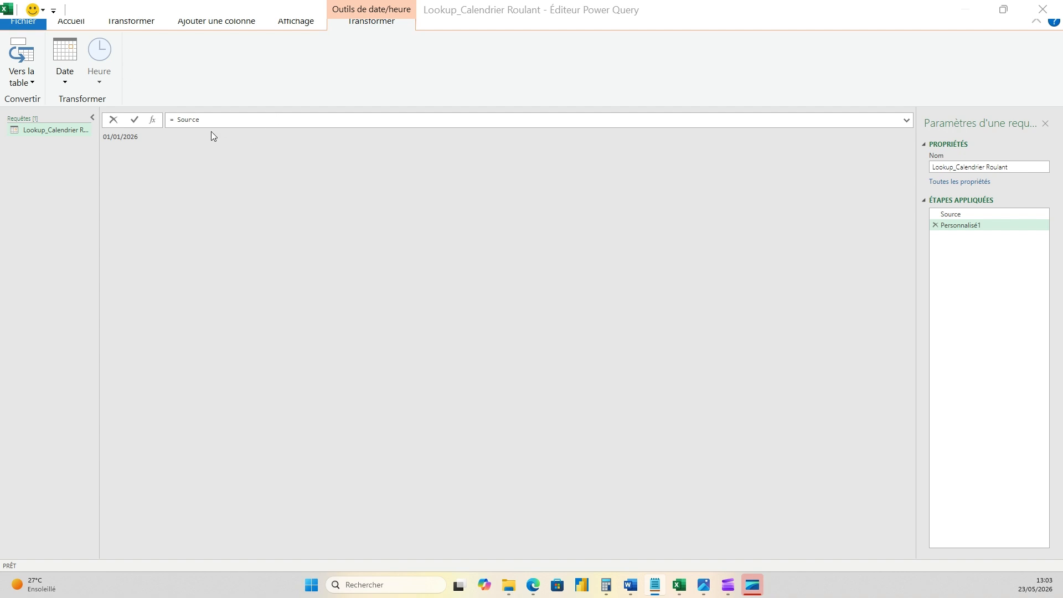
pyautogui.moveTo(208, 120); pyautogui.dragTo(151, 118)
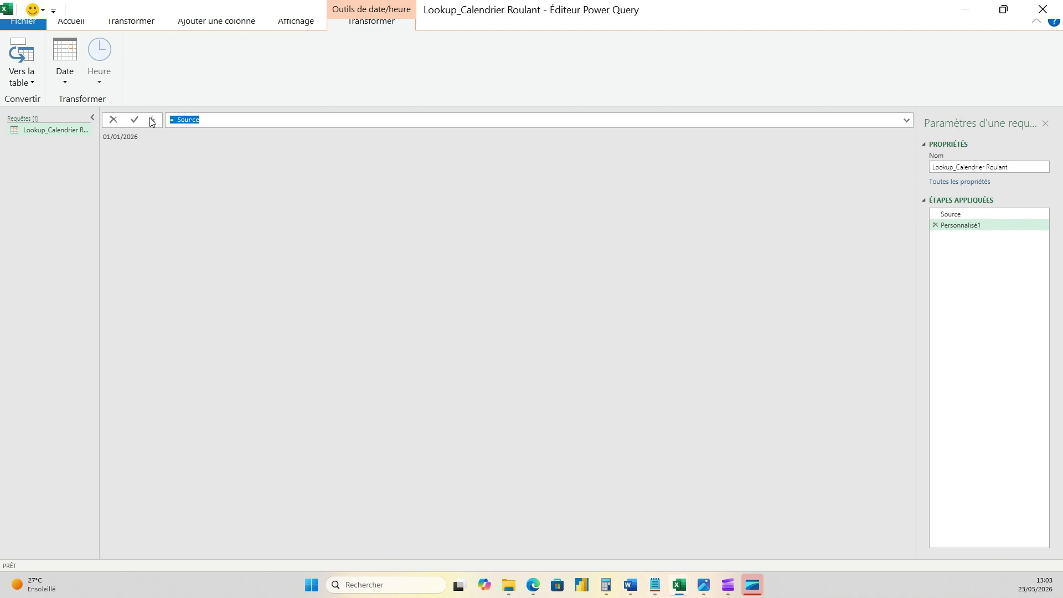
pyautogui.write('=List.Dates(Source, Number.From(DateTime.LocalNow()) - Number.From(Source), #duration(1,0,0,0))')
pyautogui.press('Return')
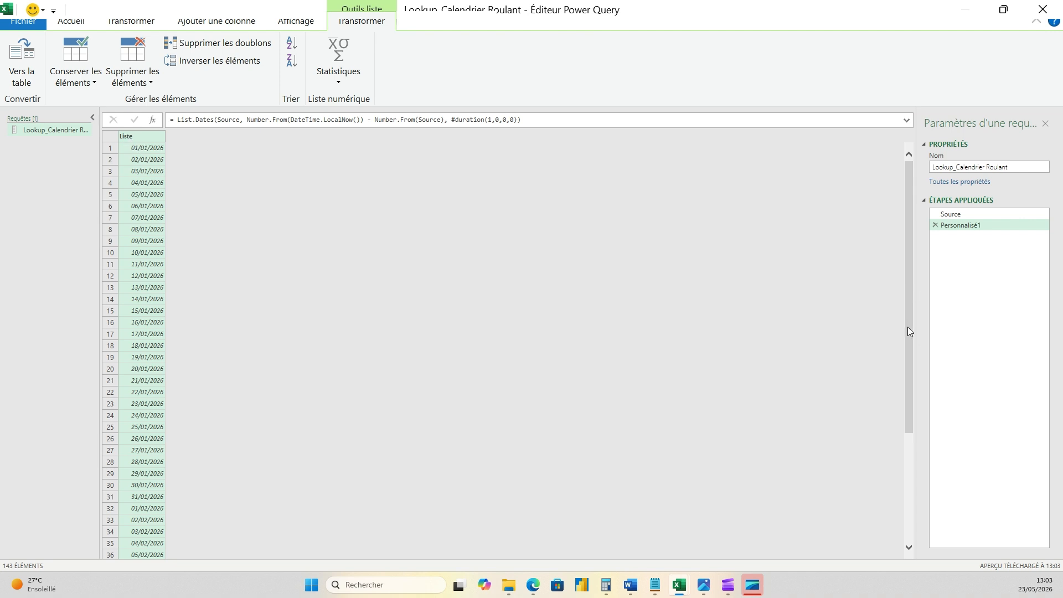
# - Compare the last date of the generated list with today's date in the Windows calendar
pyautogui.moveTo(908, 331); pyautogui.dragTo(919, 589)
pyautogui.scroll(-4, 318, 455)
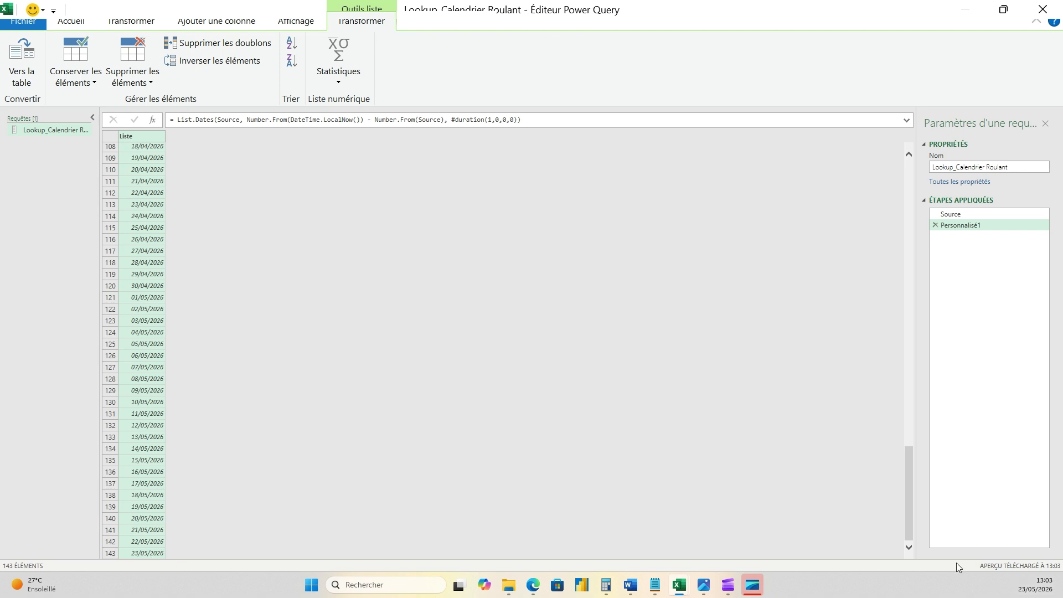
pyautogui.click(1035, 584)
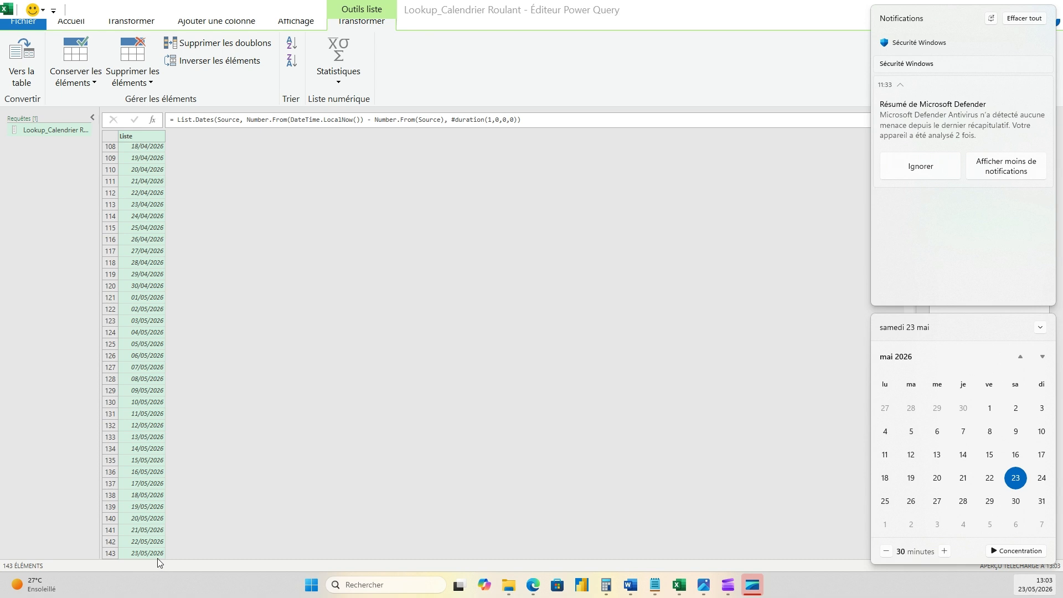
pyautogui.click(476, 335)
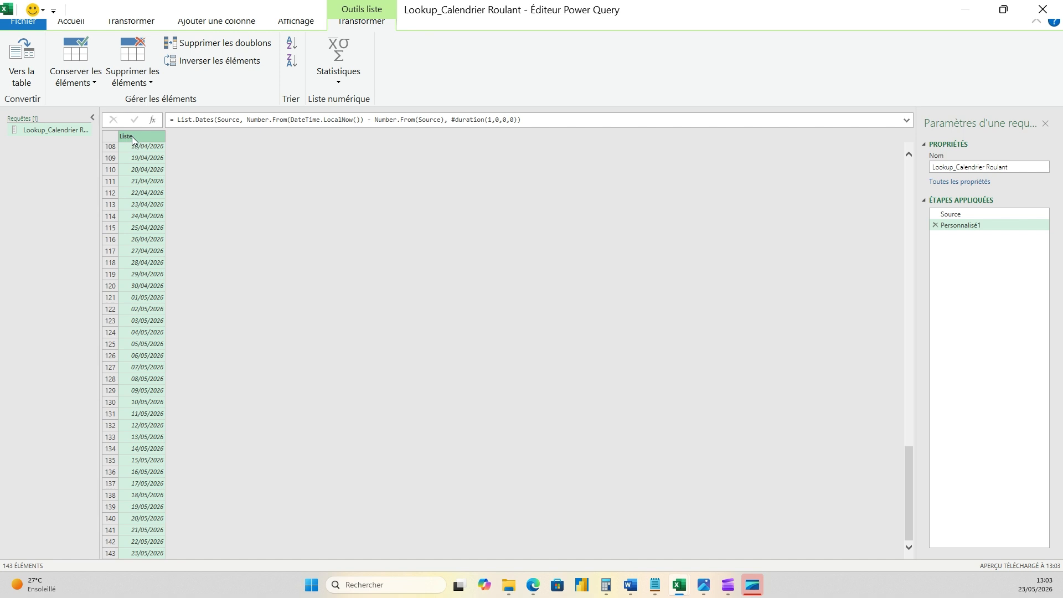
pyautogui.click(143, 23)
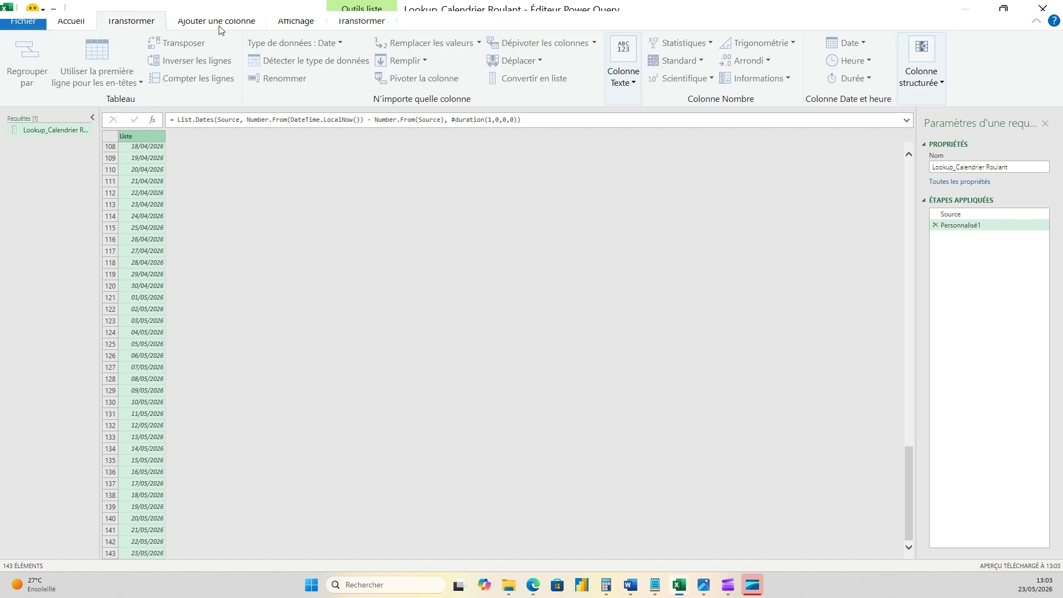
pyautogui.click(302, 24)
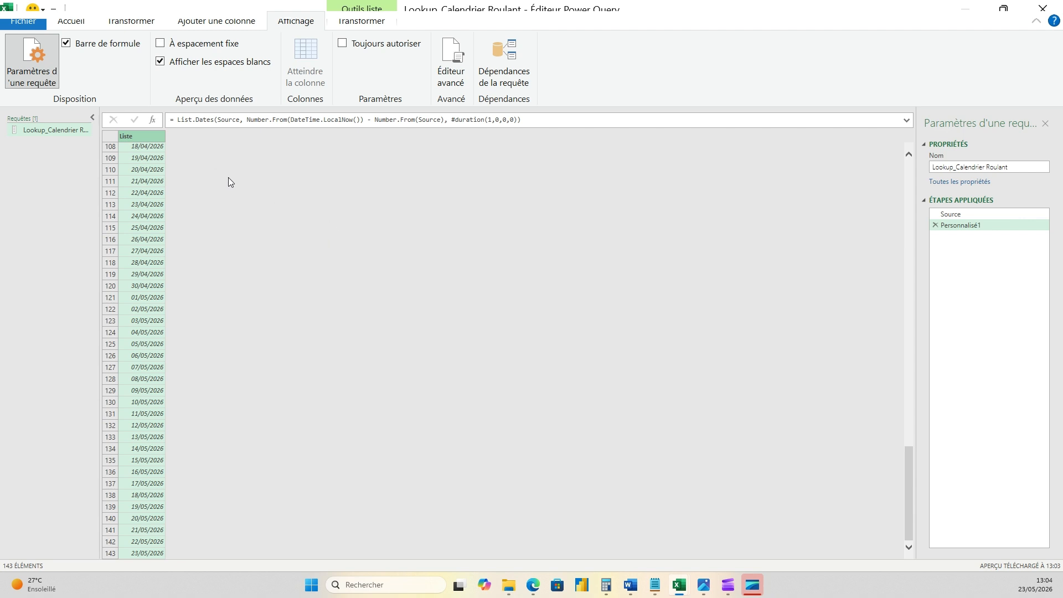
pyautogui.click(146, 23)
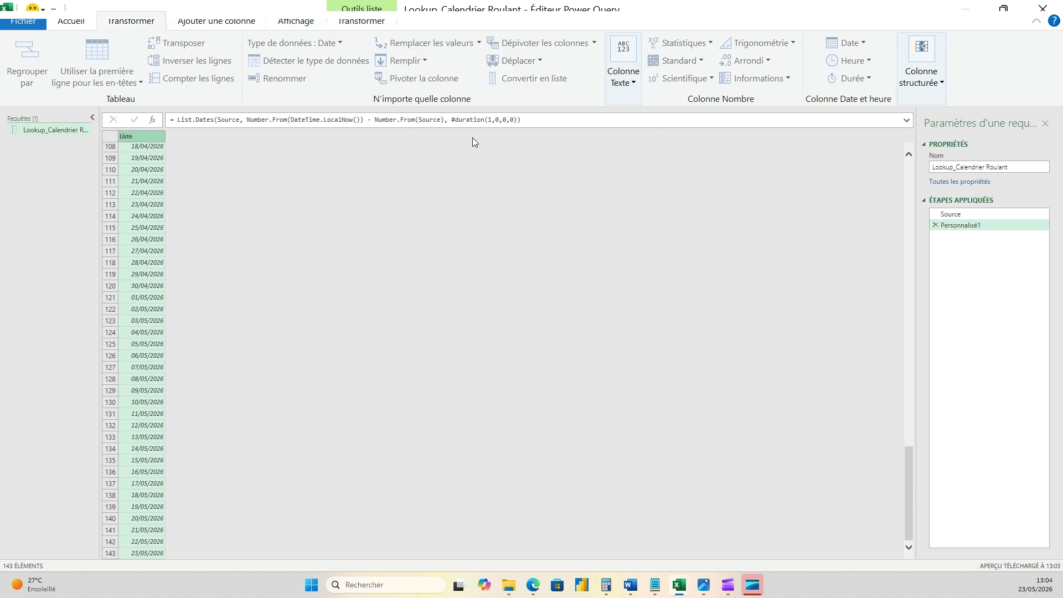
pyautogui.click(200, 26)
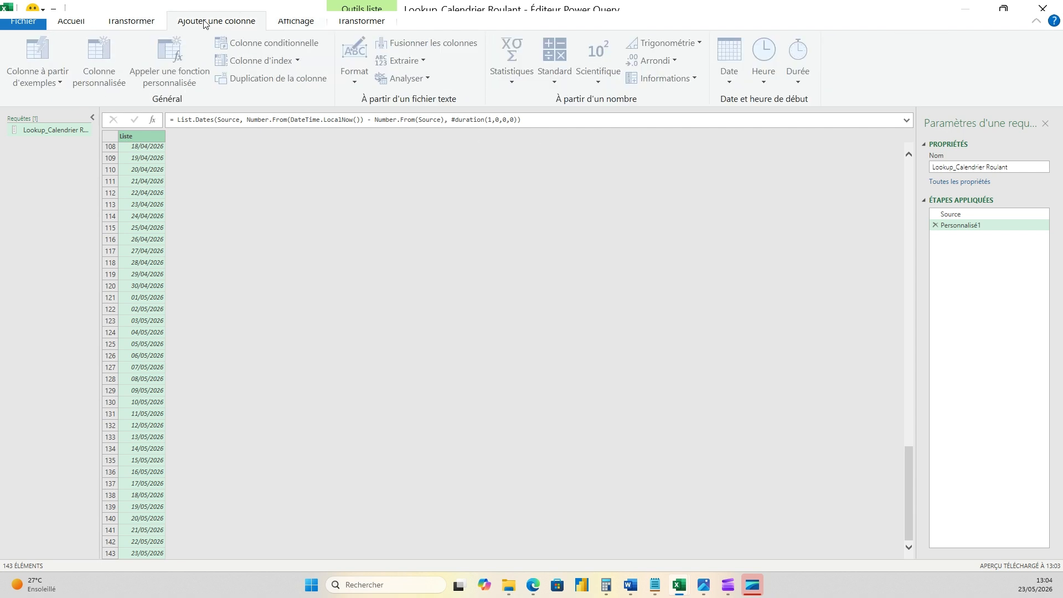
pyautogui.doubleClick(204, 23)
pyautogui.click(235, 21)
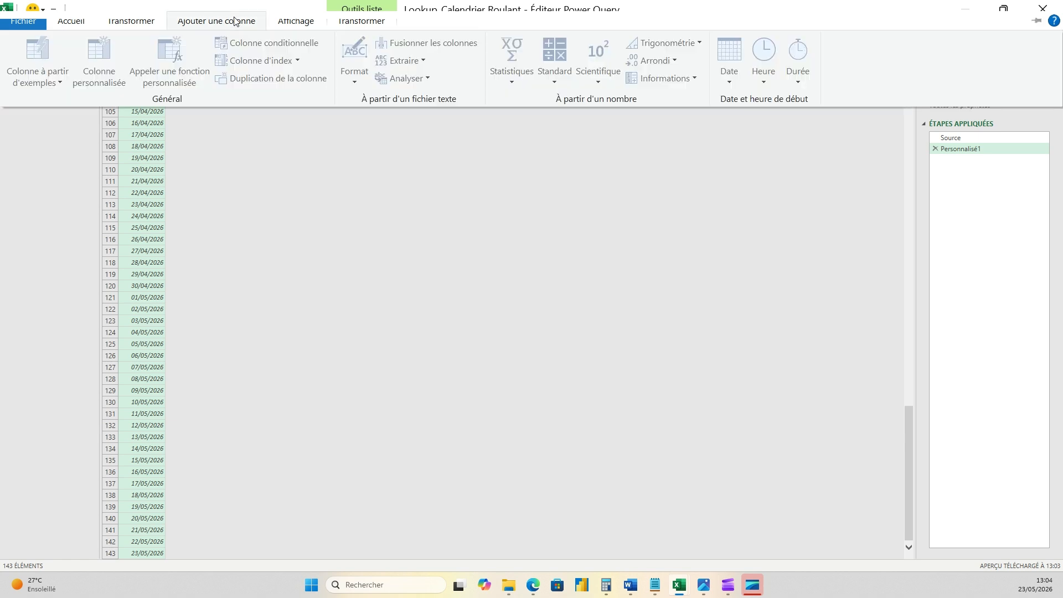
pyautogui.click(322, 231)
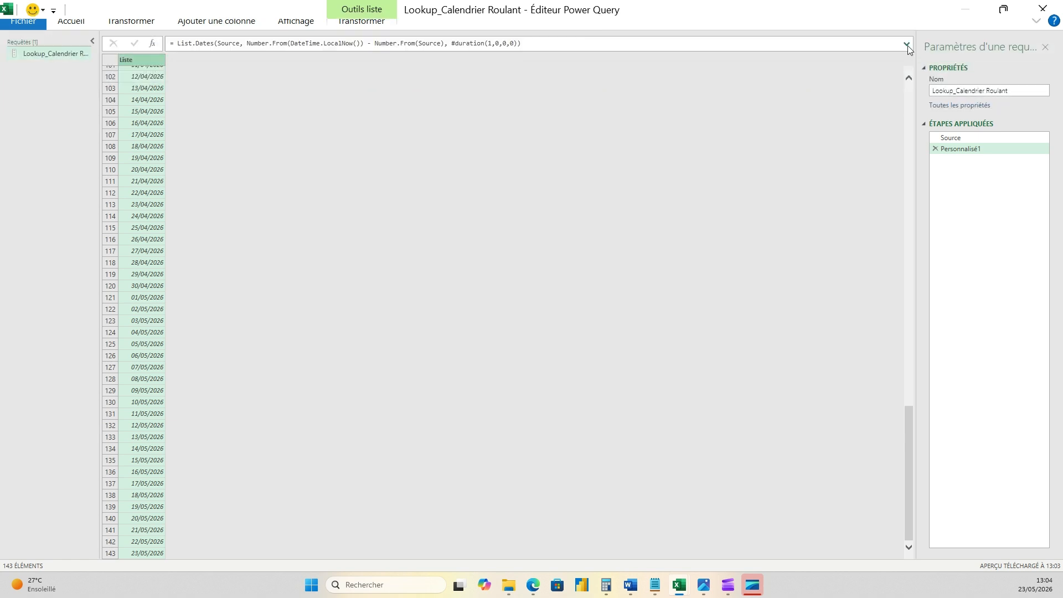
pyautogui.click(908, 44)
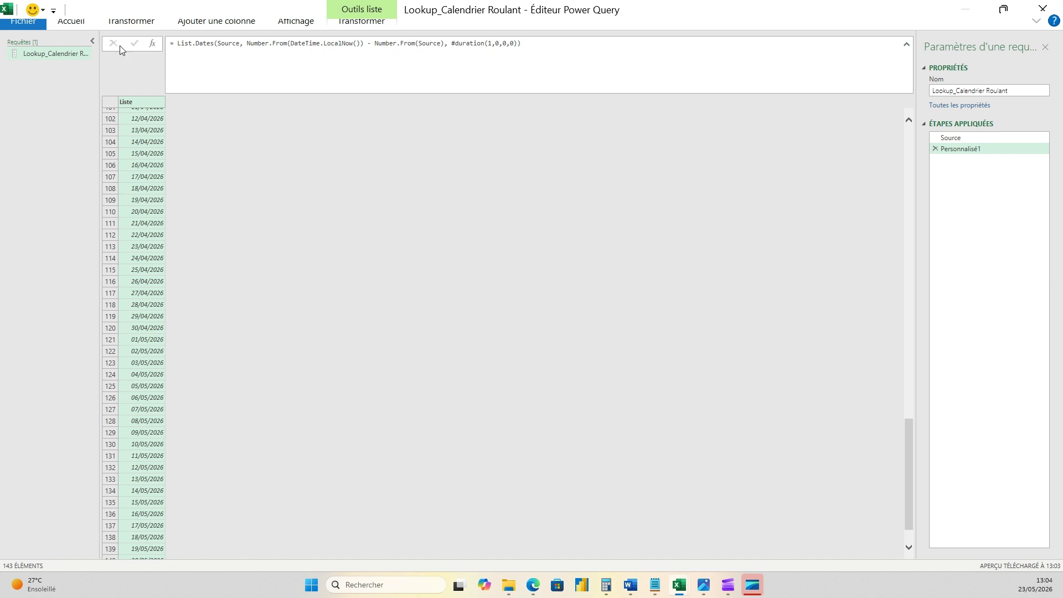
pyautogui.click(900, 41)
pyautogui.click(355, 220)
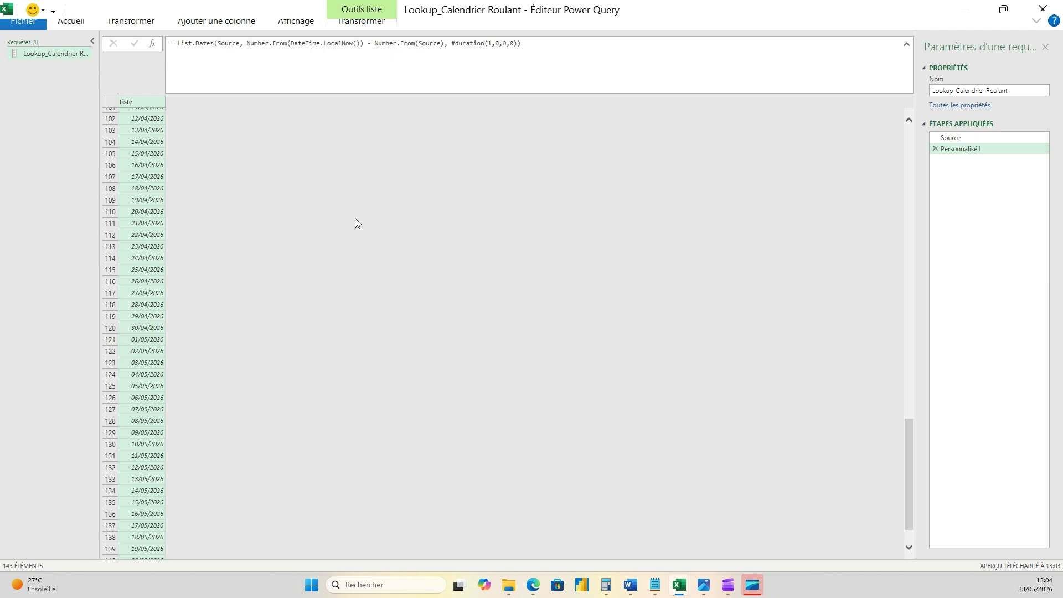
pyautogui.click(93, 42)
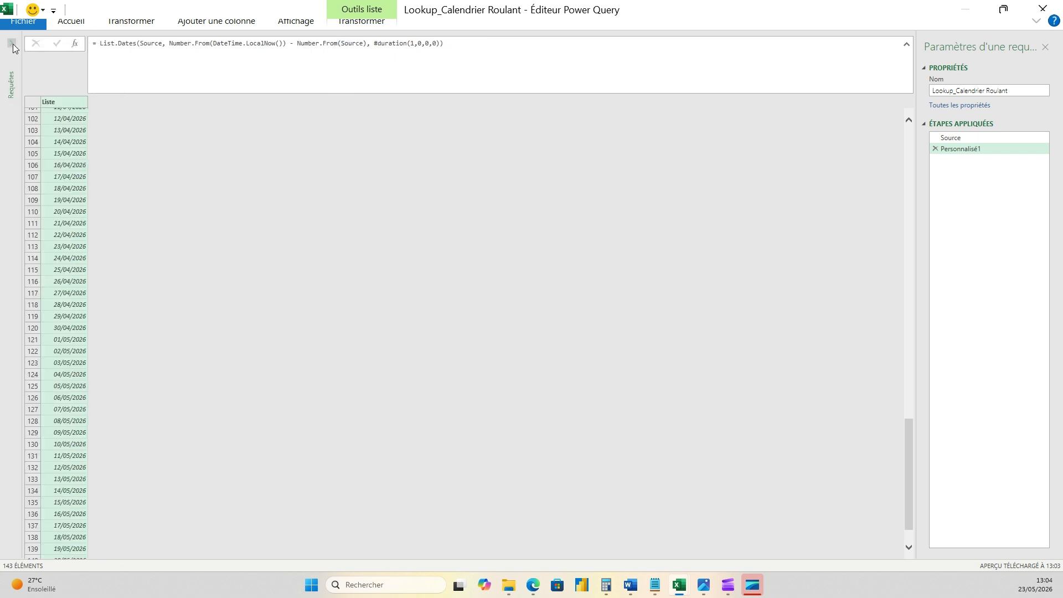
pyautogui.click(14, 48)
pyautogui.click(72, 22)
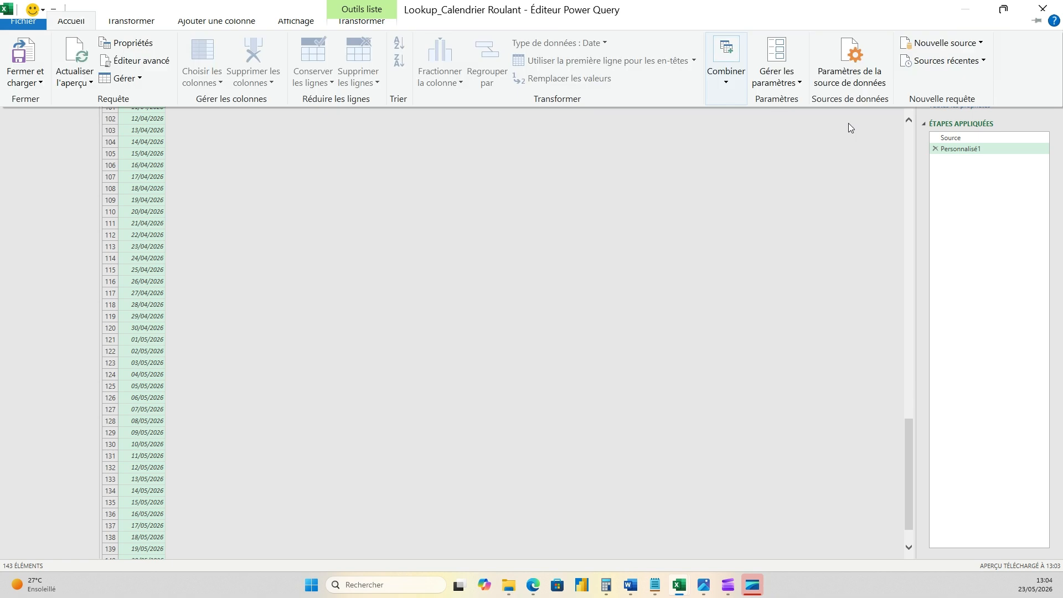
pyautogui.click(133, 26)
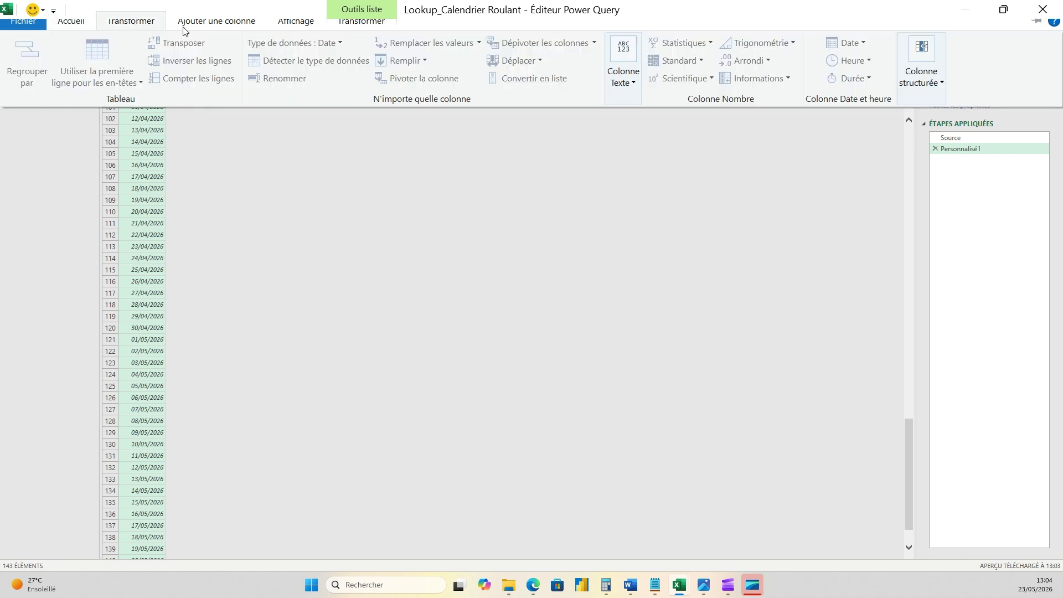
pyautogui.click(203, 30)
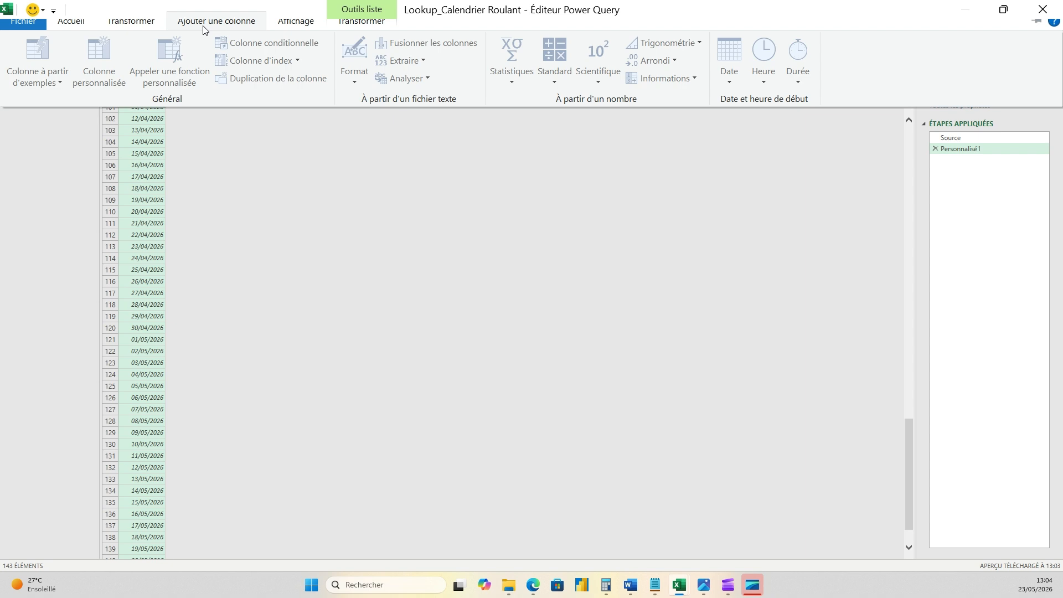
pyautogui.click(285, 23)
pyautogui.click(361, 23)
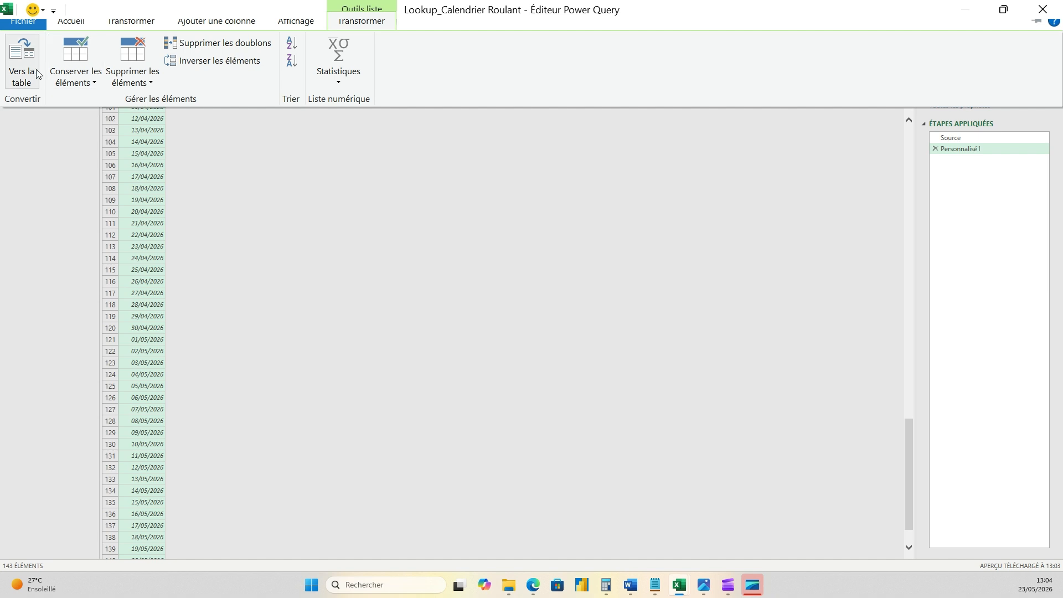
pyautogui.click(285, 206)
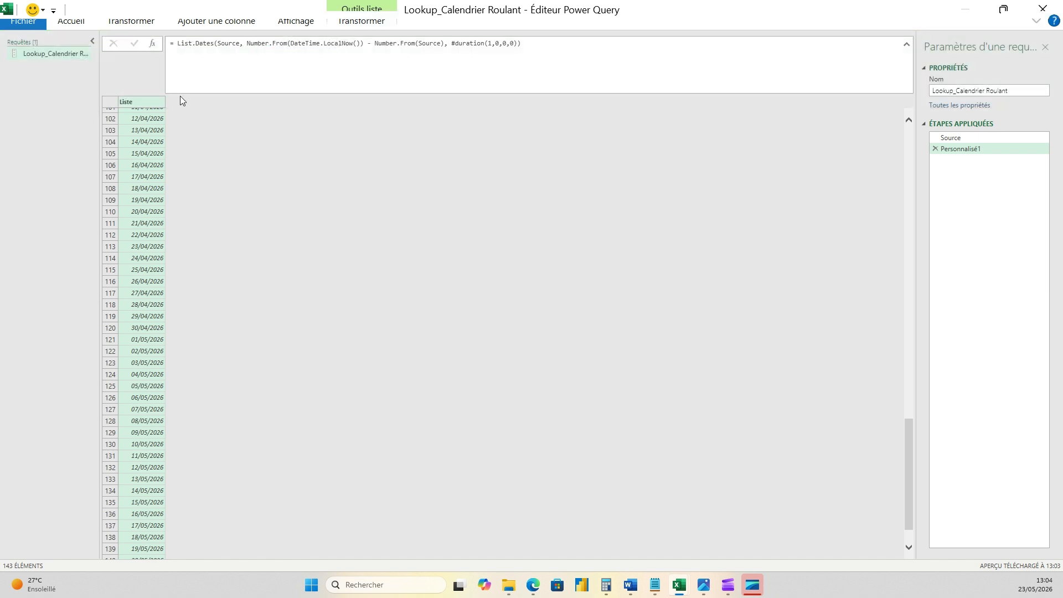
pyautogui.click(1036, 21)
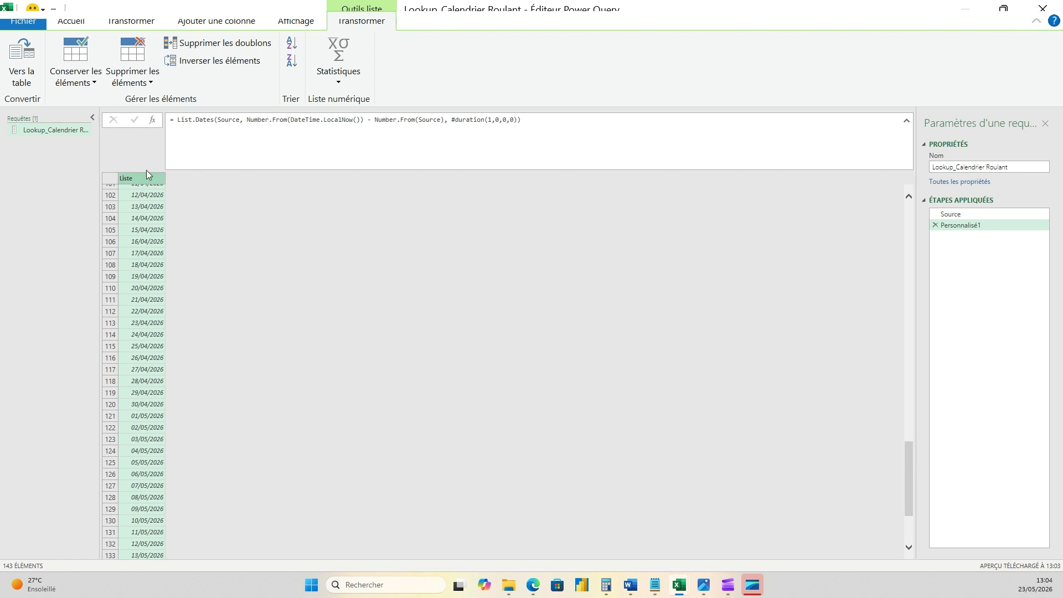
# - Convert the generated date list to a table with no delimiter and extra columns shown as errors
pyautogui.click(125, 22)
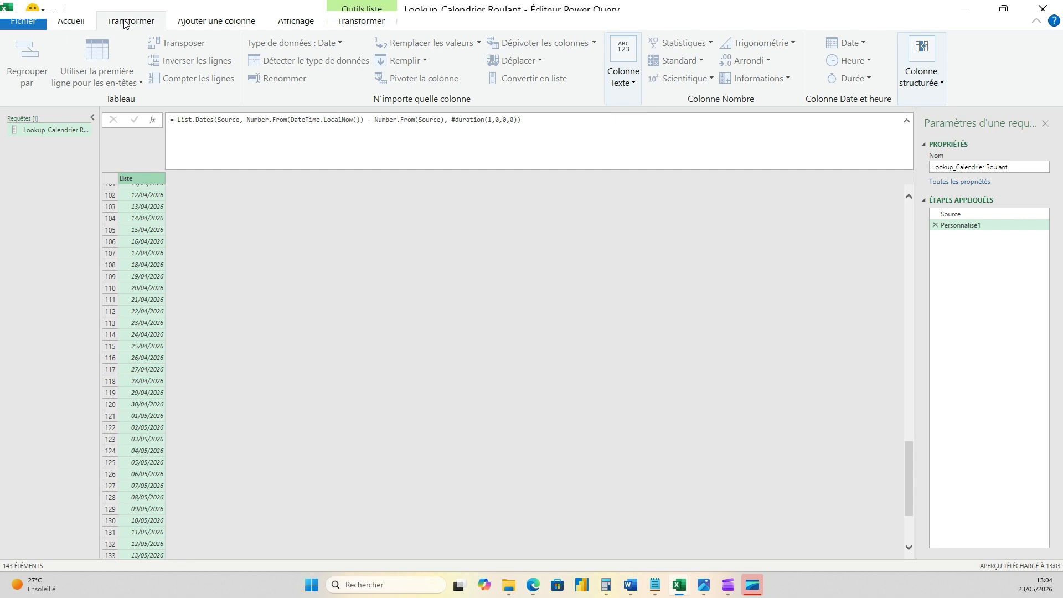
pyautogui.click(352, 25)
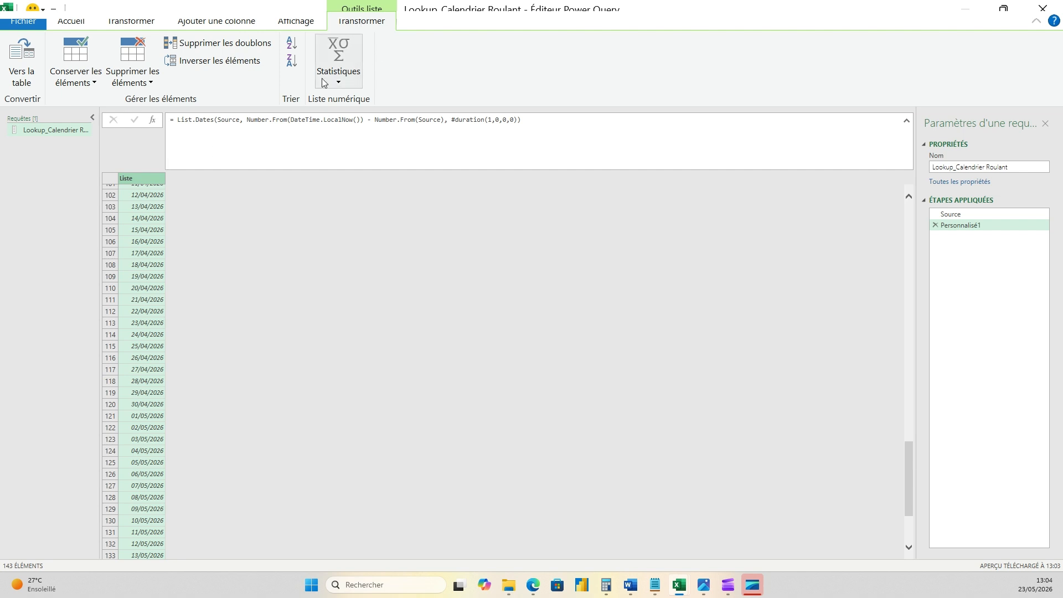
pyautogui.click(25, 57)
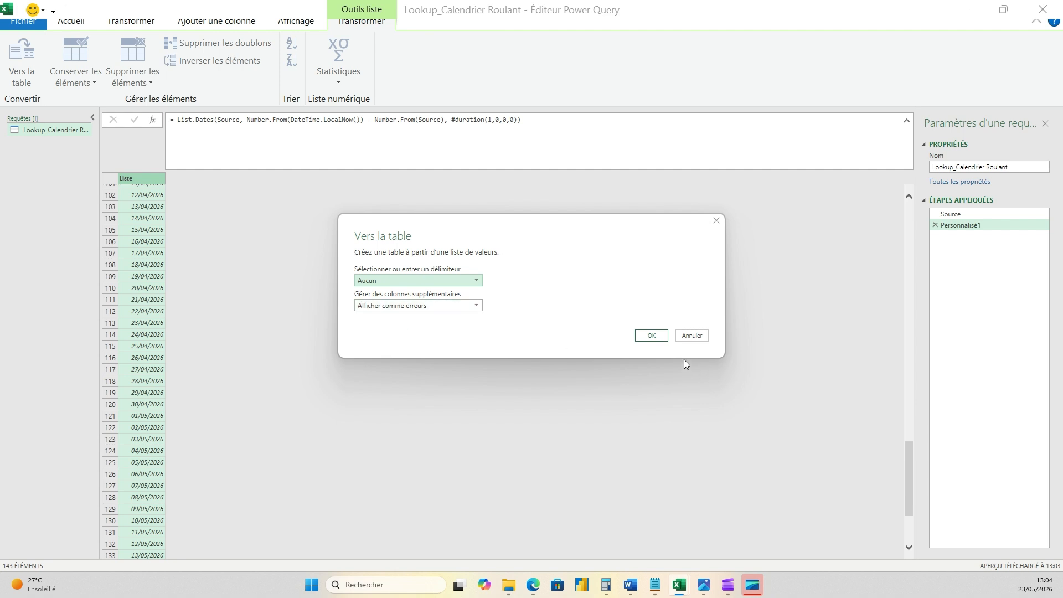
pyautogui.click(652, 335)
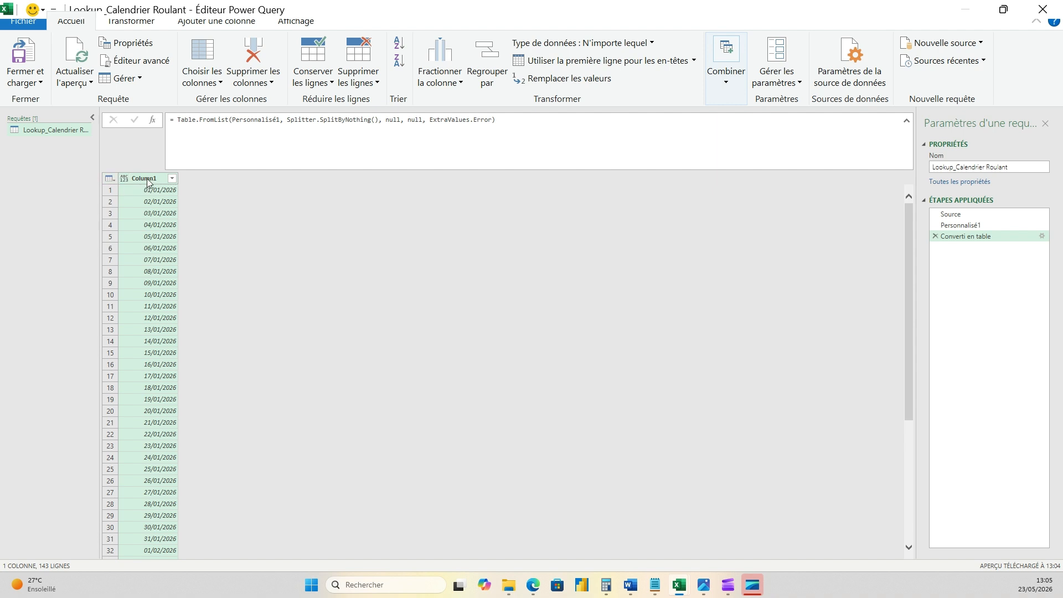
# - Copy the column name from the notes and rename the table's only column as Code_date
pyautogui.doubleClick(147, 179)
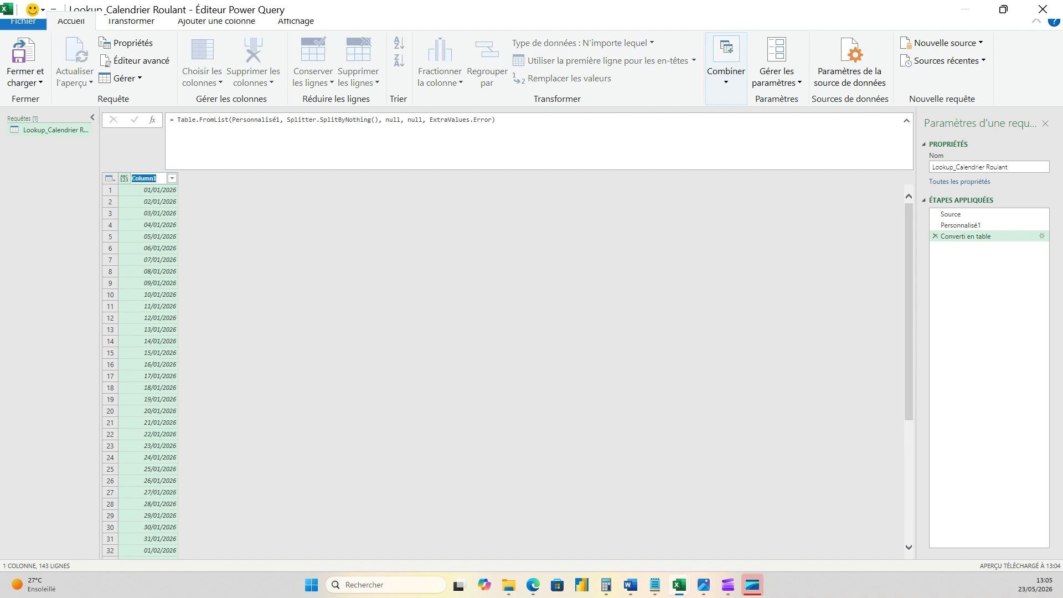
pyautogui.hotkey('alt', 'Tab')
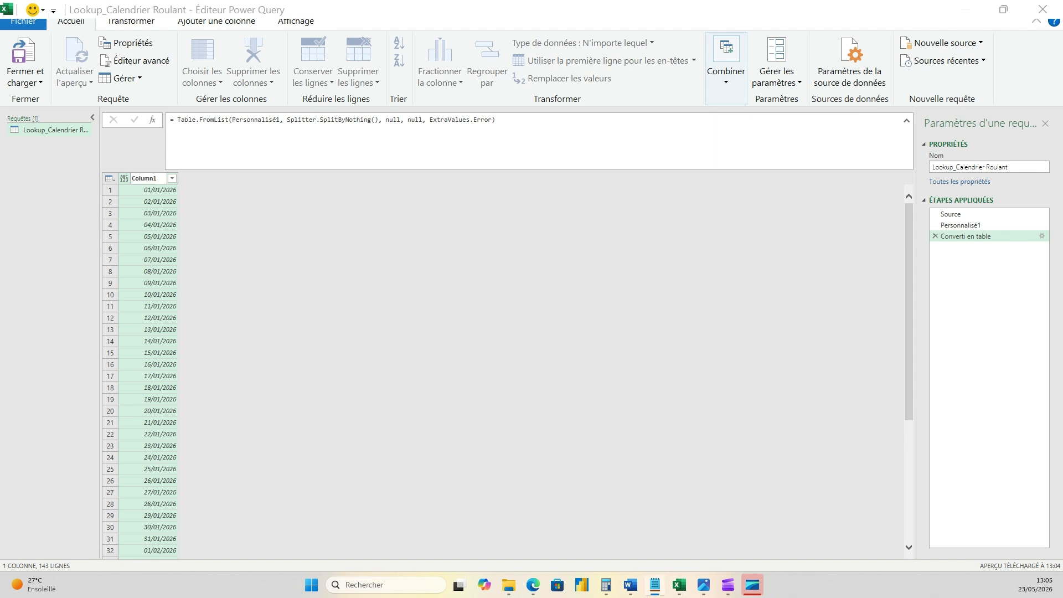
pyautogui.hotkey('alt', 'Tab')
pyautogui.doubleClick(160, 179)
pyautogui.write('Code_date')
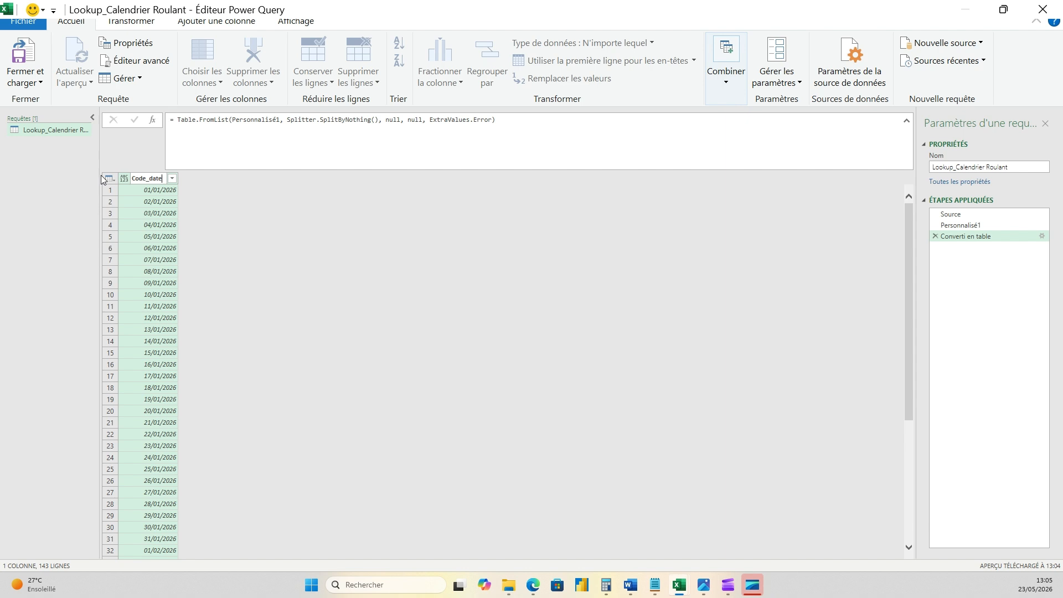
pyautogui.press('Return')
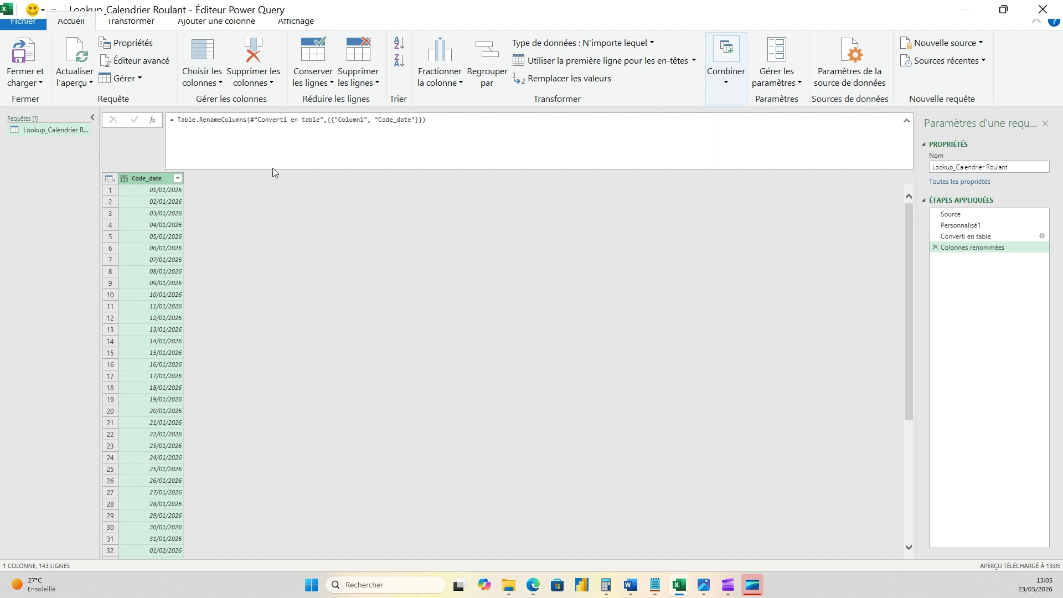
# - Review the formula of the column-rename step and collapse the formula bar to one line
pyautogui.moveTo(375, 120); pyautogui.dragTo(348, 120)
pyautogui.click(321, 242)
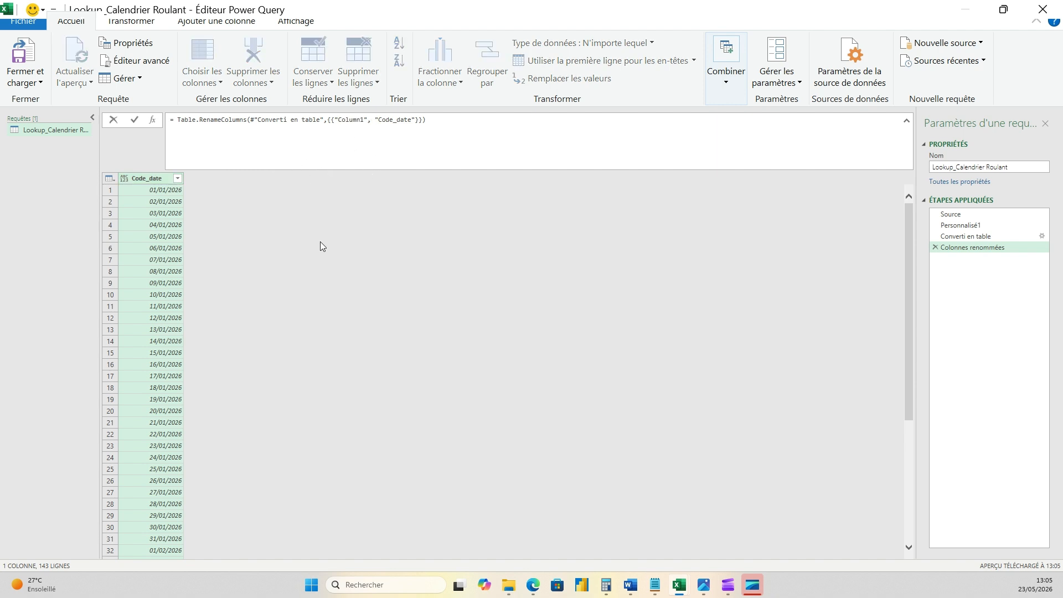
pyautogui.click(234, 167)
pyautogui.click(907, 121)
pyautogui.click(495, 230)
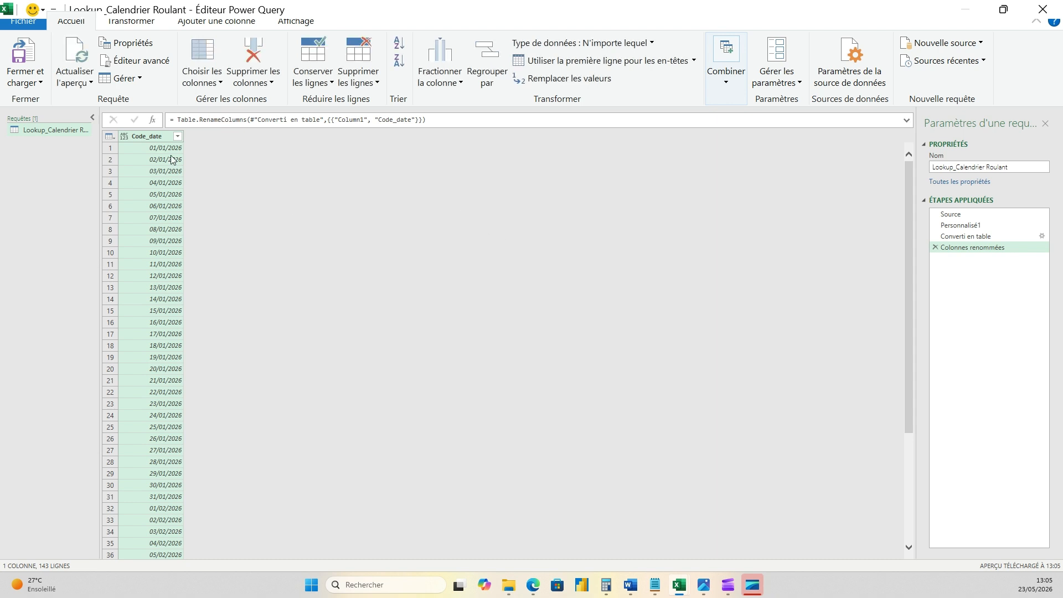
# - Add an Année column that extracts the year from the Code_date column
pyautogui.click(146, 22)
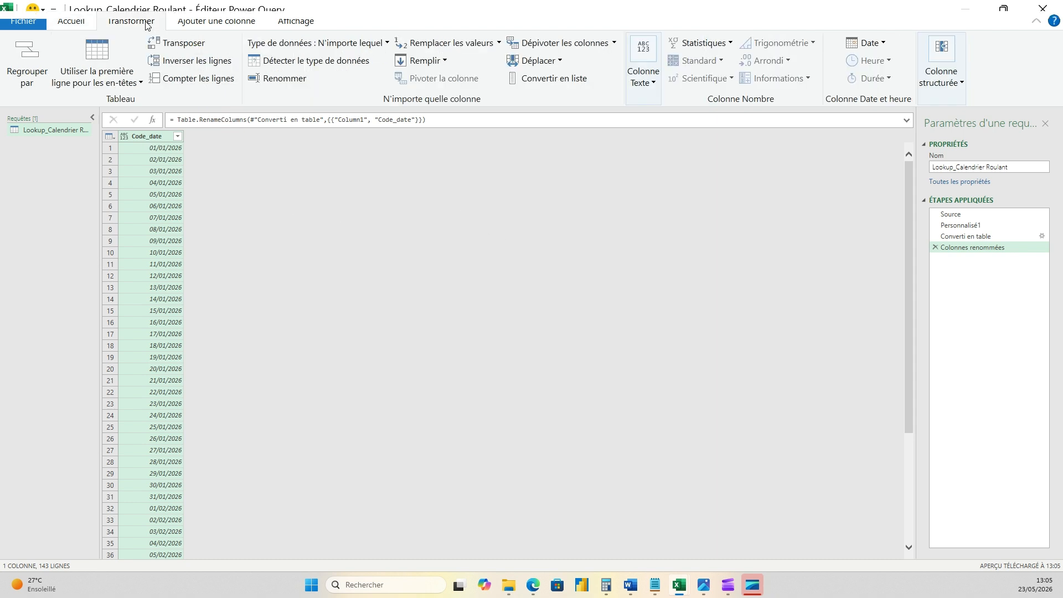
pyautogui.click(224, 22)
pyautogui.click(730, 82)
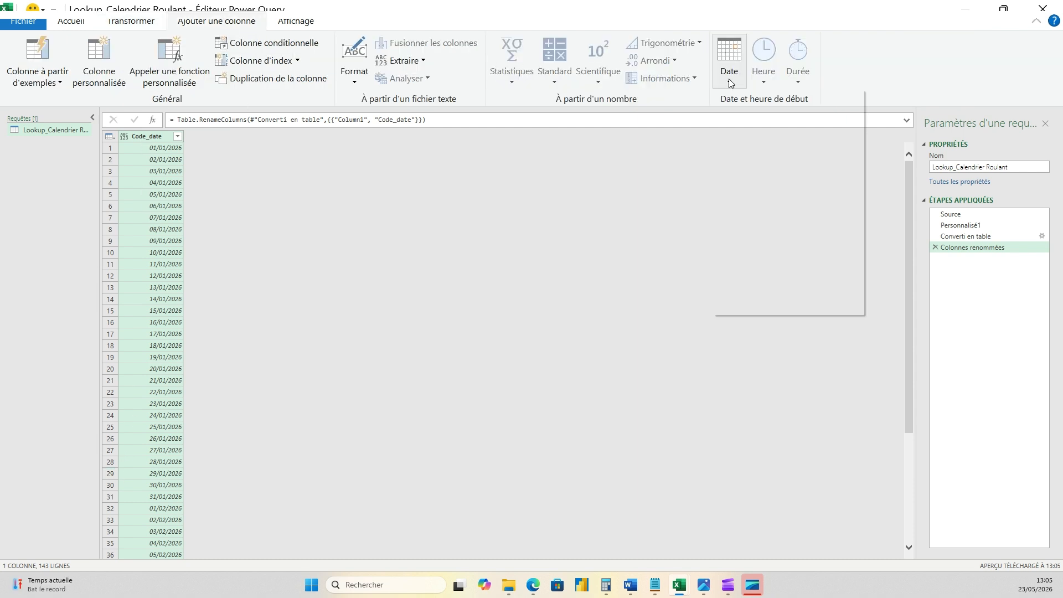
pyautogui.moveTo(809, 162)
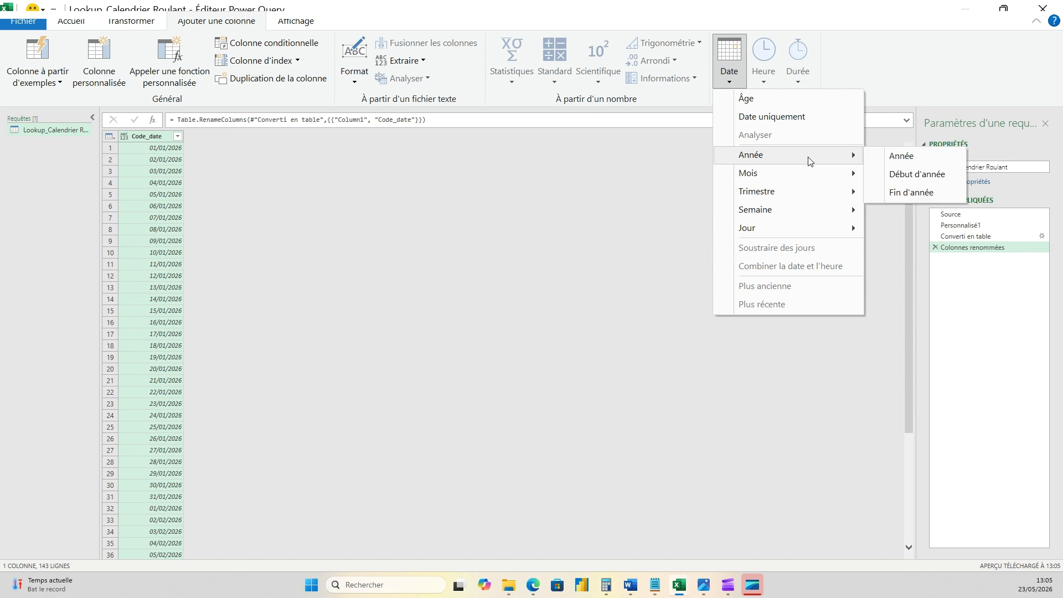
pyautogui.click(897, 162)
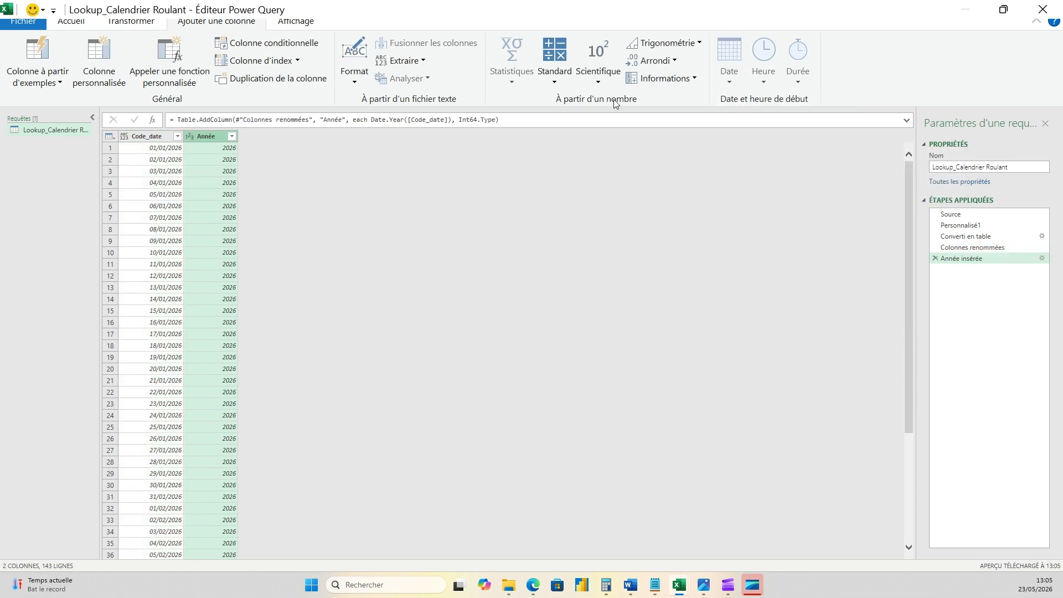
# - Add a Trimestre column giving the quarter of the year from the Code_date column
pyautogui.click(134, 140)
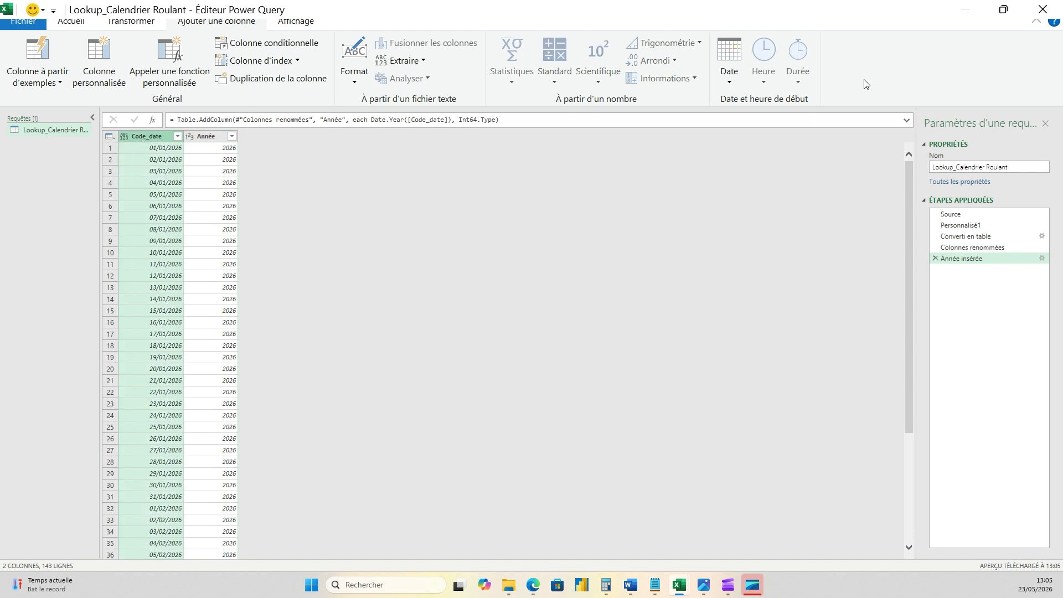
pyautogui.click(734, 82)
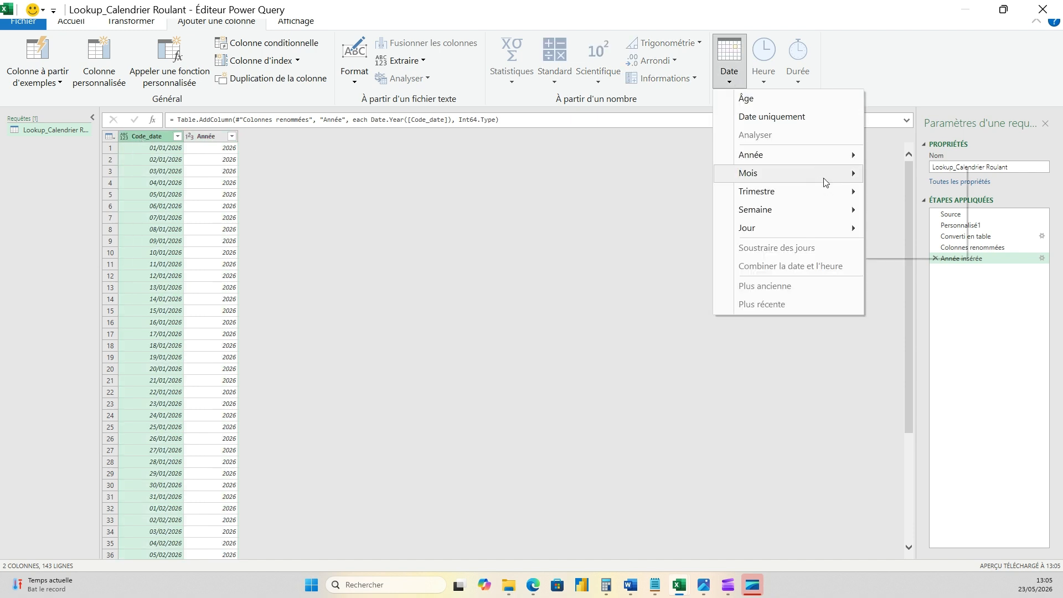
pyautogui.moveTo(836, 192)
pyautogui.click(918, 195)
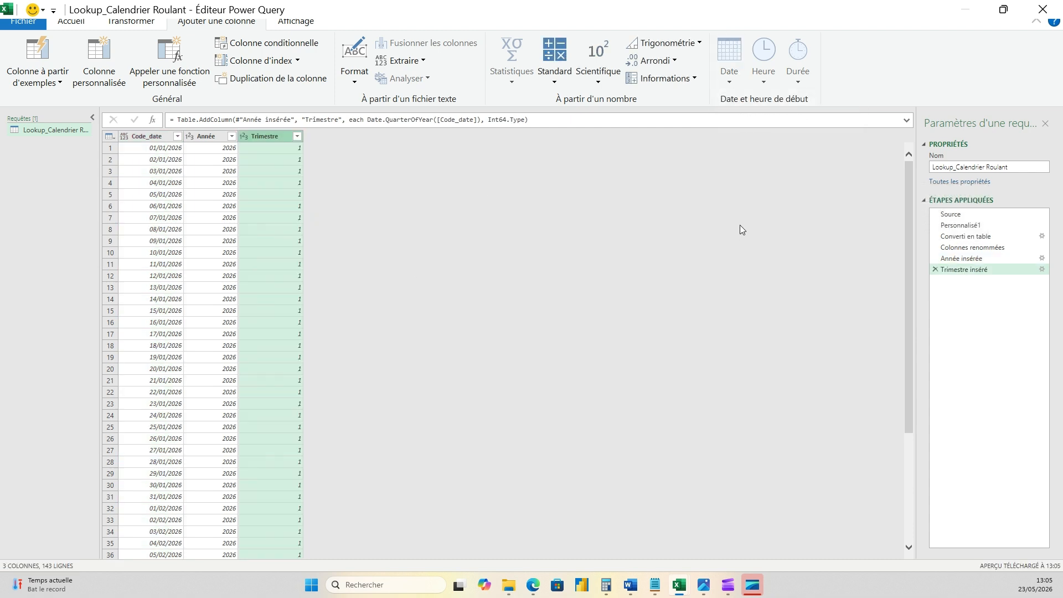
# - Close the query editor and load the Lookup_Calendrier Roulant query into the workbook
pyautogui.click(60, 83)
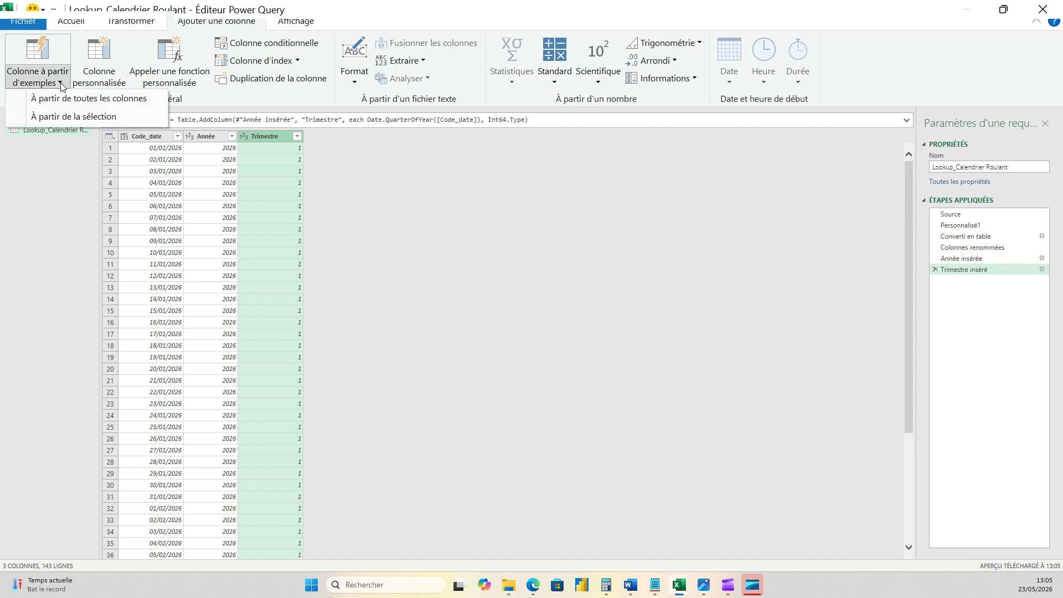
pyautogui.click(72, 22)
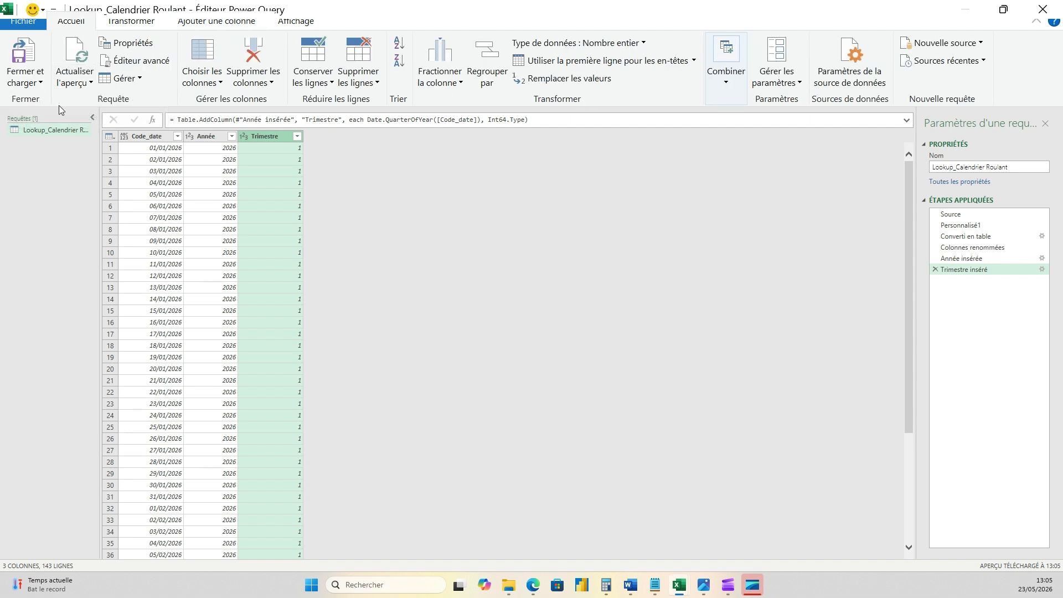
pyautogui.click(25, 77)
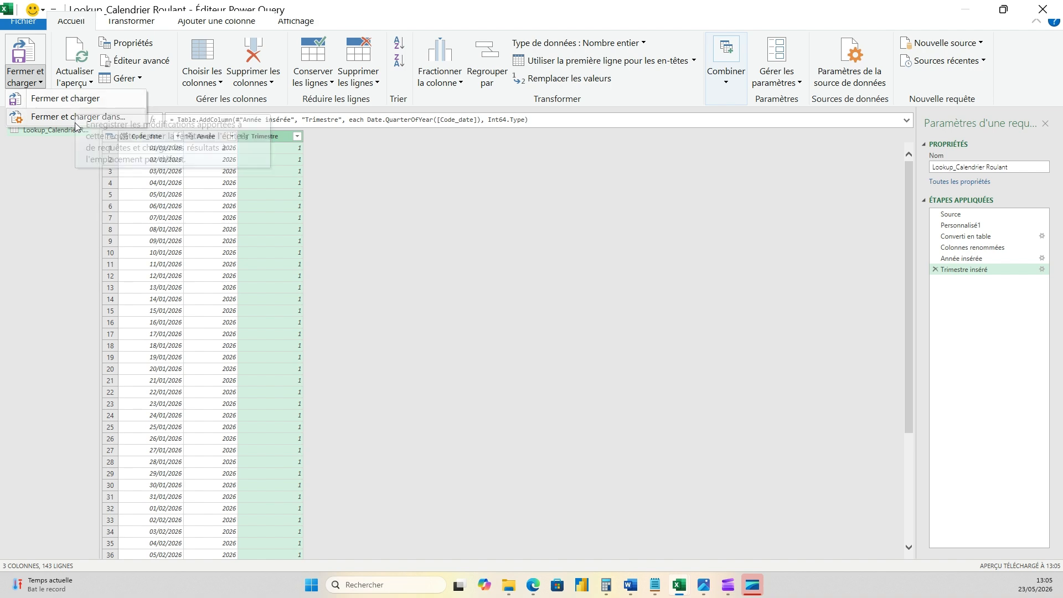
pyautogui.click(77, 100)
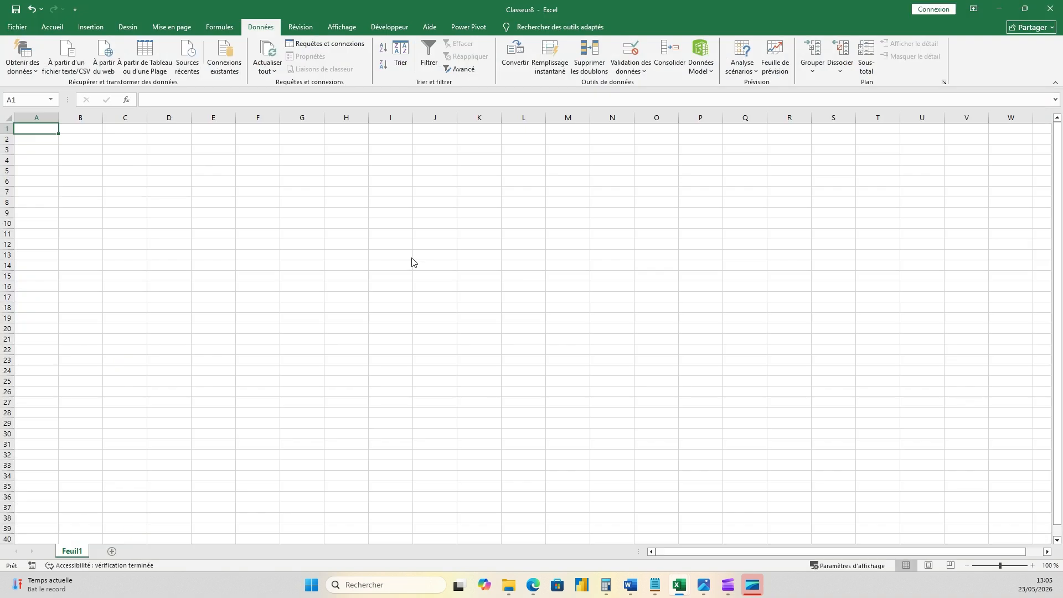
# - Import the Lookup_Calendrier Roulant query as a connection only, adding its data to the data model, and preview the loaded query
pyautogui.click(490, 175)
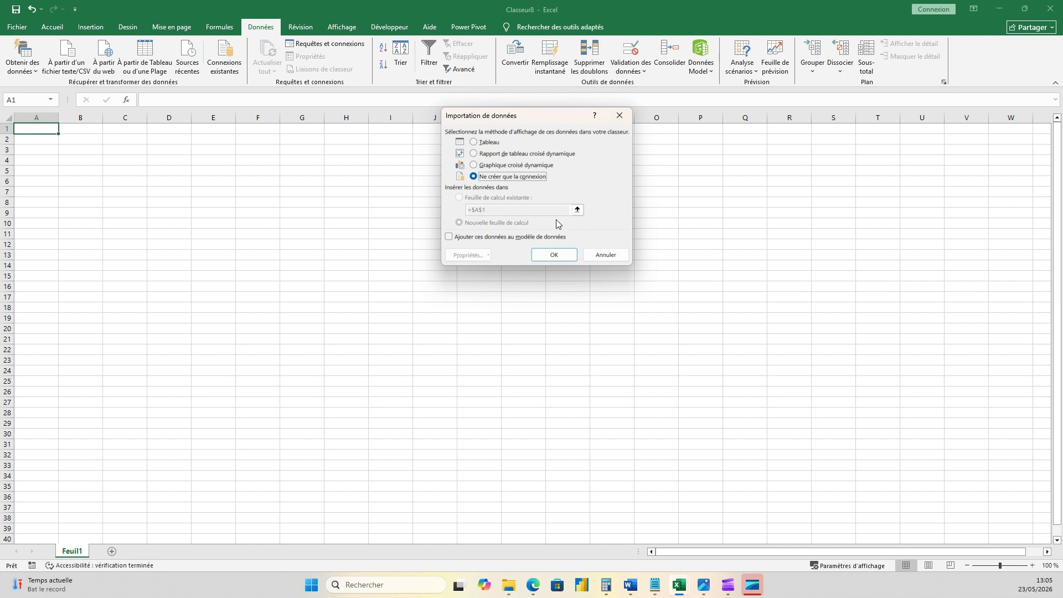
pyautogui.click(494, 238)
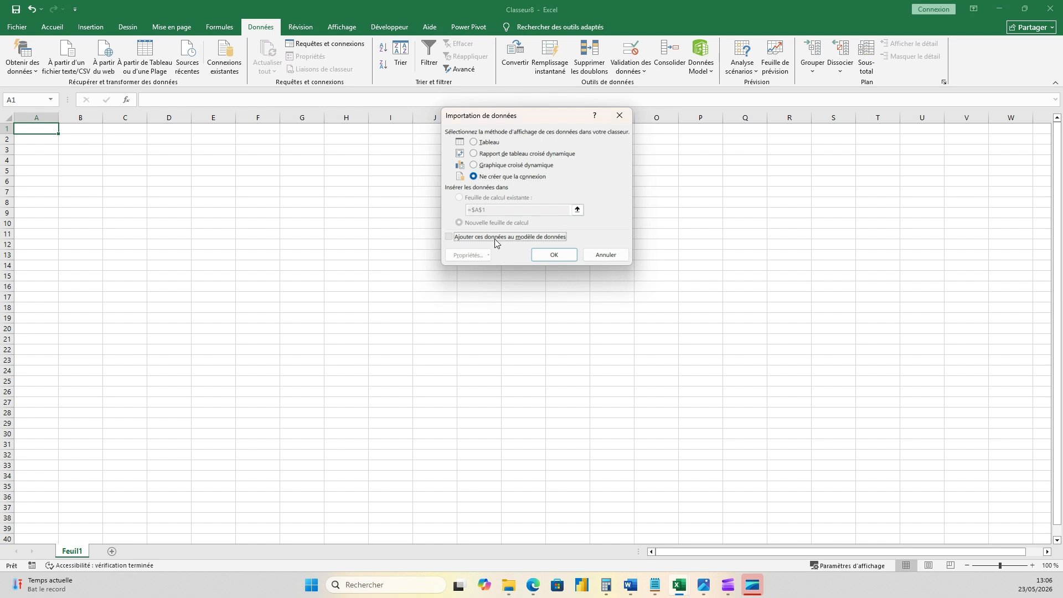
pyautogui.click(556, 256)
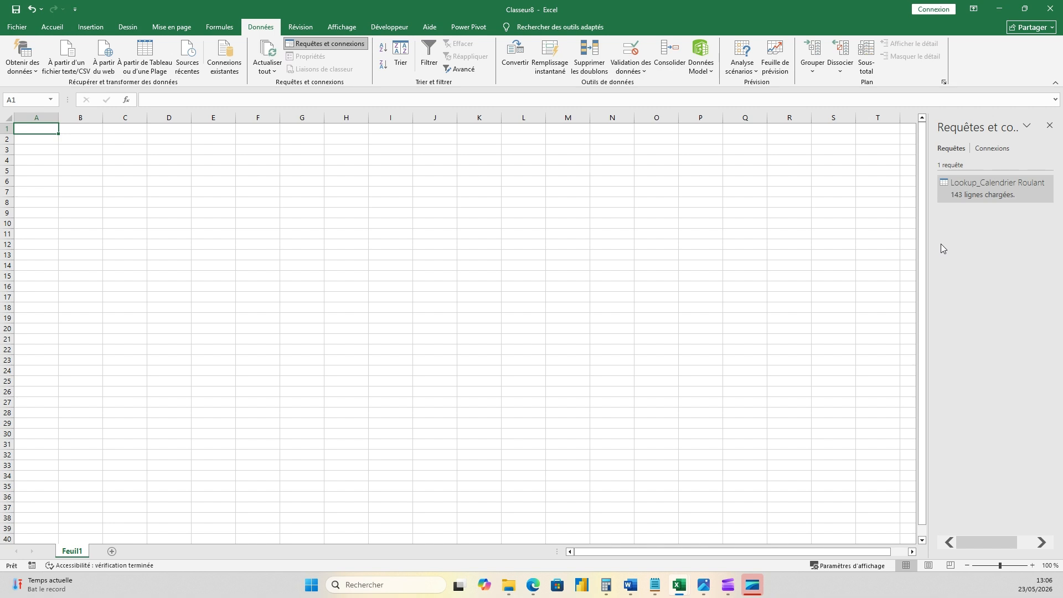
pyautogui.moveTo(981, 191)
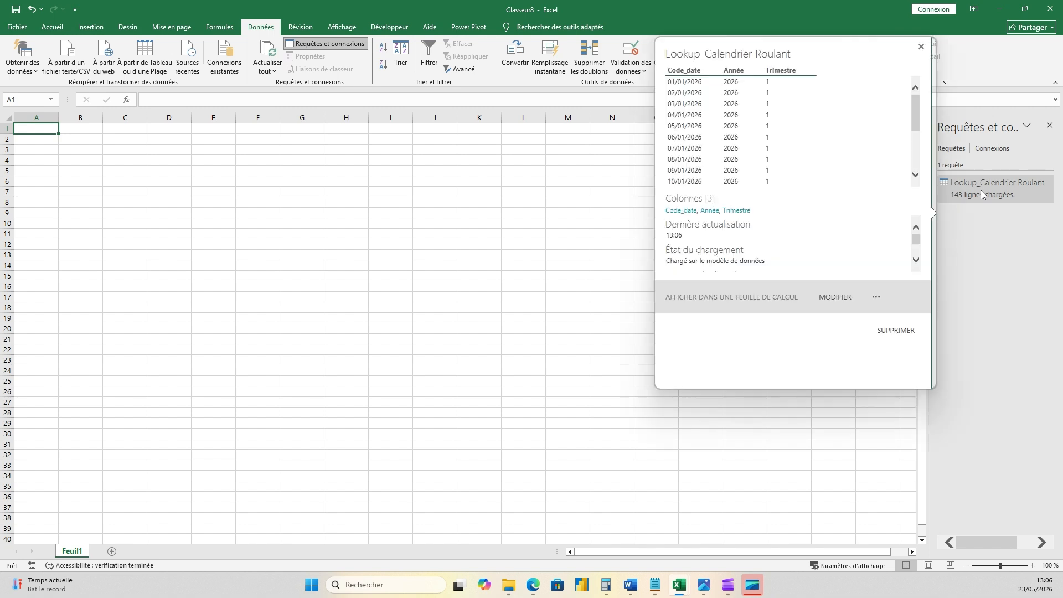
pyautogui.click(150, 194)
pyautogui.click(43, 132)
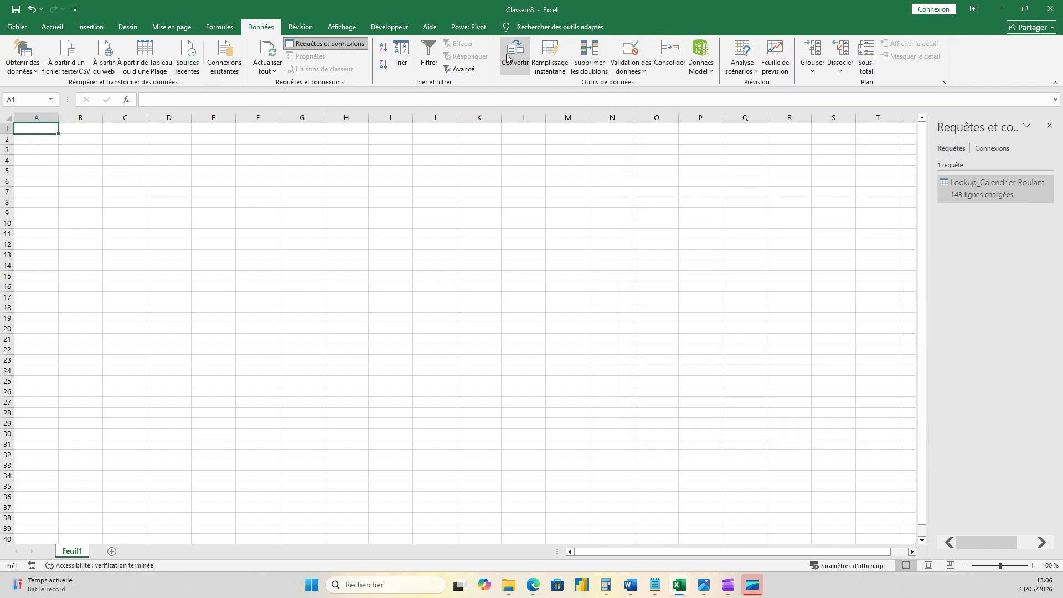
# - Open the workbook's data model in Power Pivot and bring its window in front of the workbook
pyautogui.click(707, 68)
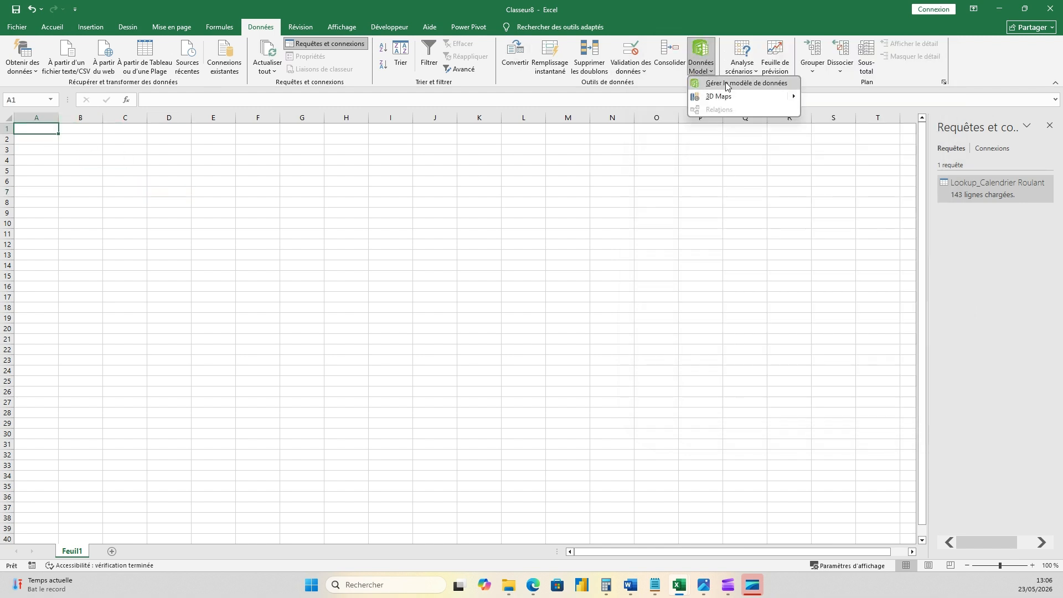
pyautogui.click(727, 86)
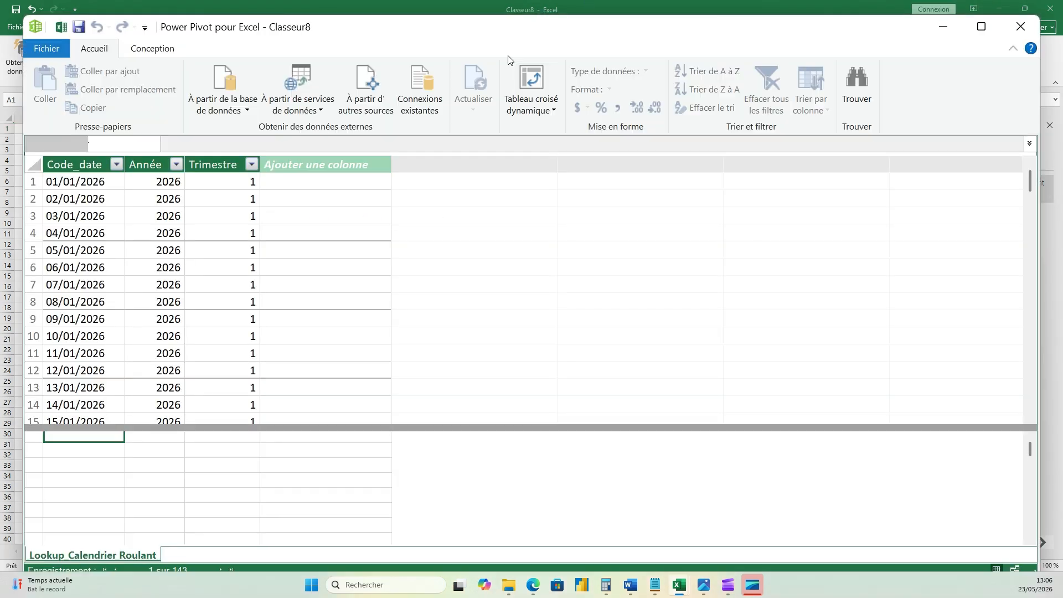
pyautogui.moveTo(517, 8); pyautogui.dragTo(566, 15)
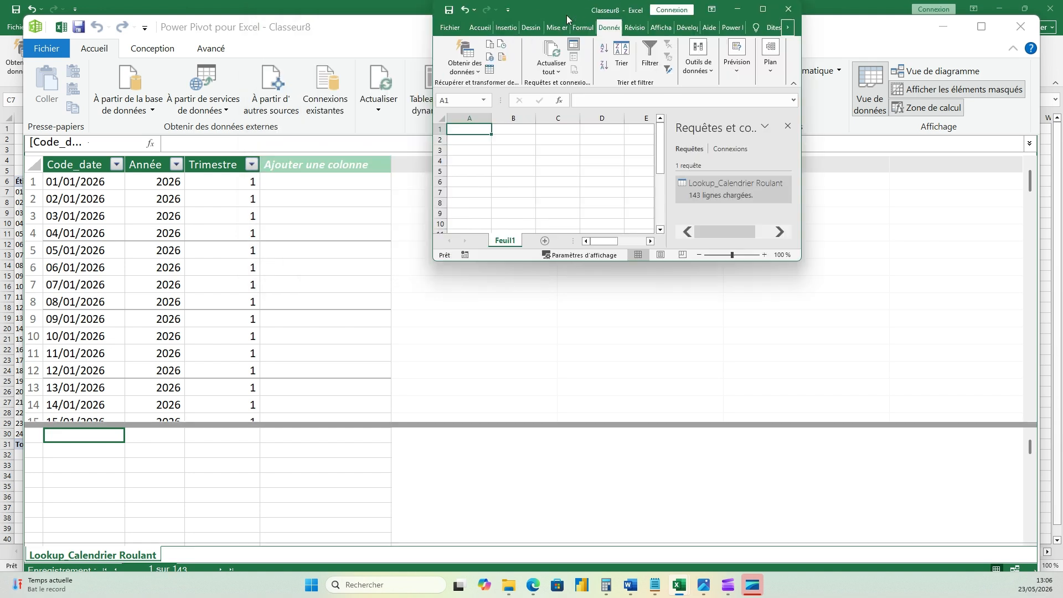
pyautogui.click(764, 9)
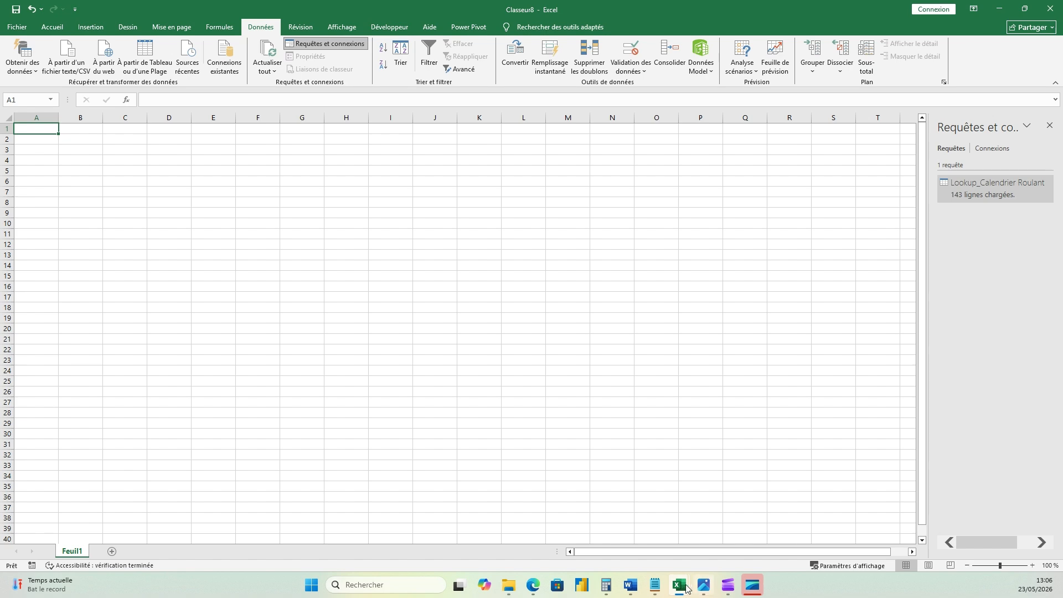
pyautogui.moveTo(681, 587)
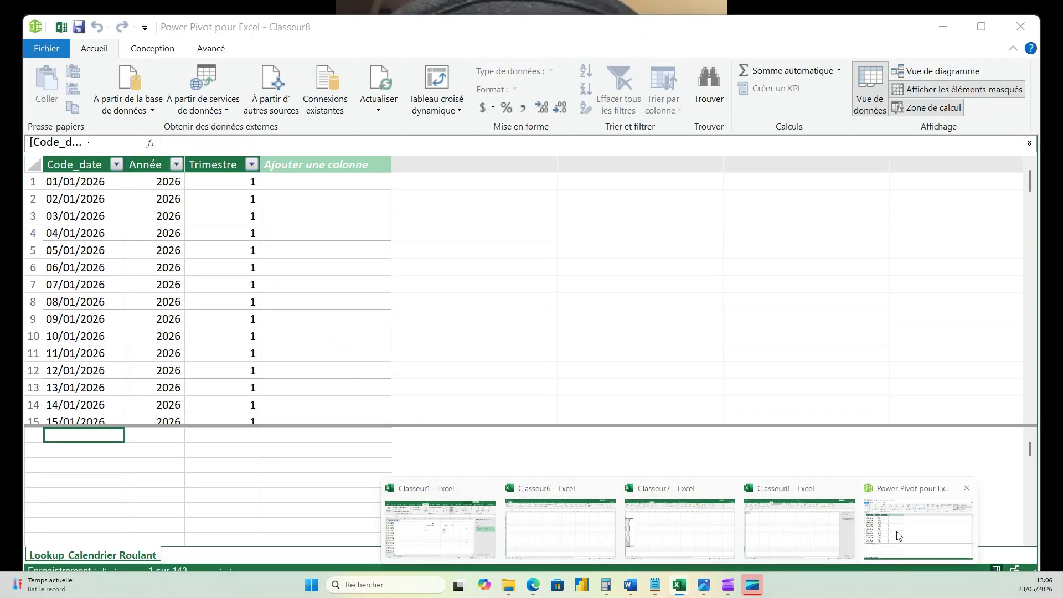
pyautogui.click(899, 536)
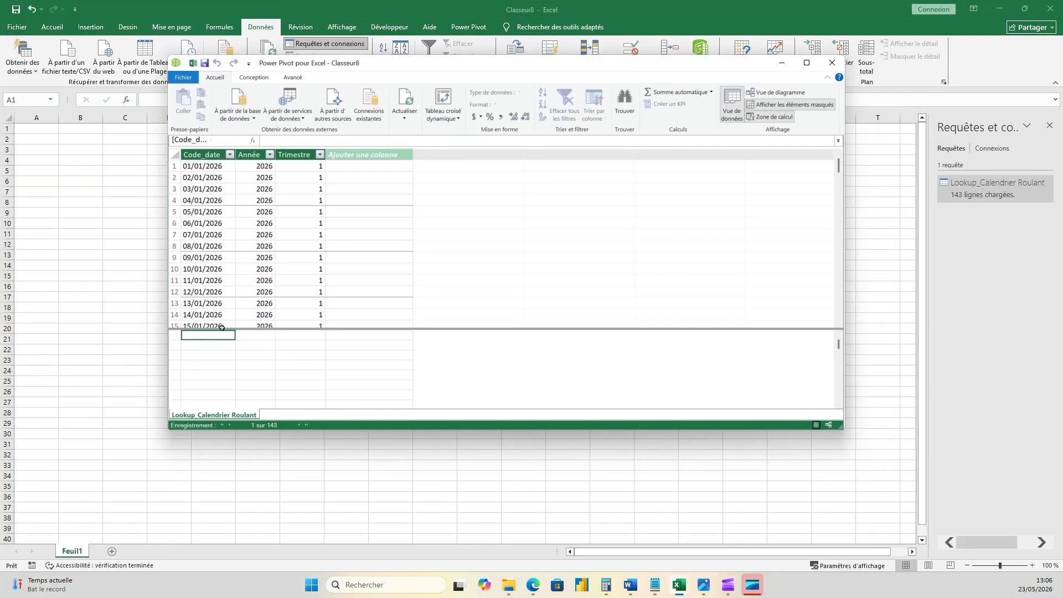
# - Compare the last Code_date row and its year and quarter with the system's current date, then close Power Pivot
pyautogui.click(214, 314)
pyautogui.hotkey('ctrl', 'shift', 'Down')
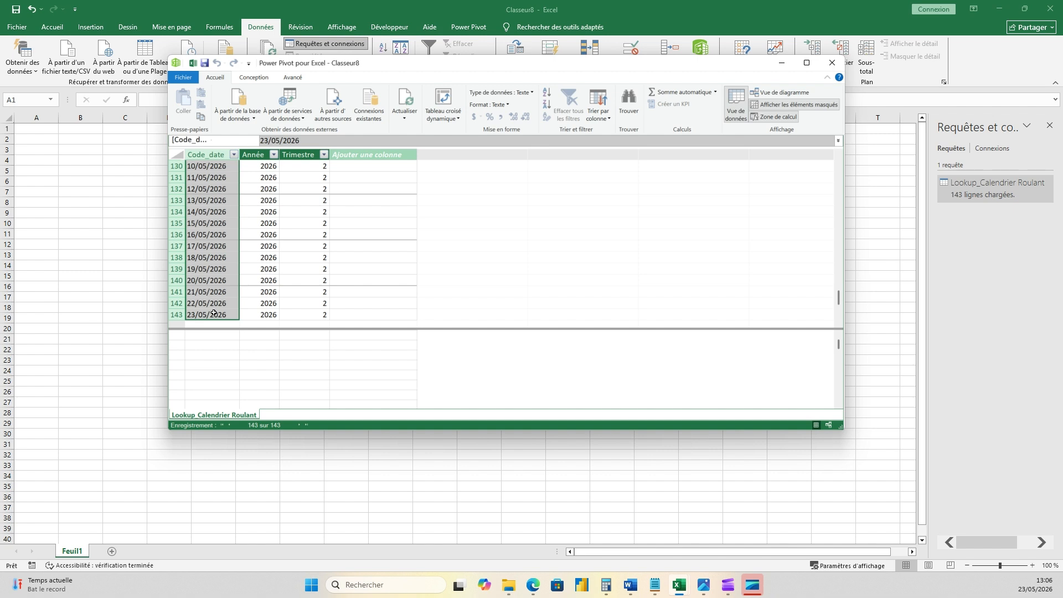
pyautogui.click(209, 314)
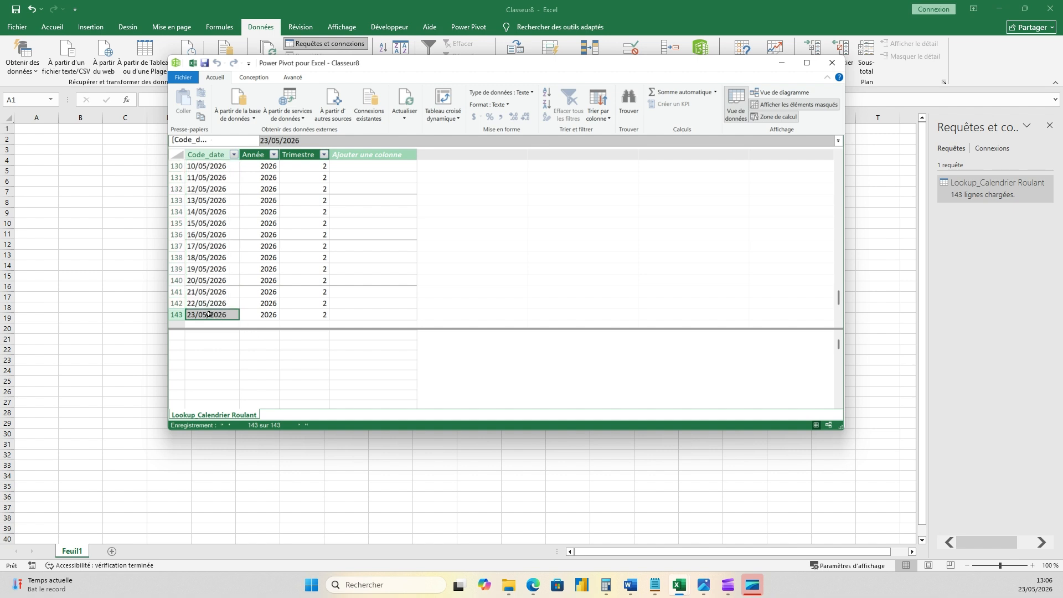
pyautogui.click(1032, 586)
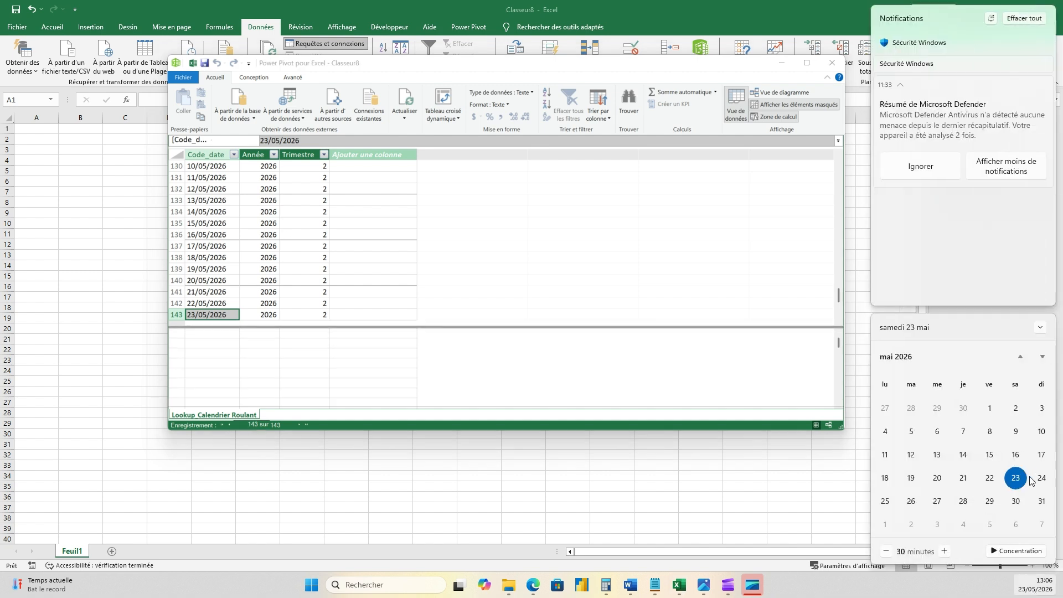
pyautogui.click(246, 313)
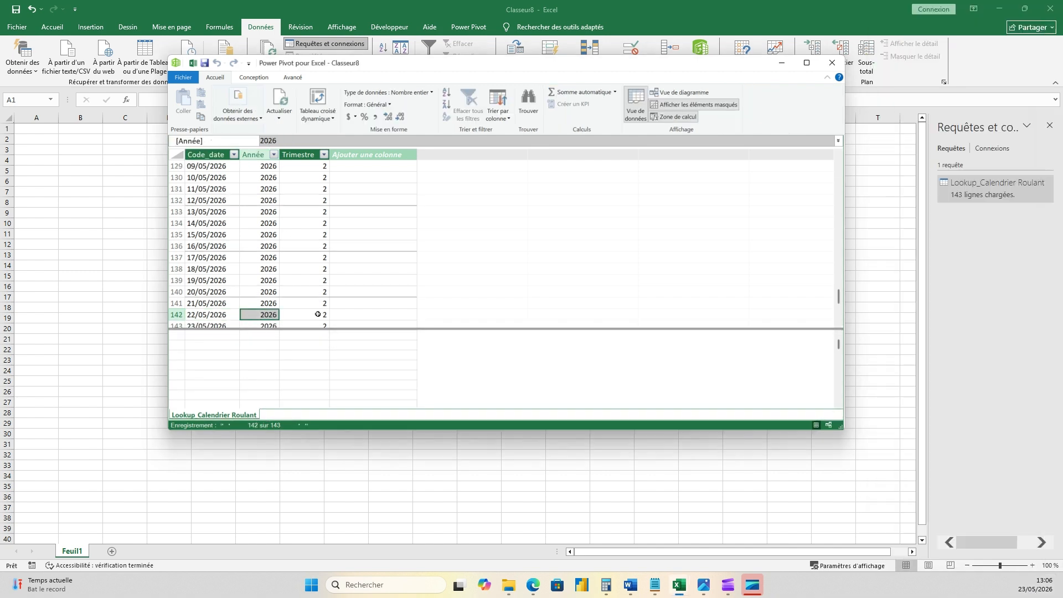
pyautogui.click(323, 315)
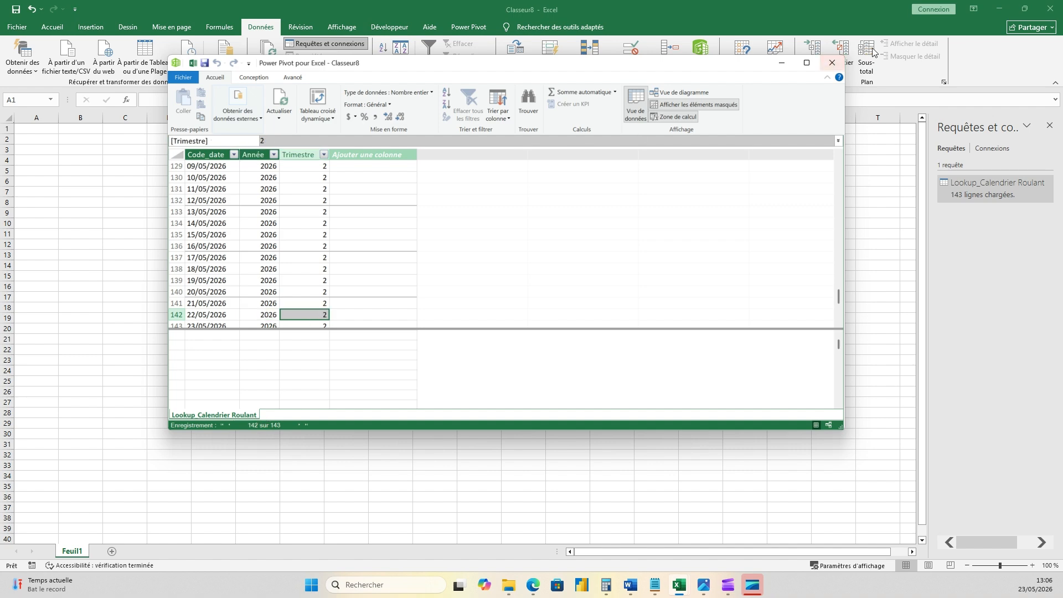
pyautogui.click(833, 63)
# - Insert a pivot table based on the data model at cell A7 of Feuil1
pyautogui.click(97, 243)
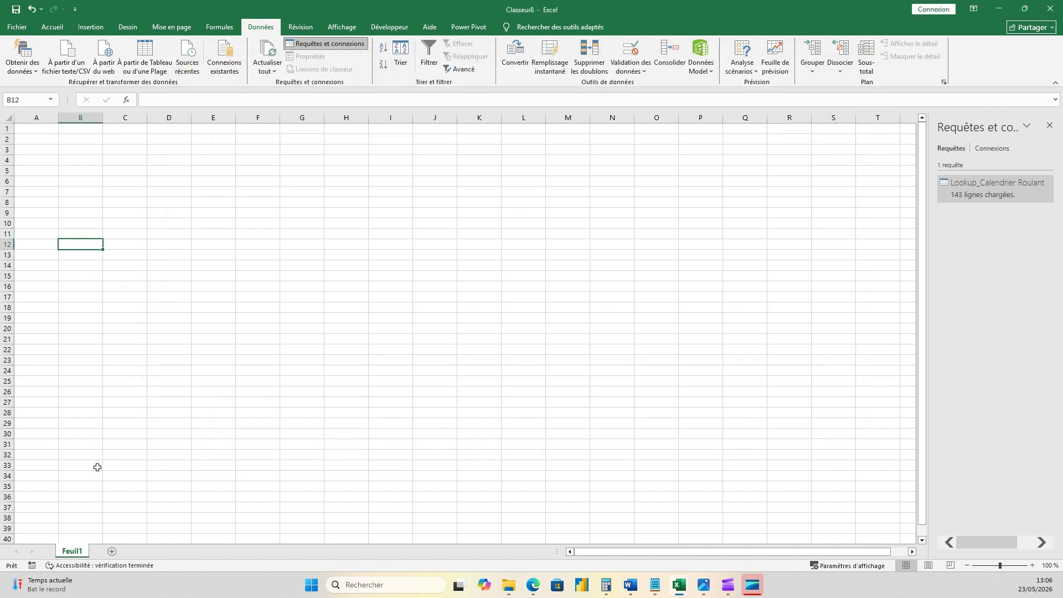
pyautogui.click(45, 192)
pyautogui.click(90, 27)
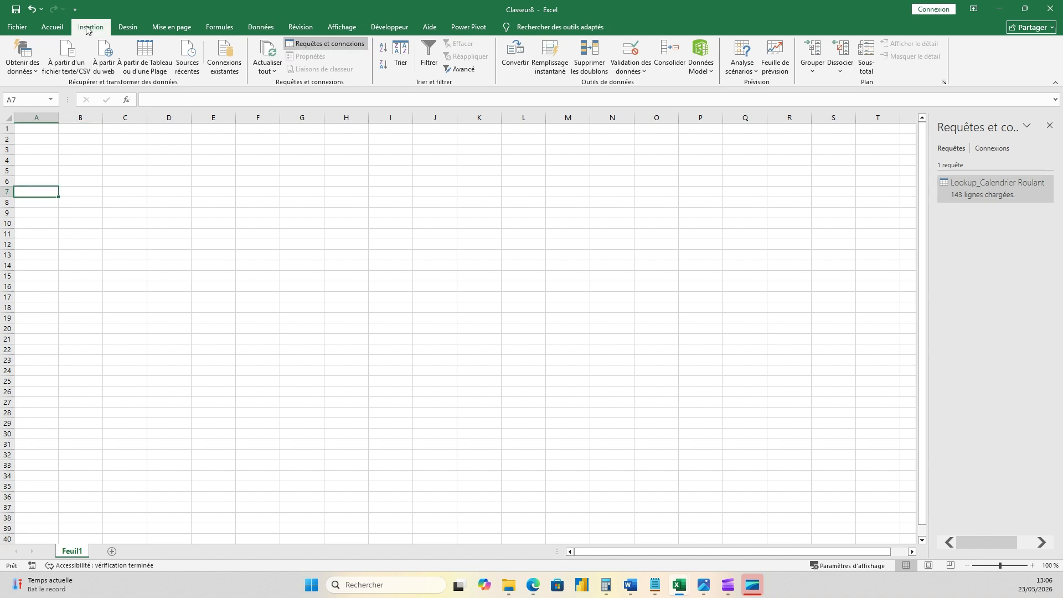
pyautogui.click(41, 70)
pyautogui.click(47, 107)
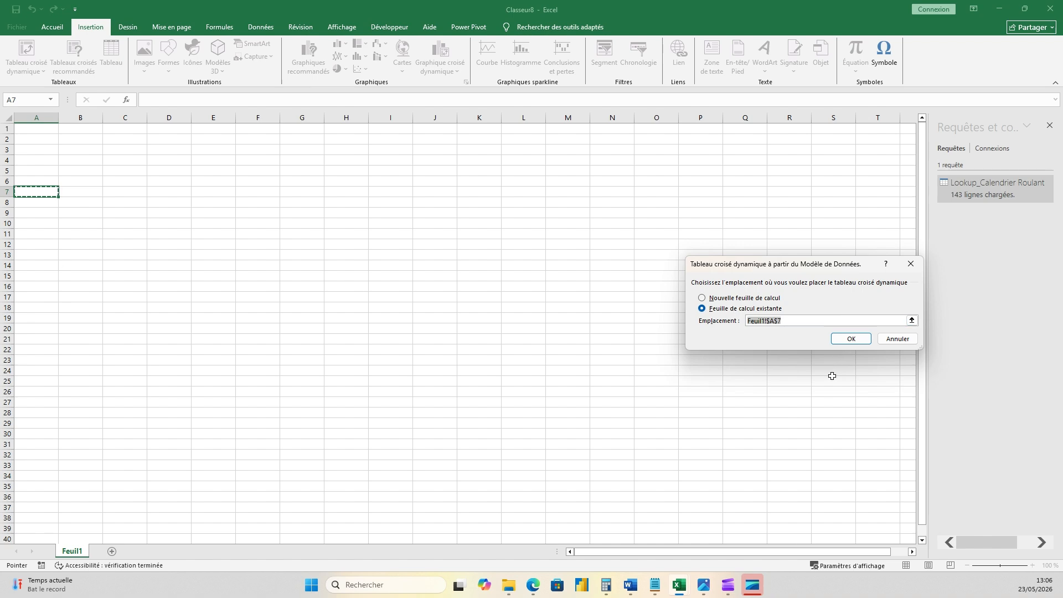
pyautogui.click(851, 339)
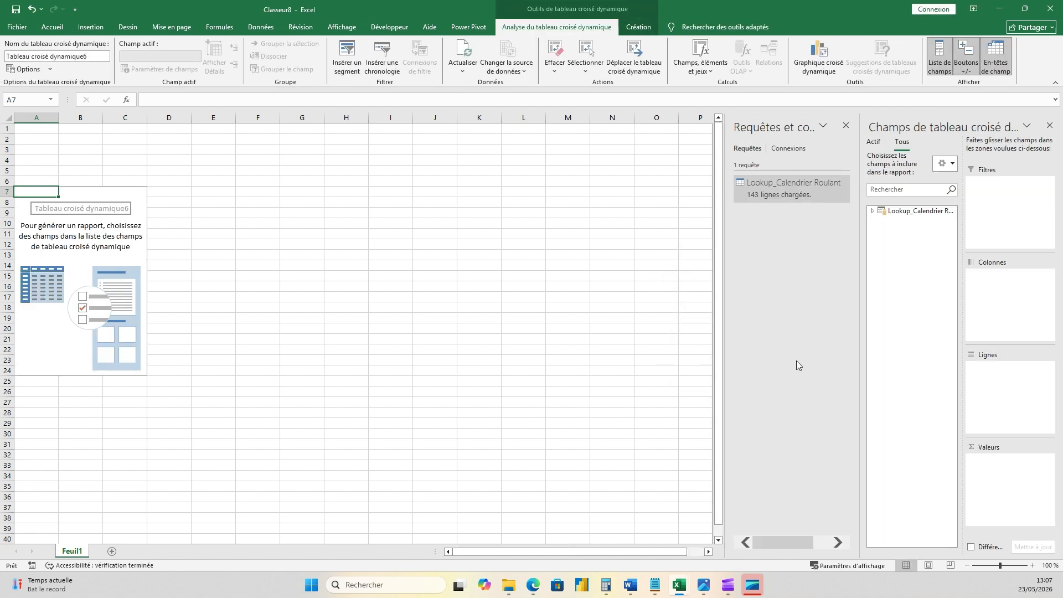
# - Hide the queries and connections list and add the Code_date field to the pivot table's rows
pyautogui.click(260, 26)
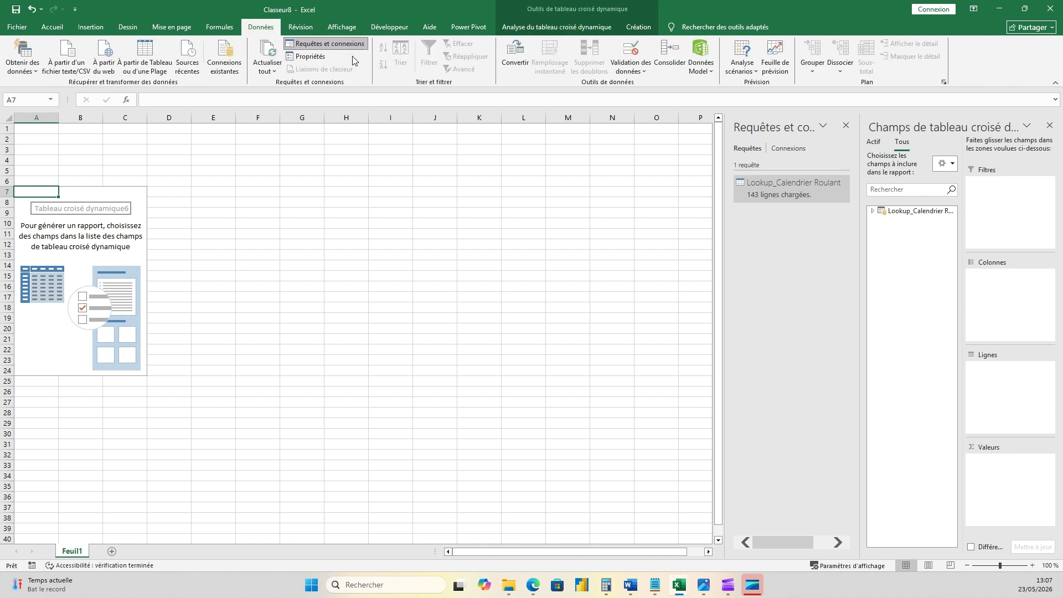
pyautogui.click(331, 44)
pyautogui.click(333, 44)
pyautogui.click(873, 211)
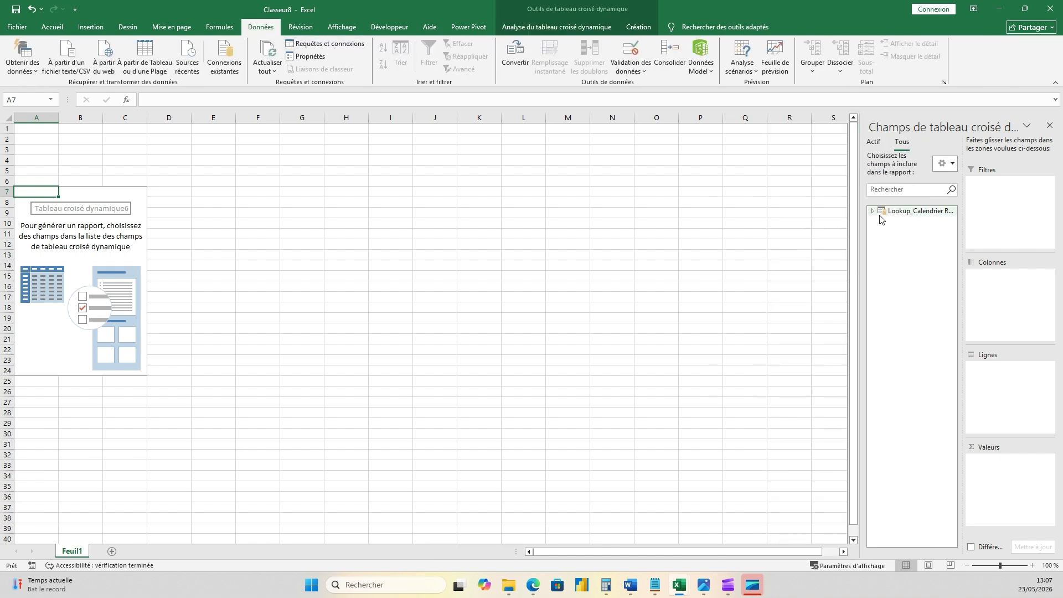
pyautogui.moveTo(894, 222); pyautogui.dragTo(1003, 389)
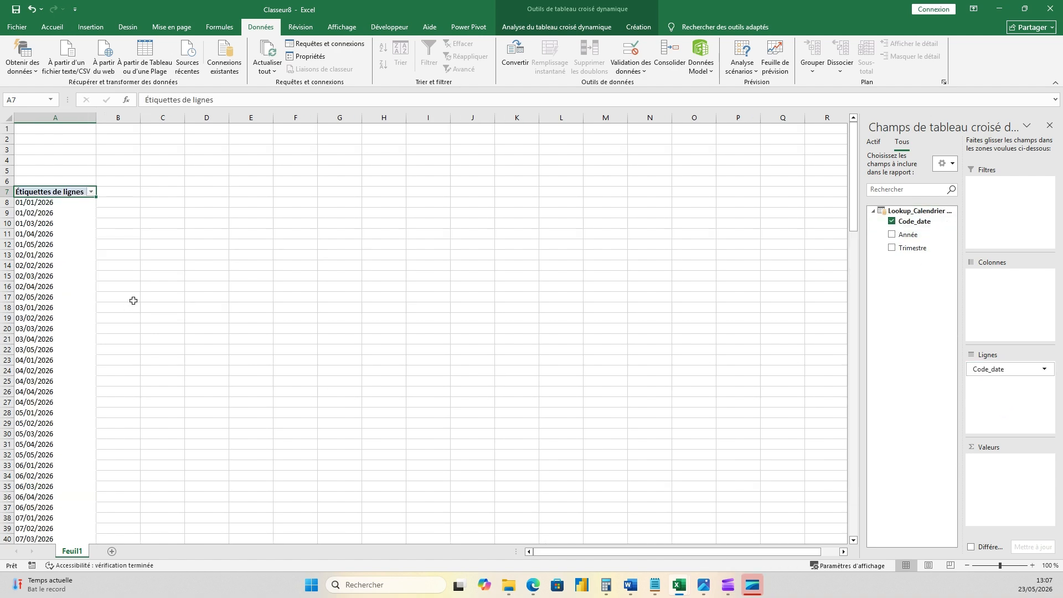
# - Examine the order of the dates in the pivot table's row labels from the first row to the grand total
pyautogui.scroll(-20, 133, 301)
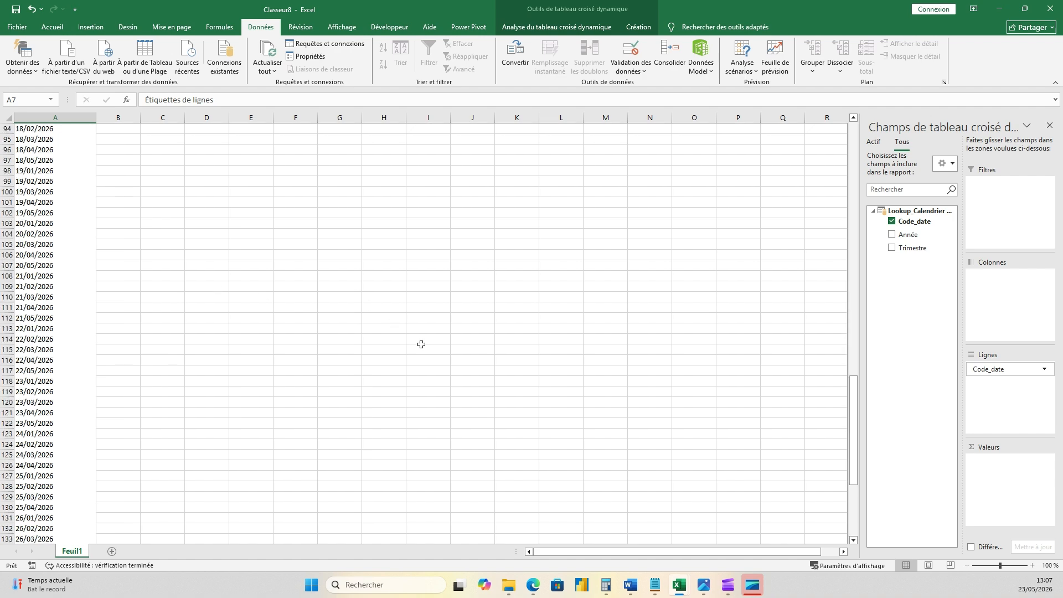
pyautogui.scroll(-15, 421, 344)
pyautogui.scroll(2, 84, 299)
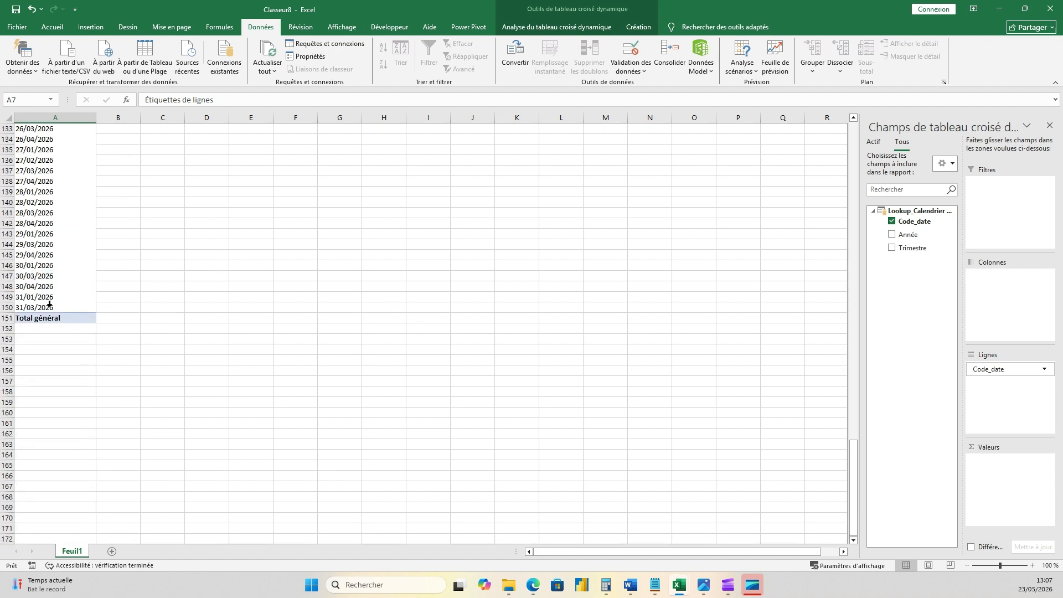
pyautogui.click(75, 308)
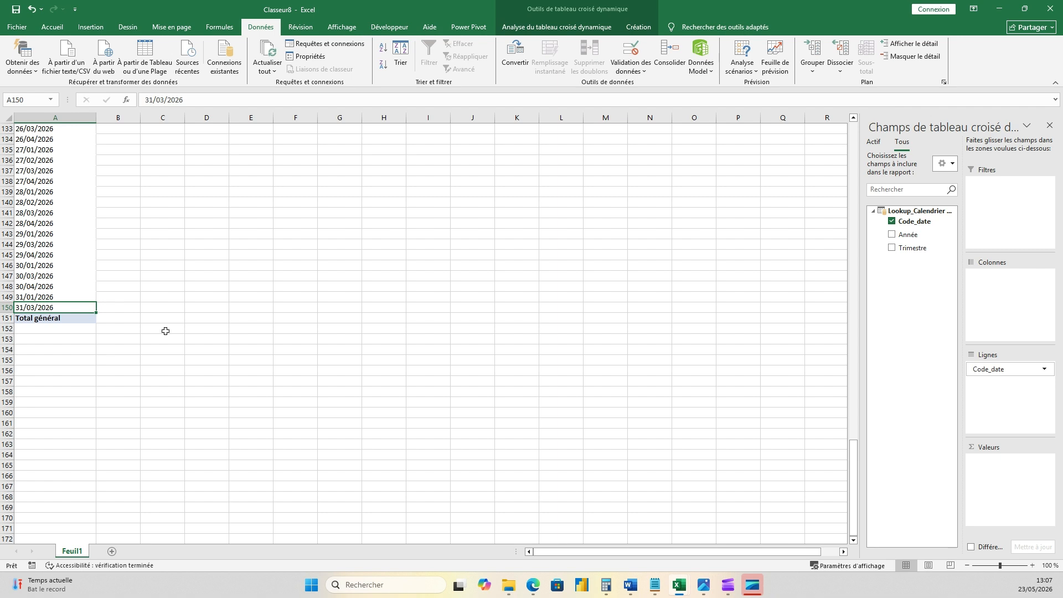
pyautogui.scroll(1, 165, 331)
pyautogui.scroll(5, 165, 331)
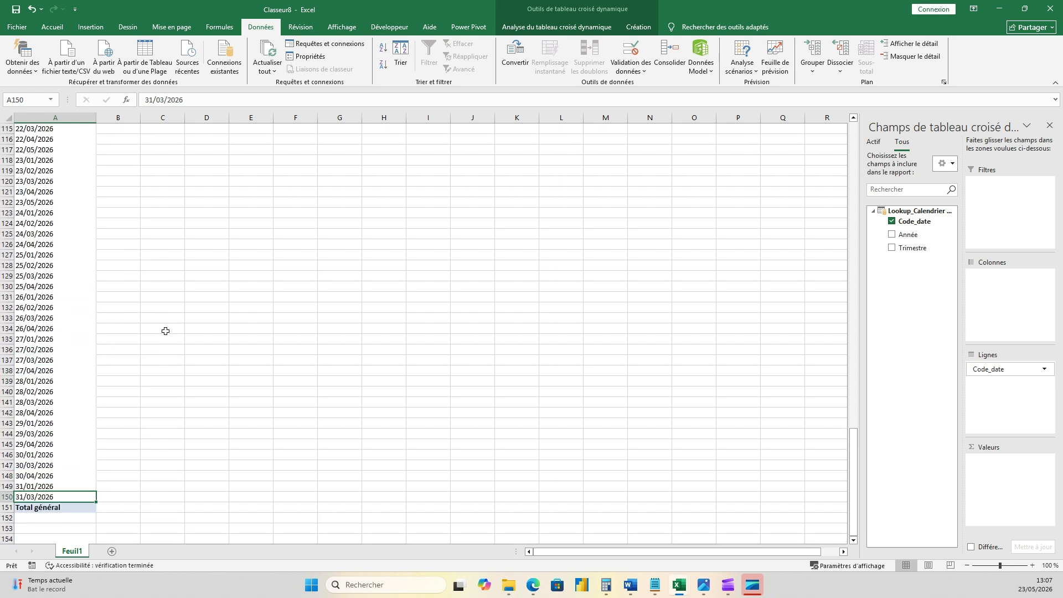
pyautogui.scroll(-5, 165, 331)
pyautogui.scroll(20, 165, 331)
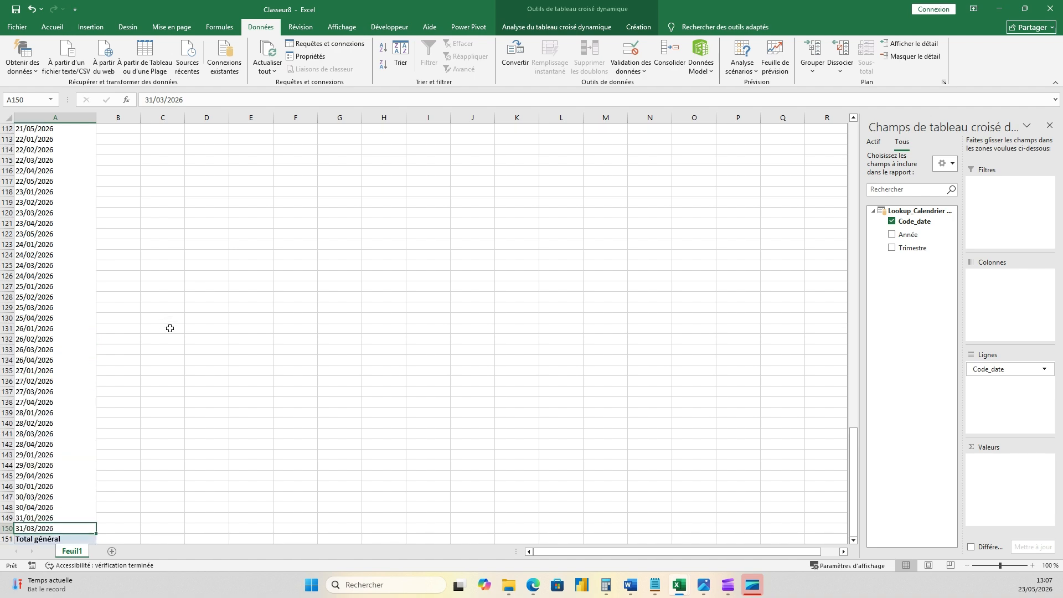
pyautogui.scroll(4, 170, 328)
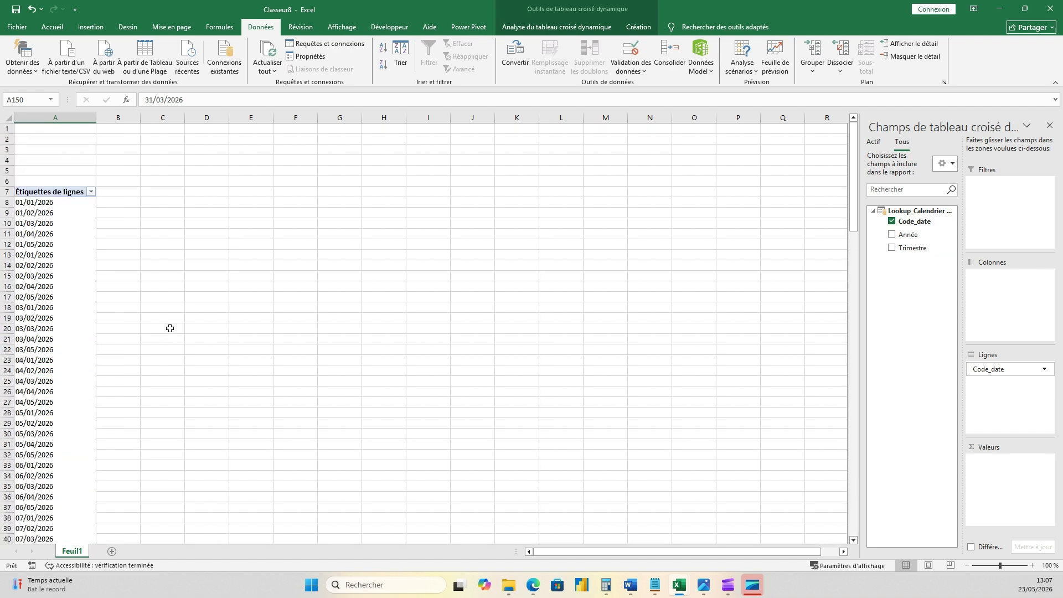
# - Sort the pivot table's row labels from A to Z and check the order of the dates
pyautogui.click(91, 192)
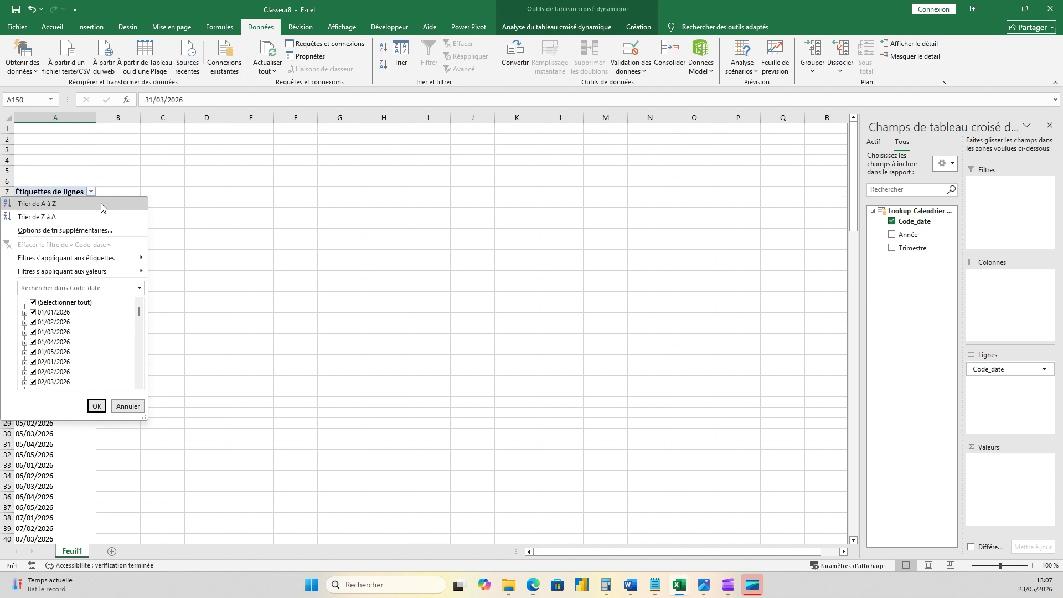
pyautogui.click(10, 206)
pyautogui.scroll(-20, 89, 247)
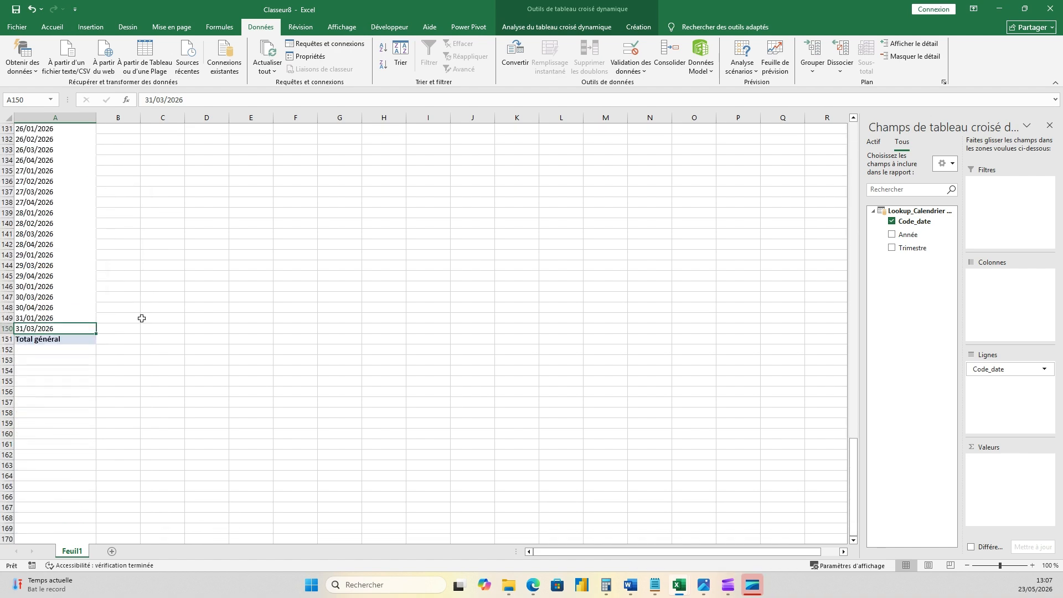
pyautogui.scroll(20, 62, 291)
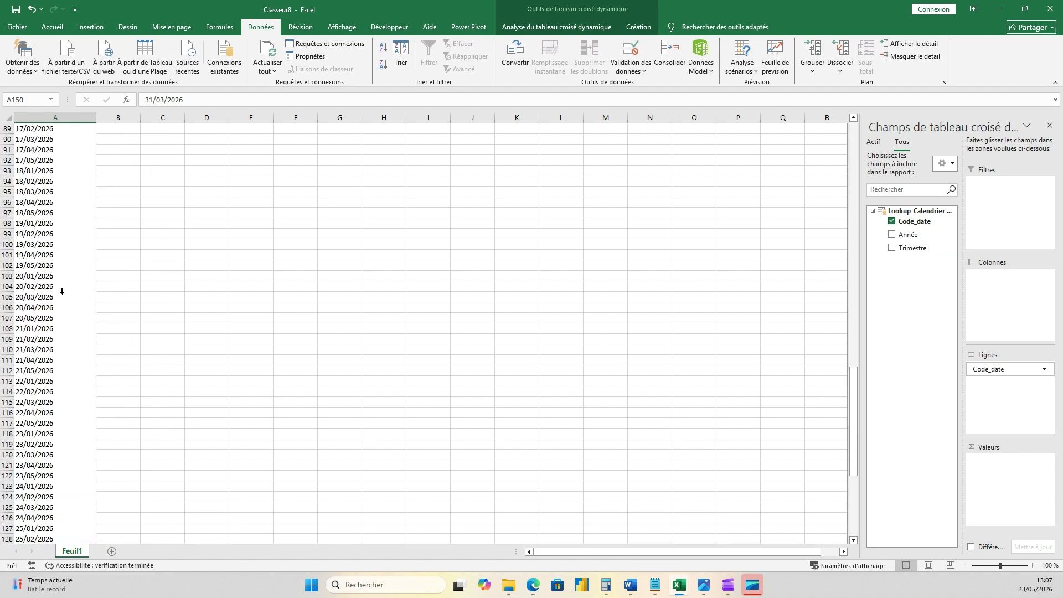
pyautogui.scroll(4, 62, 291)
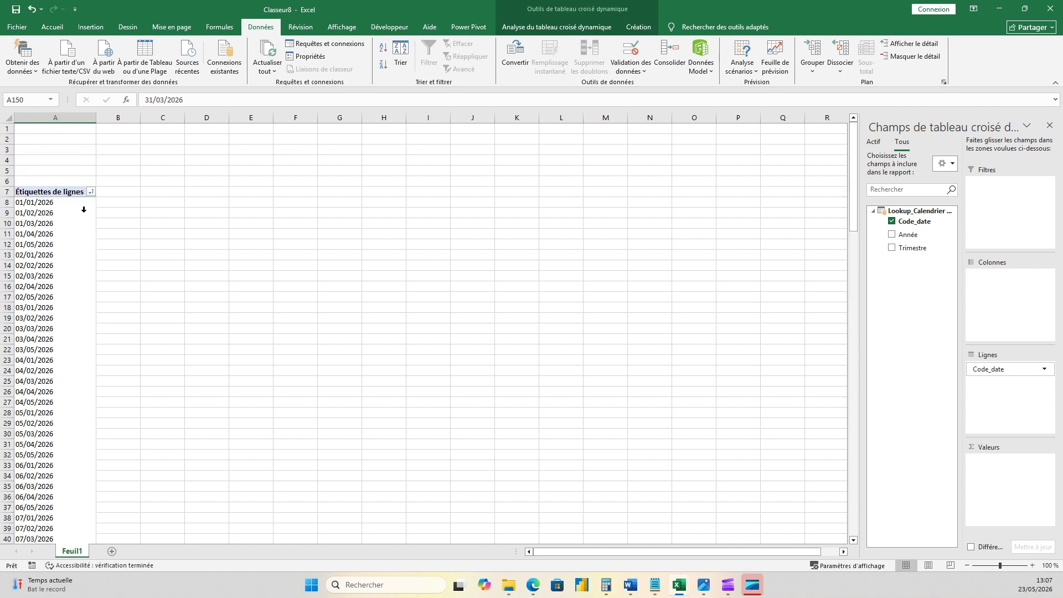
# - Sort the pivot table's row labels from Z to A and check the order of the dates
pyautogui.click(91, 192)
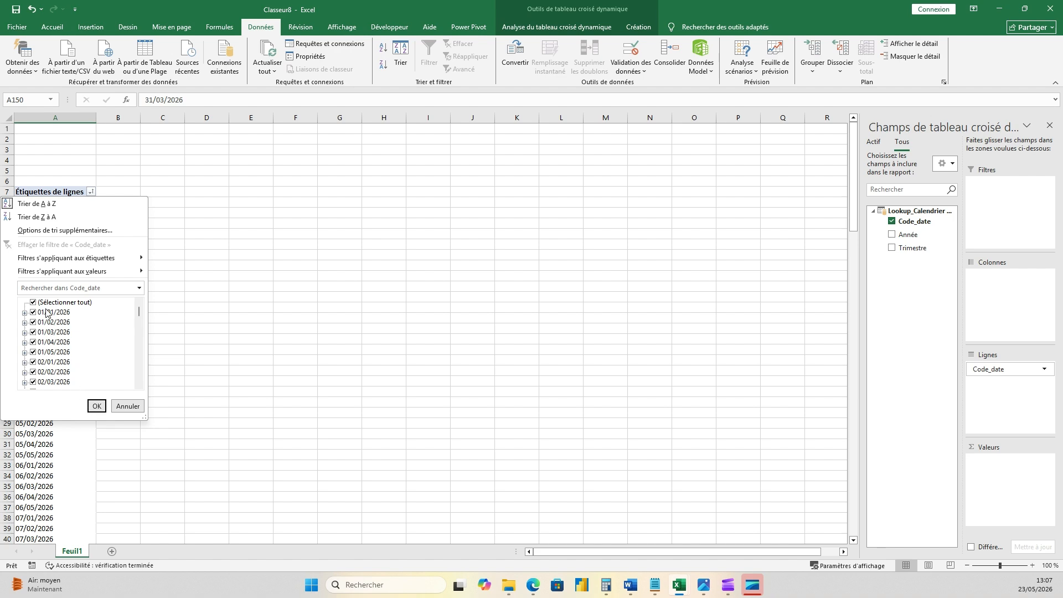
pyautogui.click(17, 217)
pyautogui.scroll(-20, 8, 225)
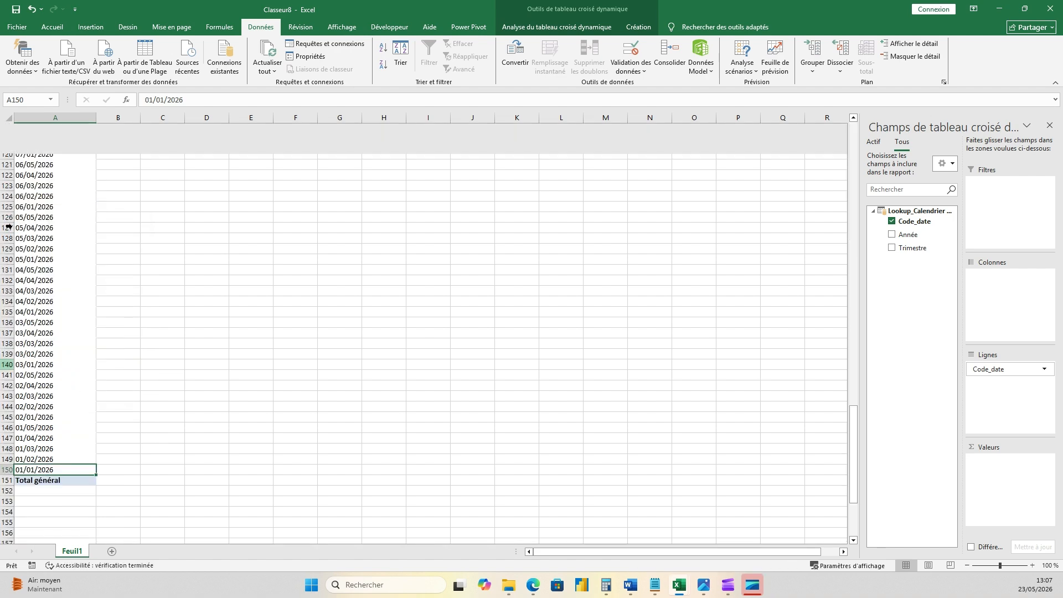
pyautogui.scroll(20, 33, 238)
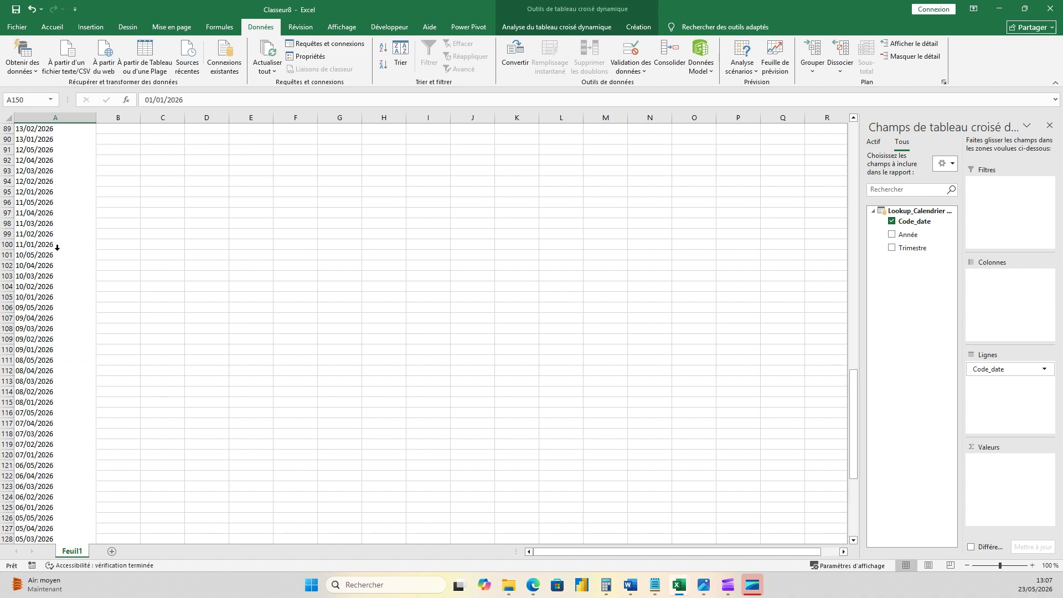
# - Show the queries and connections list and look at the Lookup_Calendrier Roulant query in the Power Query editor
pyautogui.scroll(11, 57, 248)
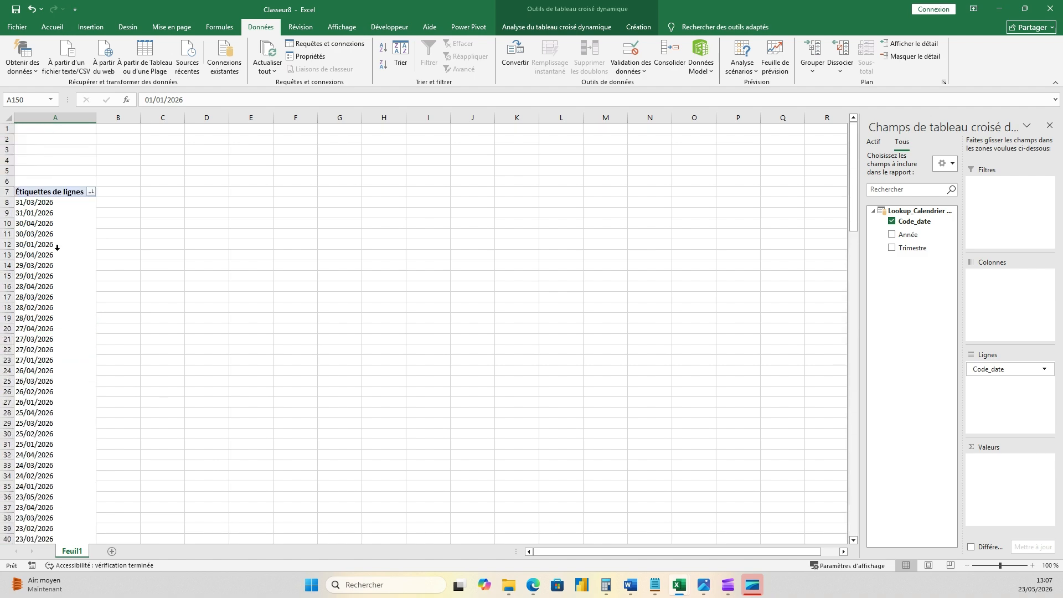
pyautogui.click(58, 203)
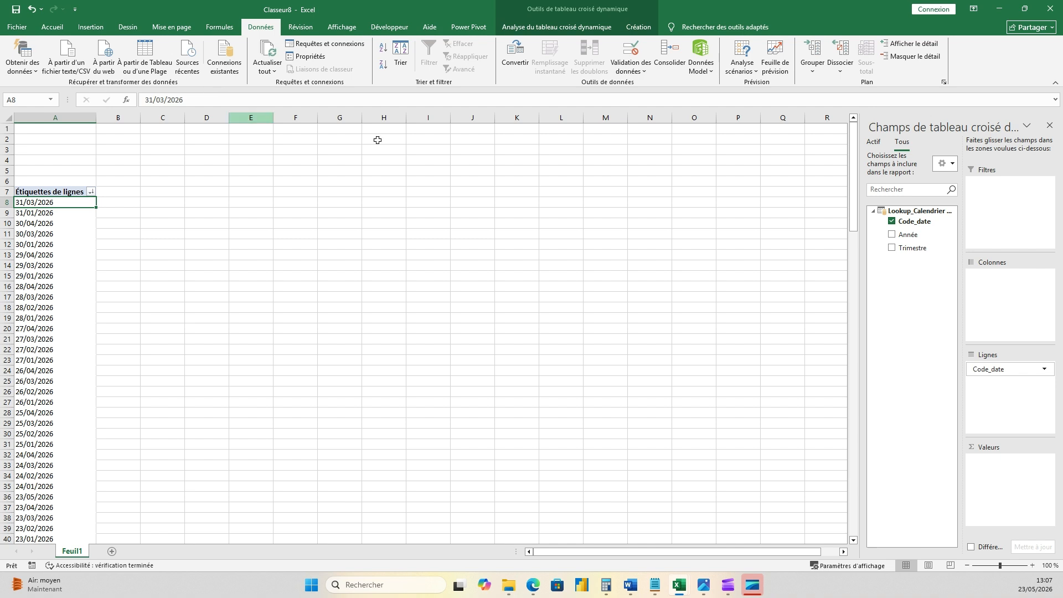
pyautogui.click(325, 44)
pyautogui.doubleClick(776, 198)
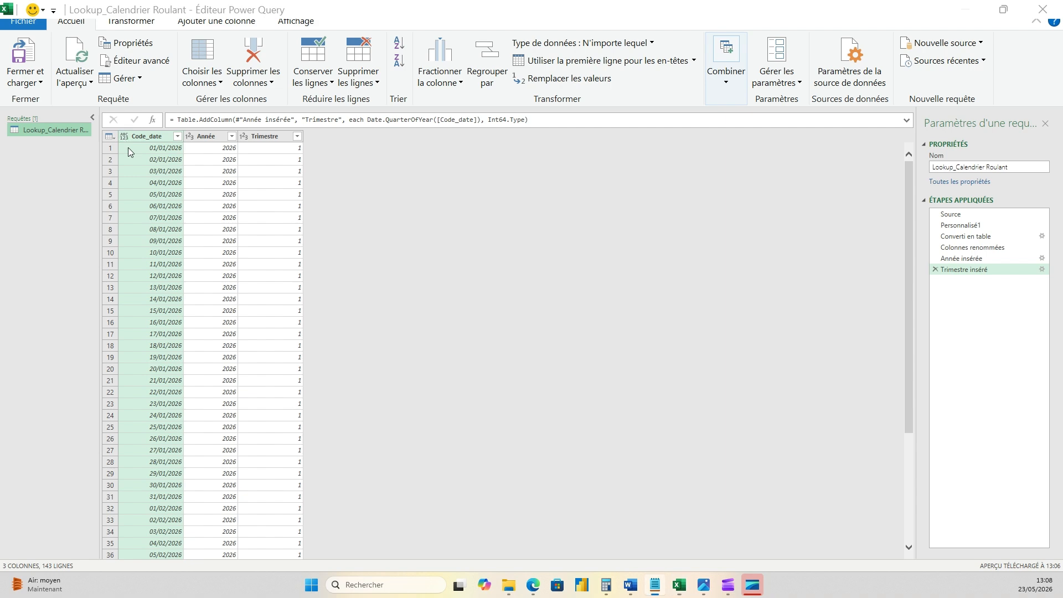
pyautogui.click(1004, 8)
pyautogui.click(1004, 8)
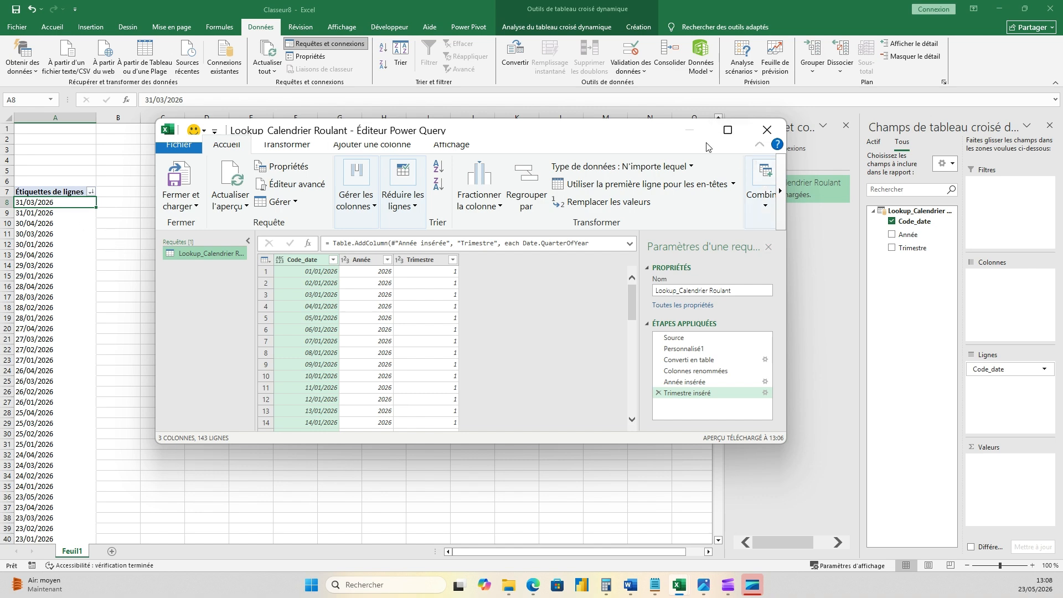
pyautogui.click(768, 132)
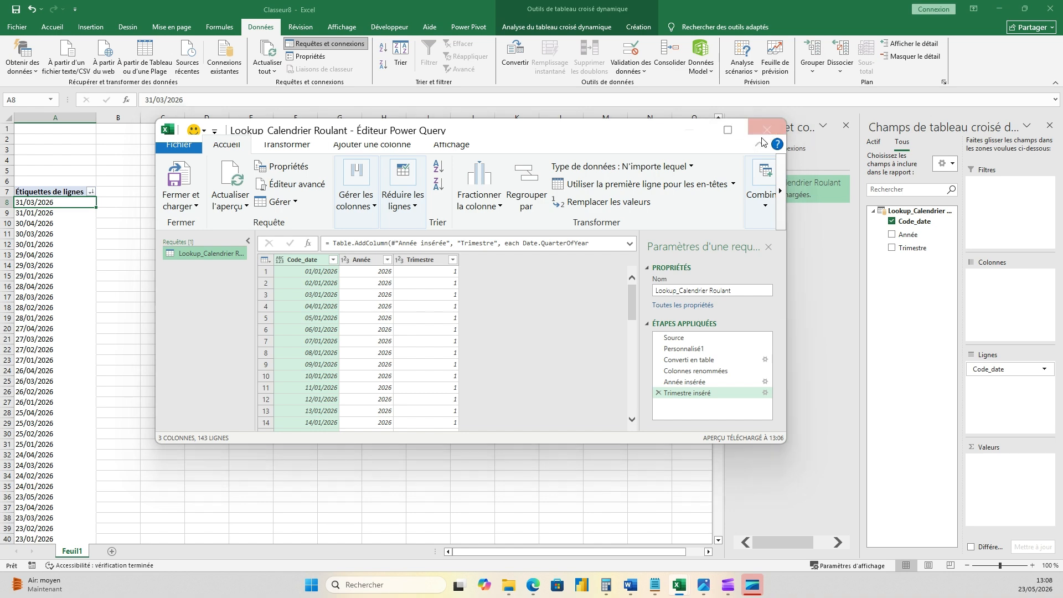
# - Examine the order of the dates down the pivot table's row labels
pyautogui.scroll(-5, 82, 304)
pyautogui.click(79, 302)
pyautogui.scroll(-7, 75, 301)
pyautogui.click(57, 298)
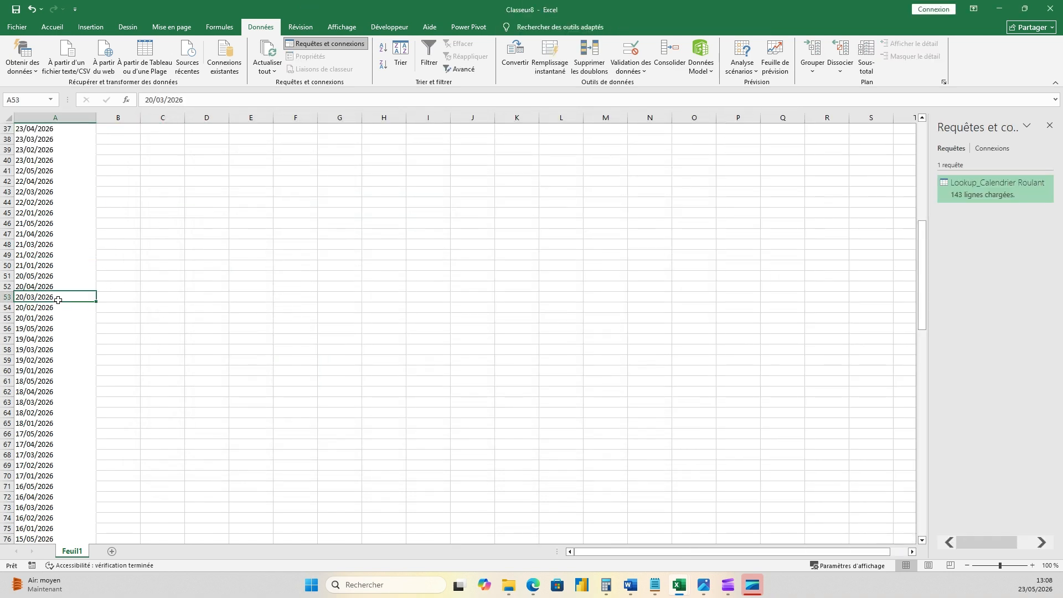
pyautogui.scroll(-13, 57, 298)
pyautogui.click(56, 293)
pyautogui.scroll(14, 56, 291)
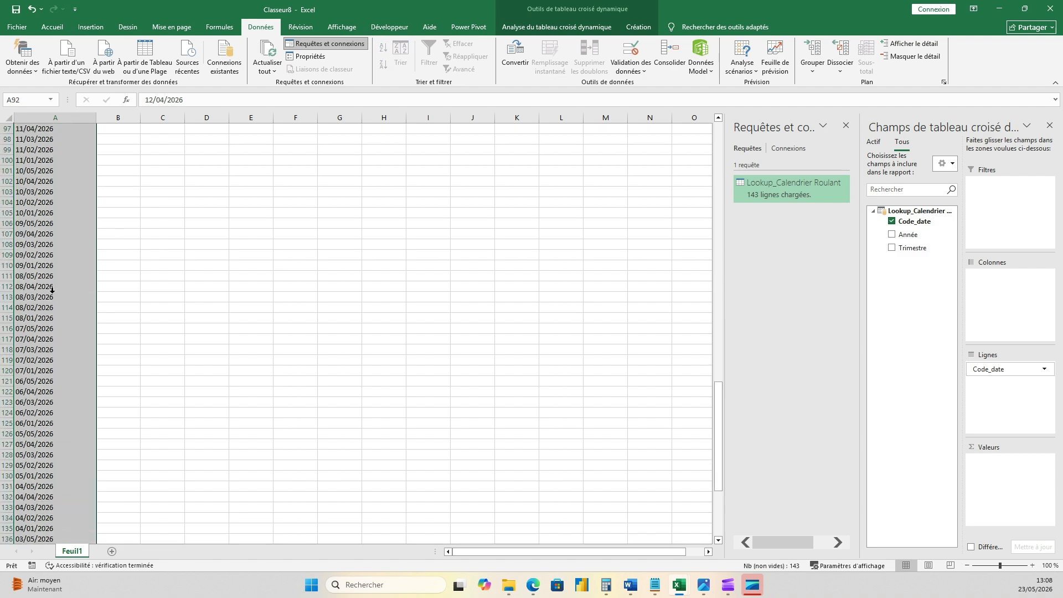
pyautogui.scroll(6, 56, 290)
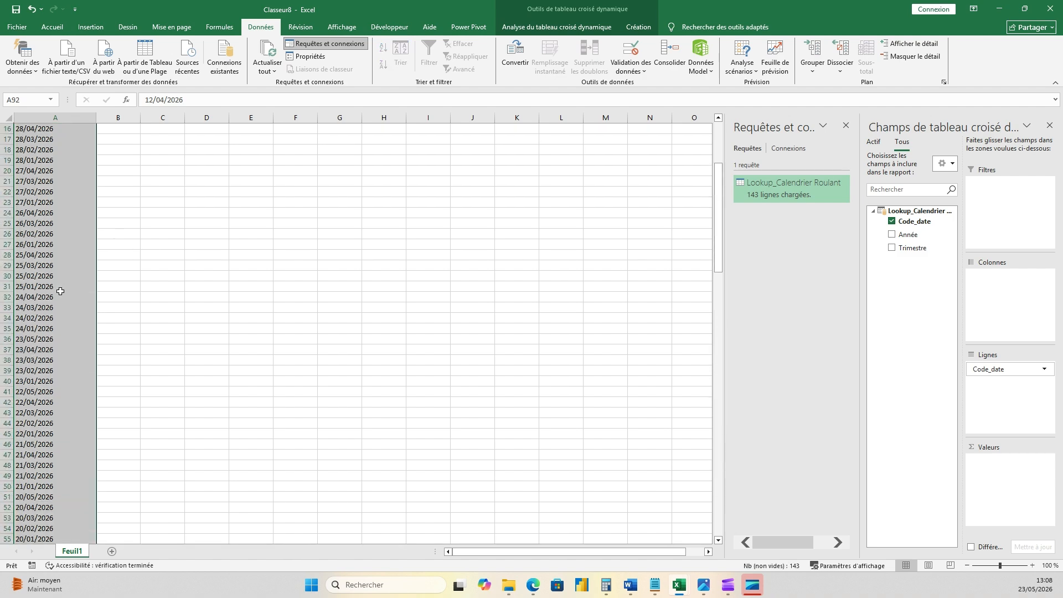
pyautogui.click(60, 343)
pyautogui.scroll(-7, 60, 343)
pyautogui.scroll(-14, 60, 343)
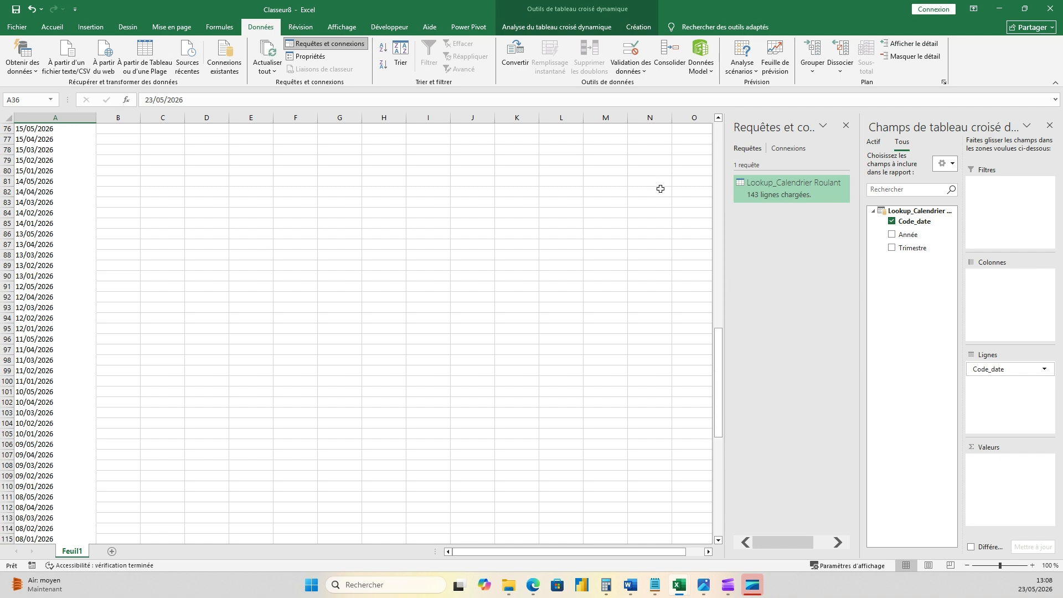
pyautogui.moveTo(721, 352); pyautogui.dragTo(769, 202)
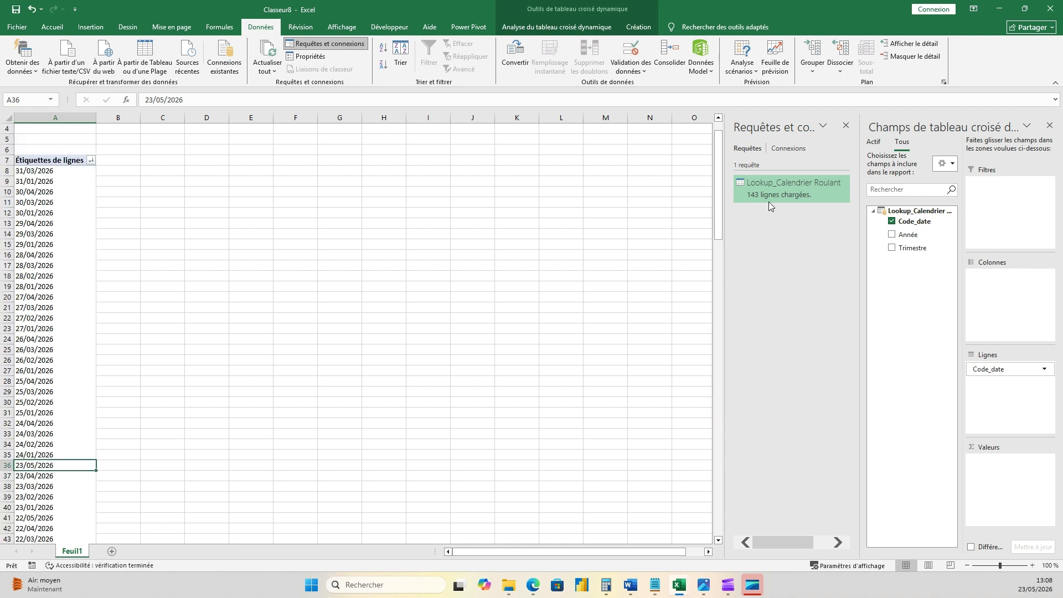
# - Set the Code_date column of the Lookup_Calendrier Roulant query to the Date type, and close and load the query
pyautogui.doubleClick(765, 194)
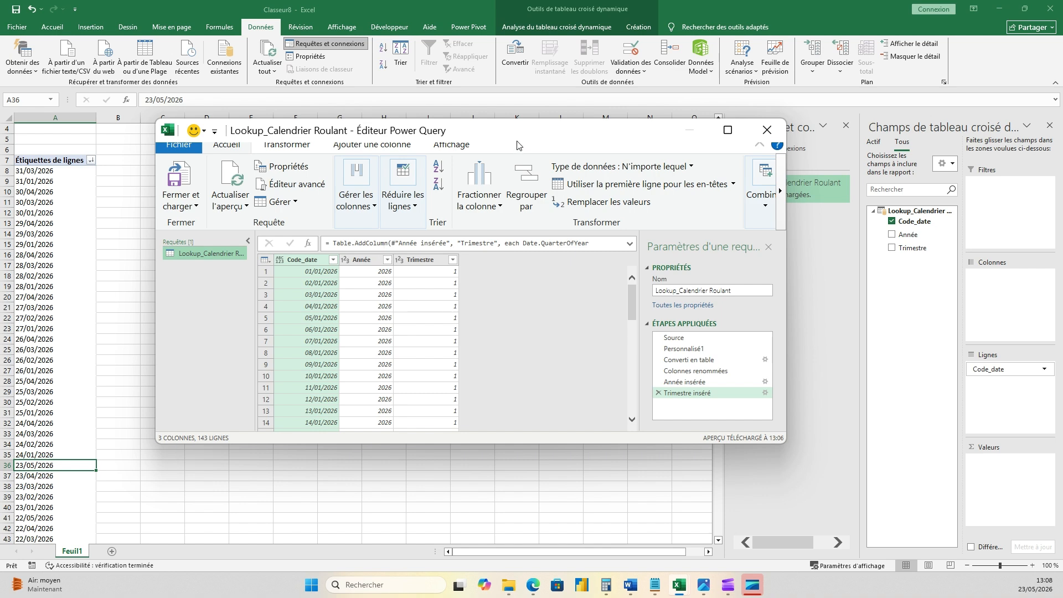
pyautogui.moveTo(517, 145); pyautogui.dragTo(490, 109)
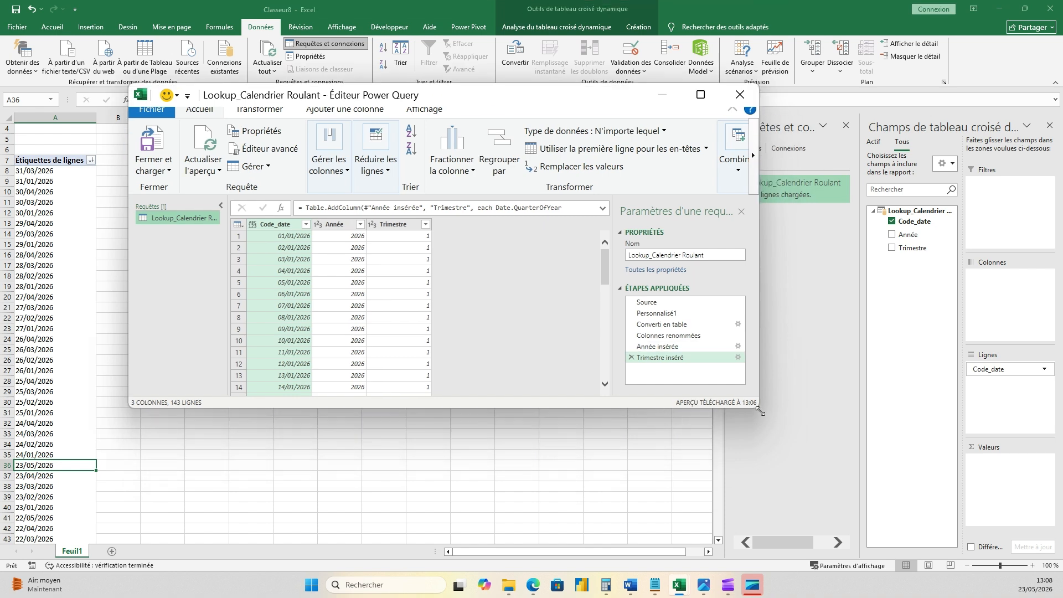
pyautogui.moveTo(757, 410); pyautogui.dragTo(778, 477)
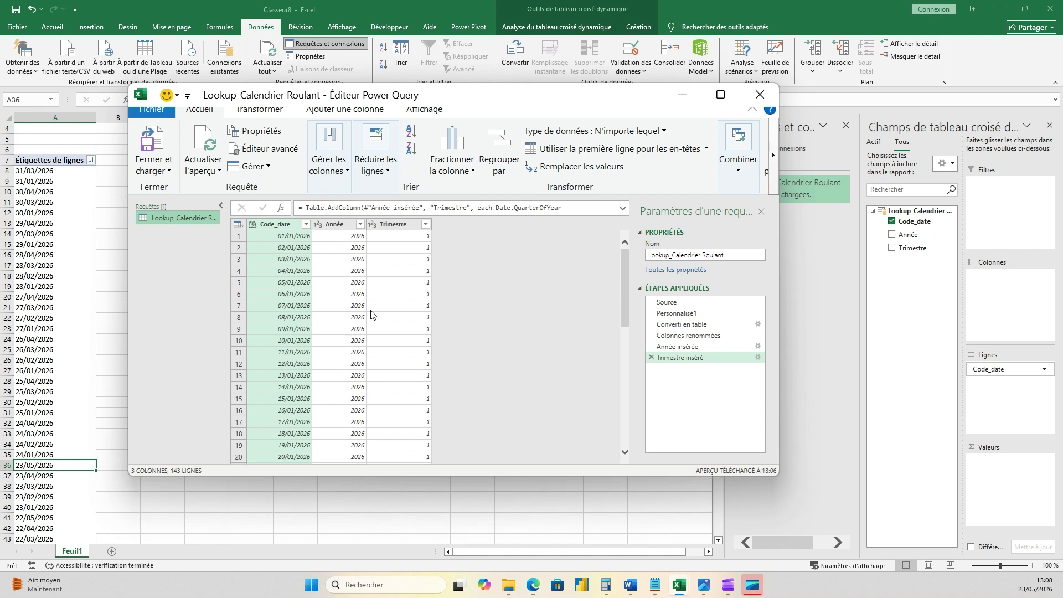
pyautogui.click(254, 224)
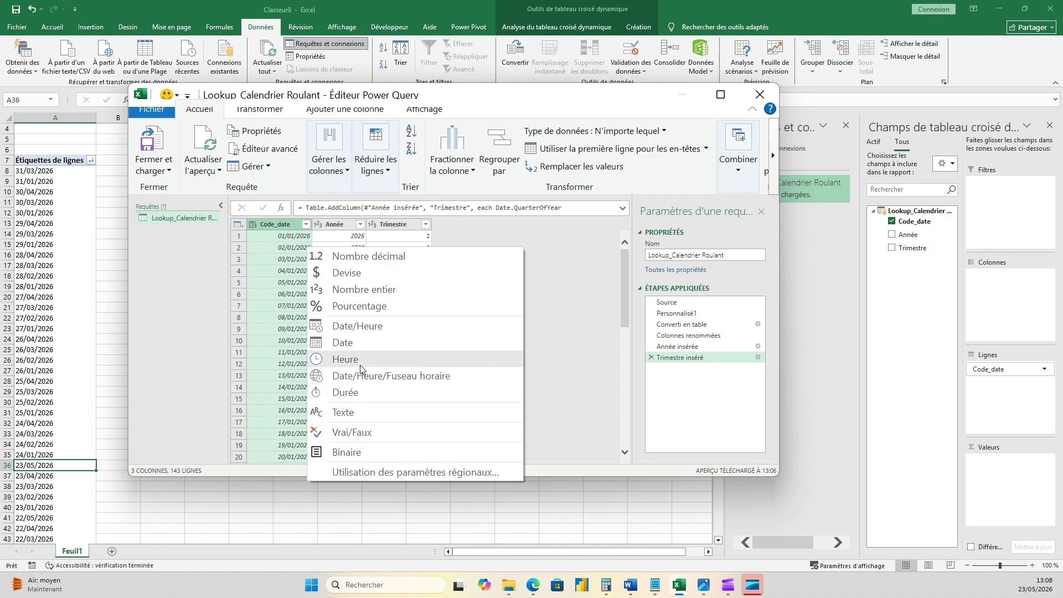
pyautogui.click(347, 349)
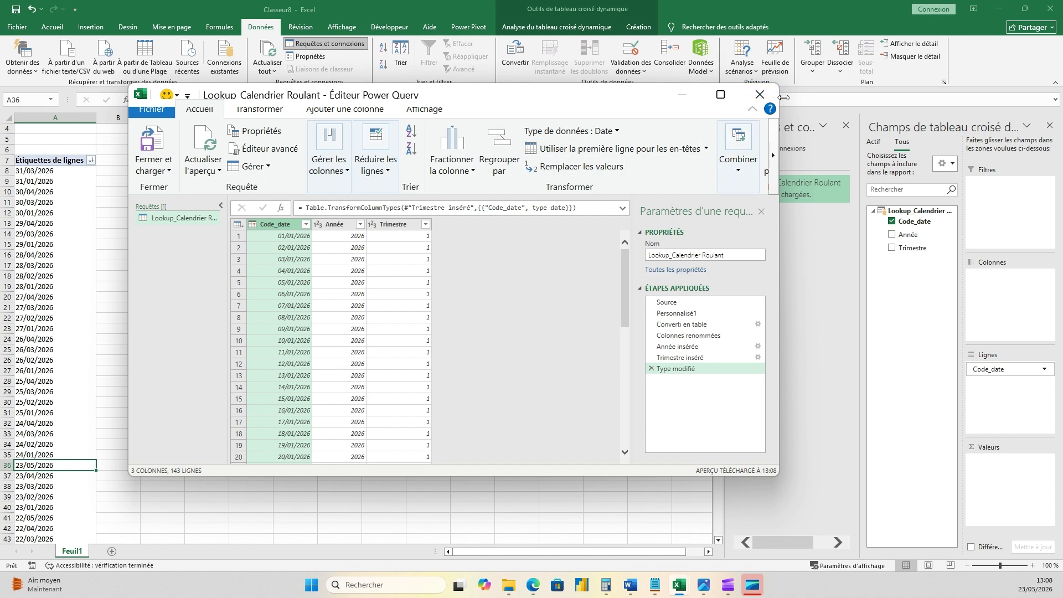
pyautogui.click(154, 141)
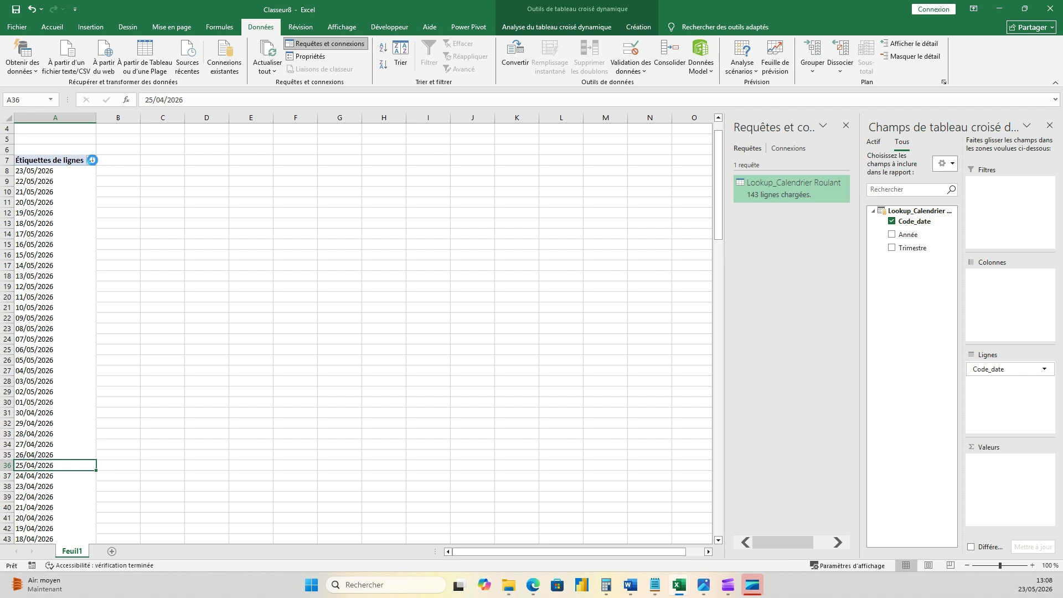
# - Sort the pivot table's date row labels from oldest to newest
pyautogui.click(91, 161)
pyautogui.click(9, 172)
pyautogui.click(55, 414)
# - Check the sorted dates from the first to the last row label and compare the last one with the system calendar
pyautogui.click(55, 172)
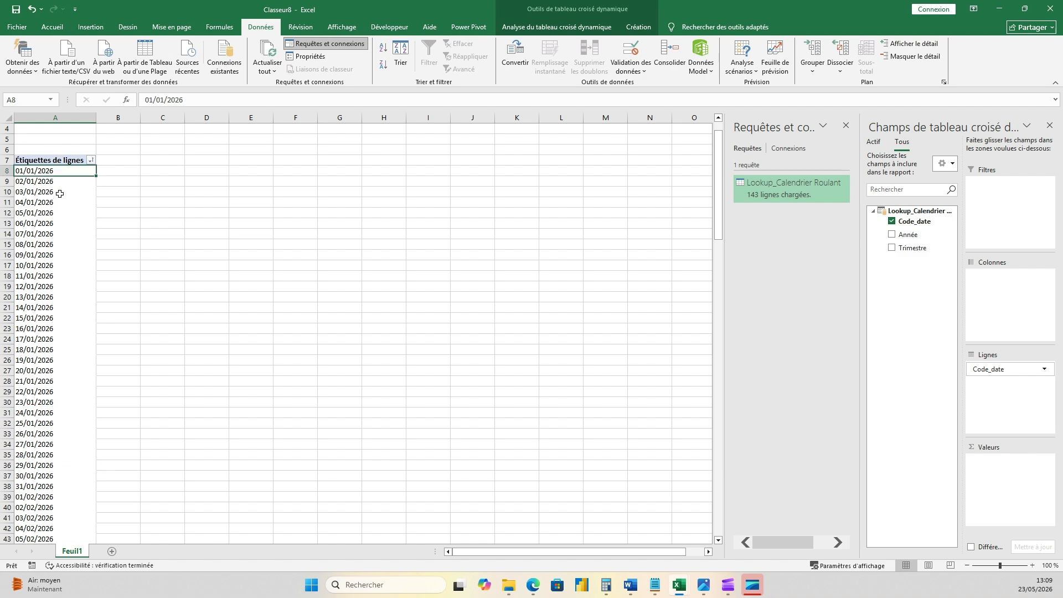
pyautogui.hotkey('ctrl', 'shift', 'Down')
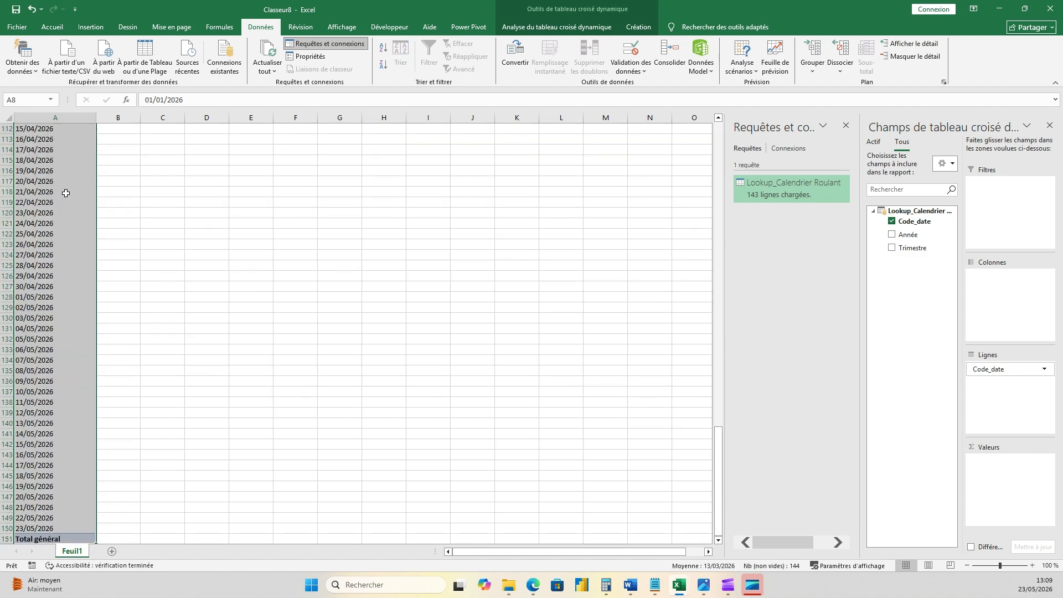
pyautogui.scroll(-5, 100, 387)
pyautogui.click(66, 374)
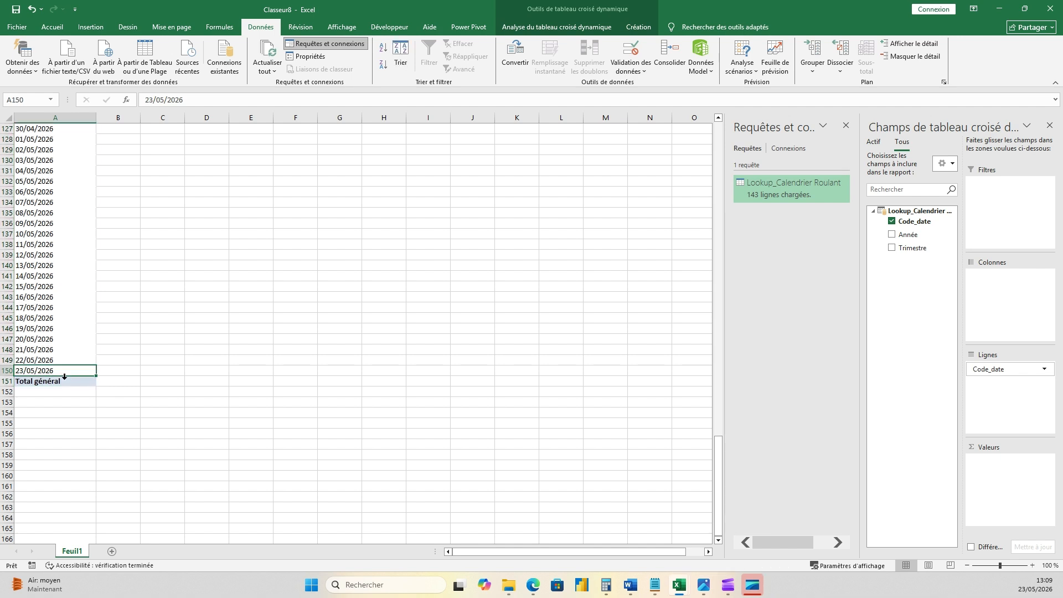
pyautogui.click(1025, 590)
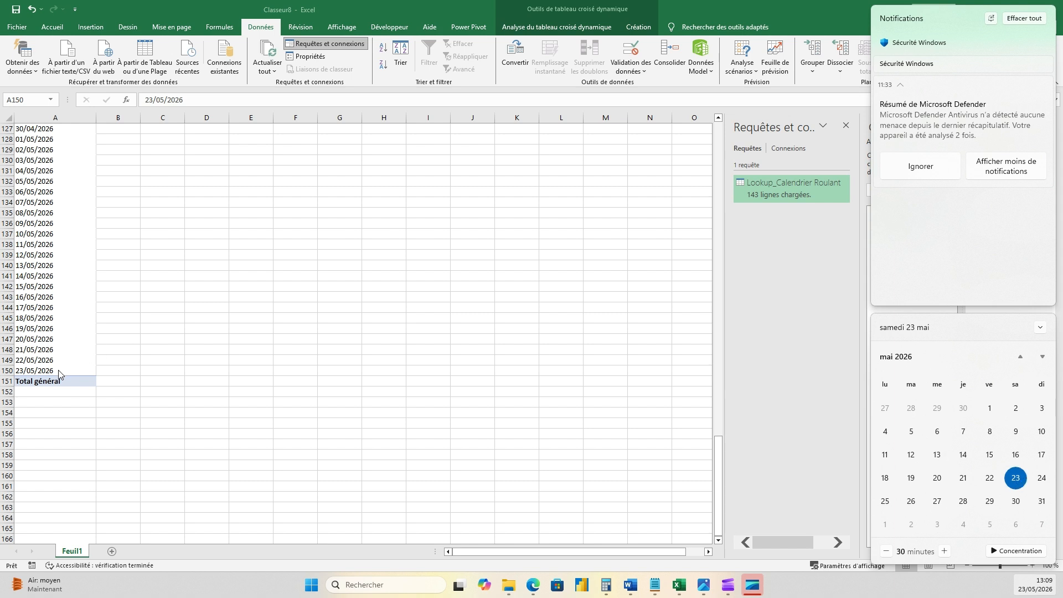
pyautogui.click(130, 255)
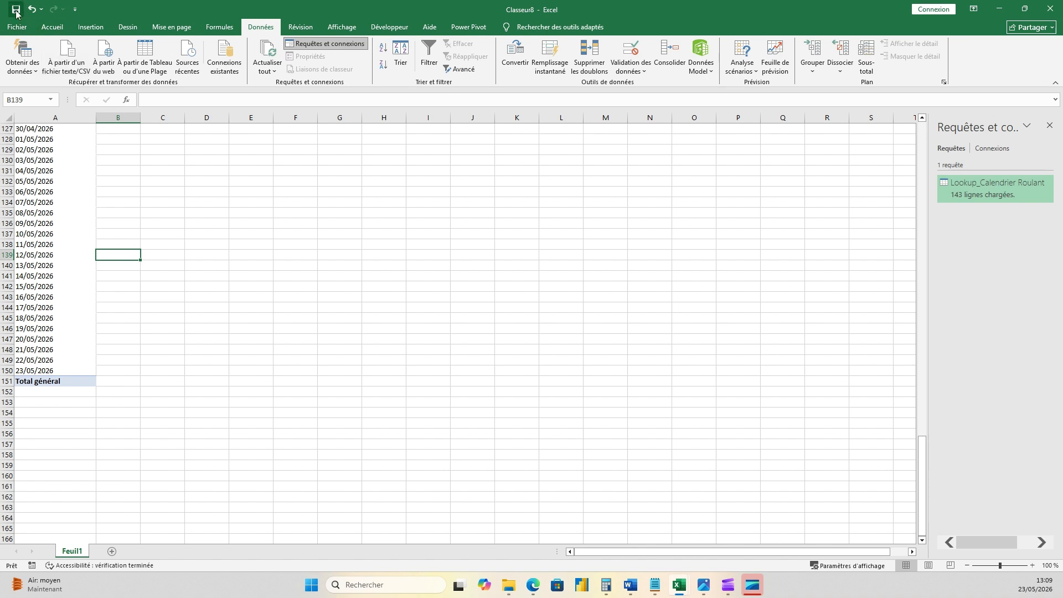
pyautogui.click(16, 10)
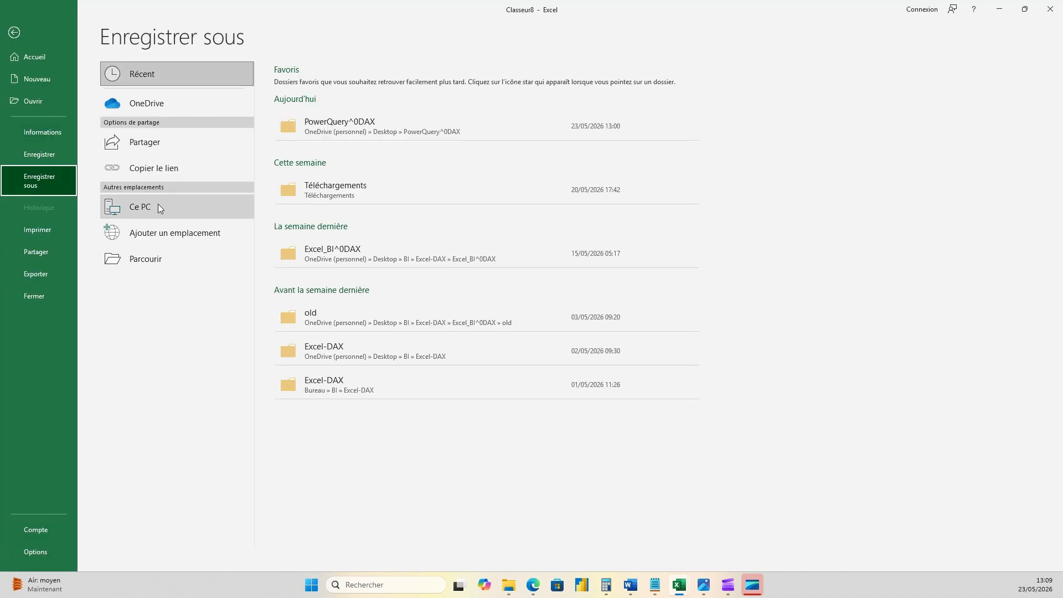
pyautogui.press('Escape')
pyautogui.click(244, 204)
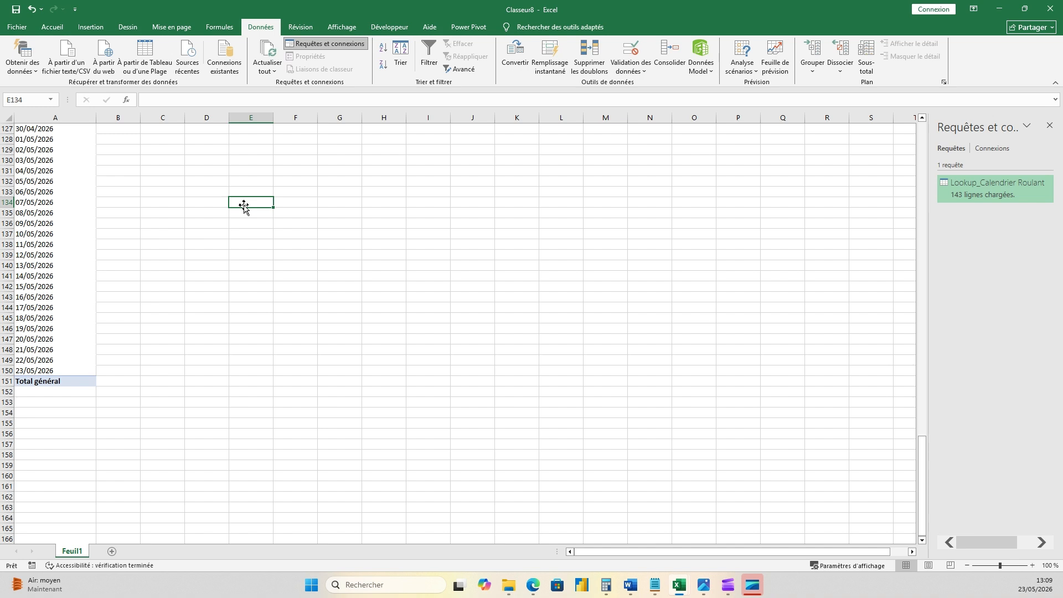
# - Paste the formula text =#date(2026,1,1) from the other window into cell E124 and fit column E to its content
pyautogui.scroll(3, 247, 233)
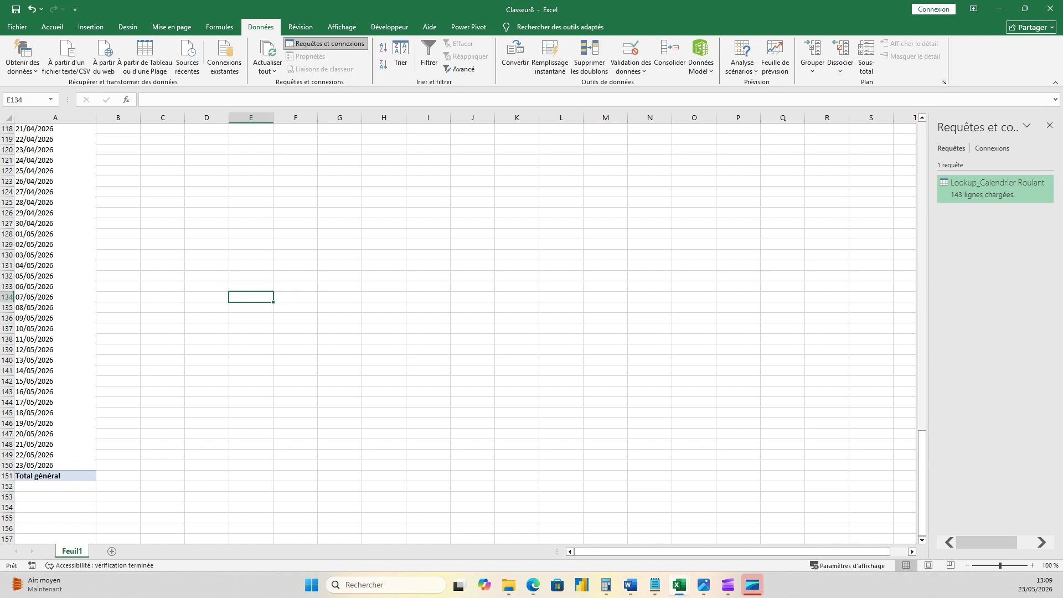
pyautogui.hotkey('alt', 'Tab')
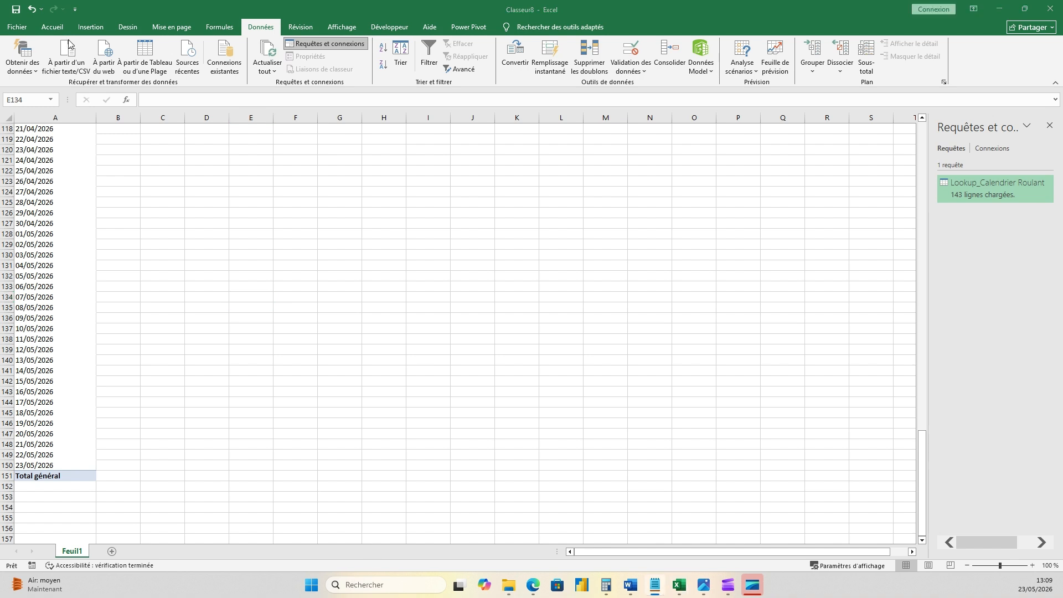
pyautogui.click(260, 192)
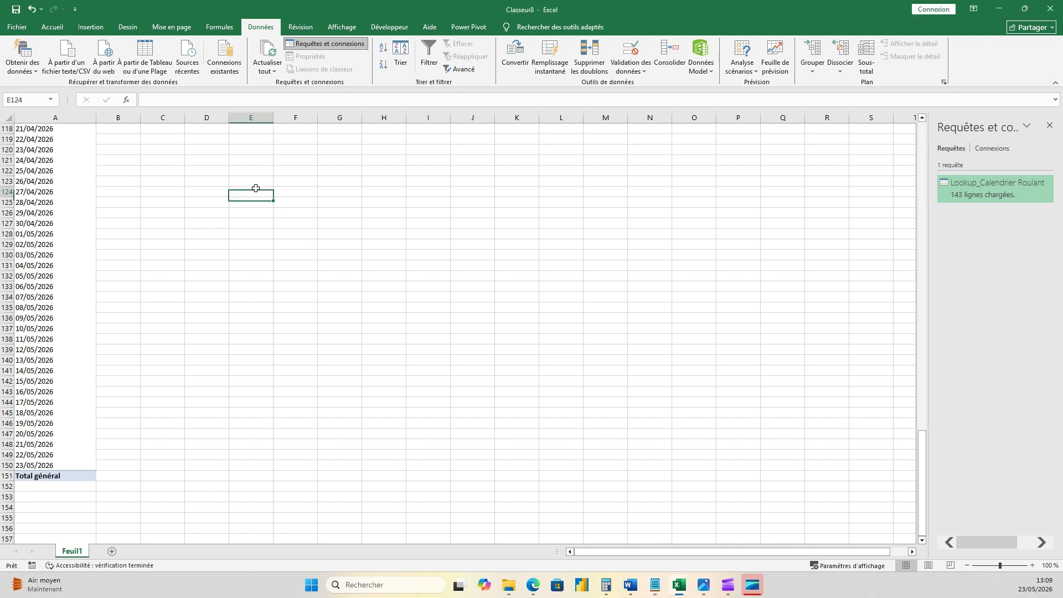
pyautogui.write('=#date(2026,1,1)')
pyautogui.click(256, 235)
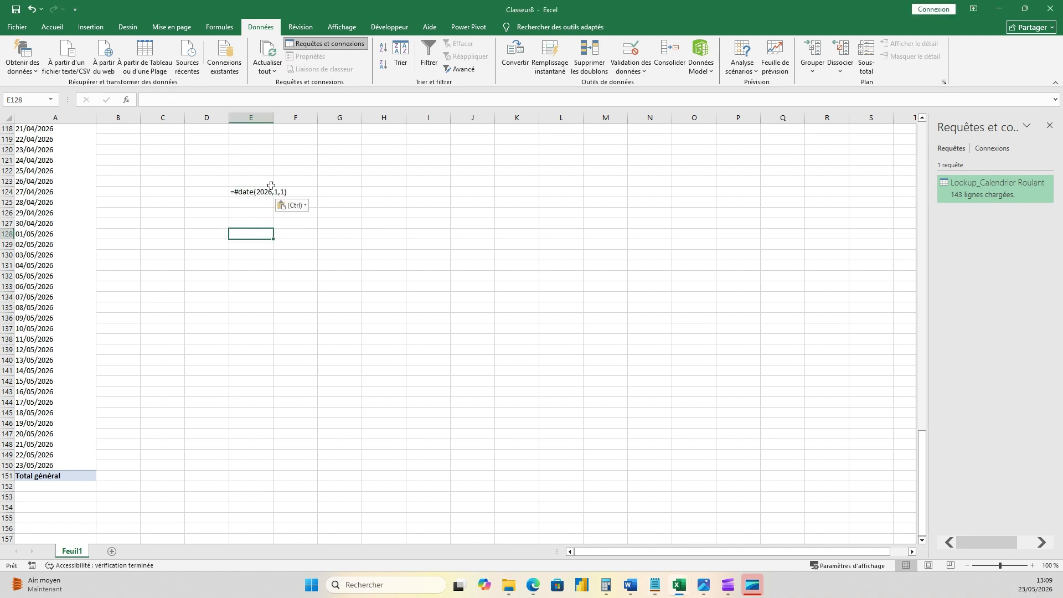
pyautogui.click(268, 194)
pyautogui.doubleClick(274, 117)
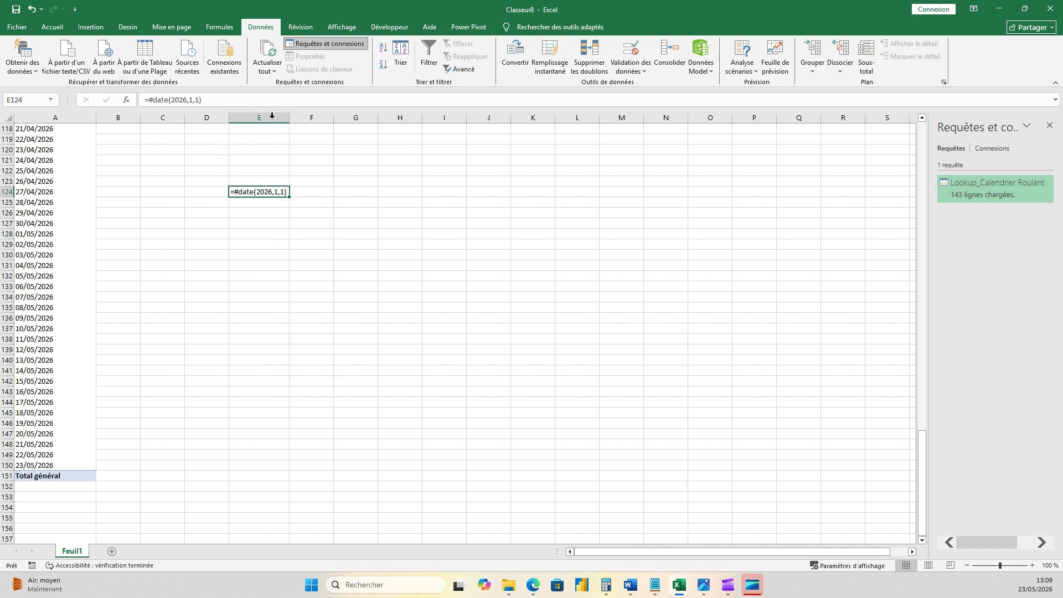
# - Paste the text =List.Dates(Source, Number.From(DateTime.LocalNow()) - Number.From(Source), #duration(1,0,0,0)) from the other window into cell E125 and refit column E's width
pyautogui.click(268, 205)
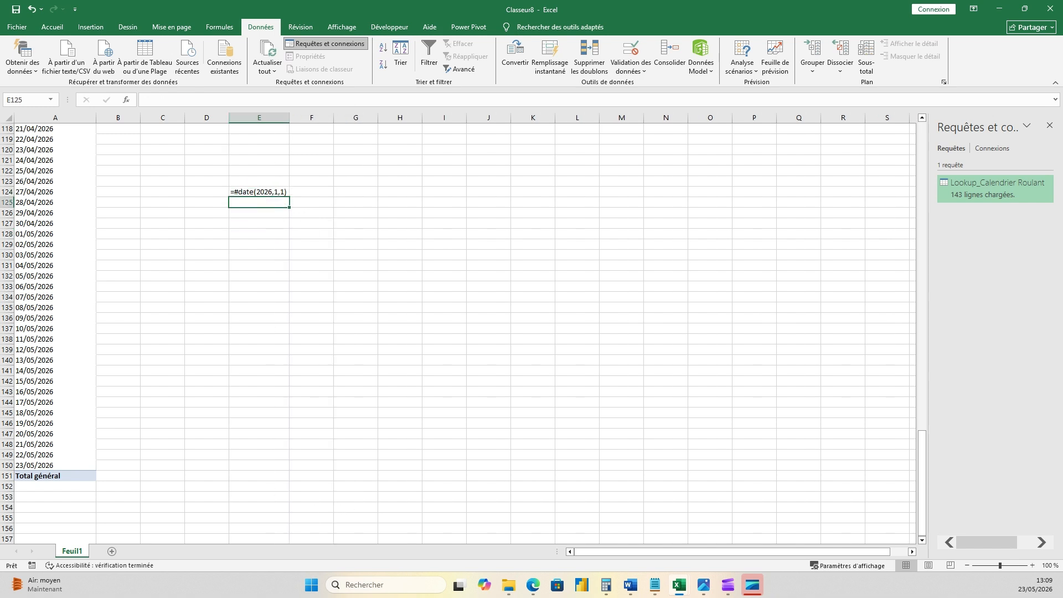
pyautogui.hotkey('alt', 'Tab')
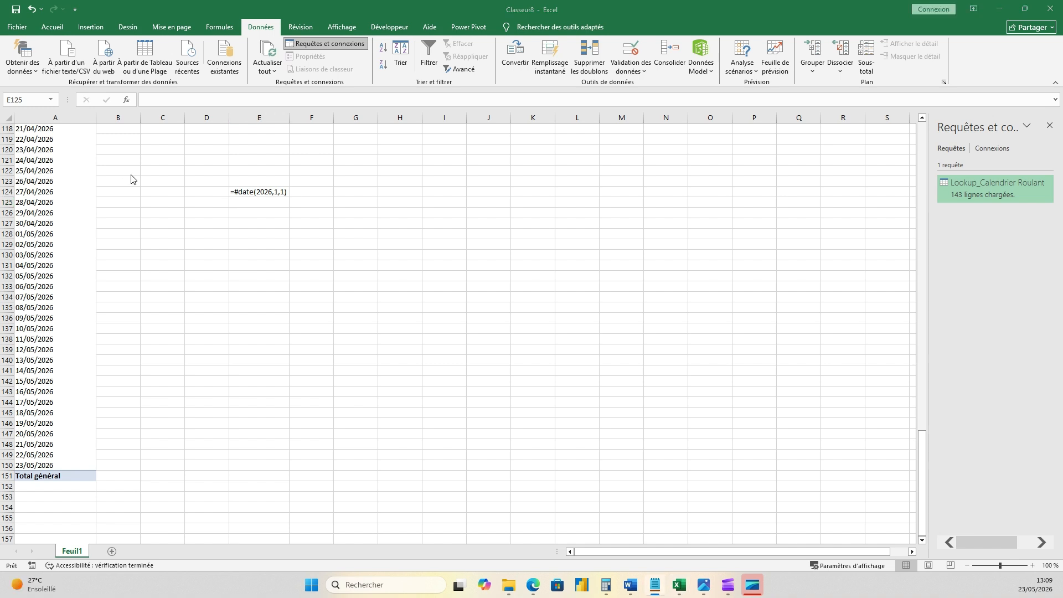
pyautogui.click(277, 205)
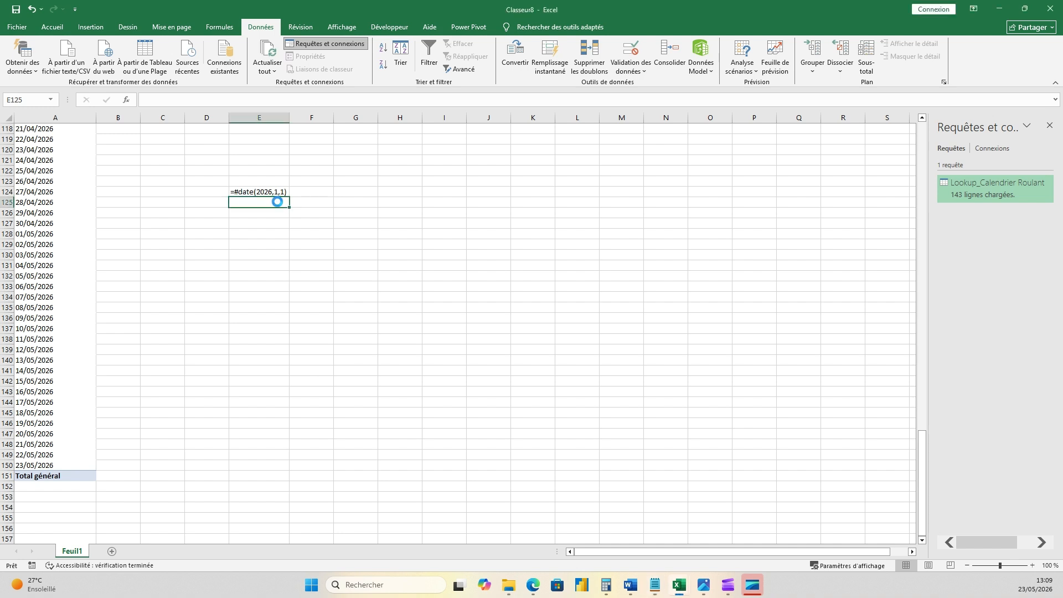
pyautogui.write('=List.Dates(Source, Number.From(DateTime.LocalNow()) - Number.From(Source), #duration(1,0,0,0))')
pyautogui.doubleClick(289, 117)
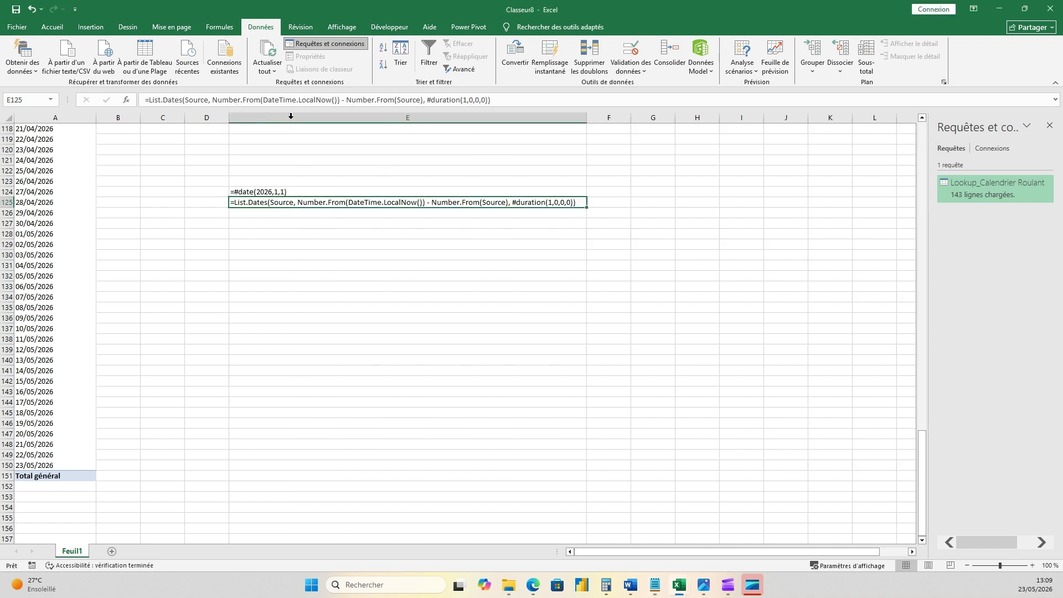
pyautogui.click(622, 351)
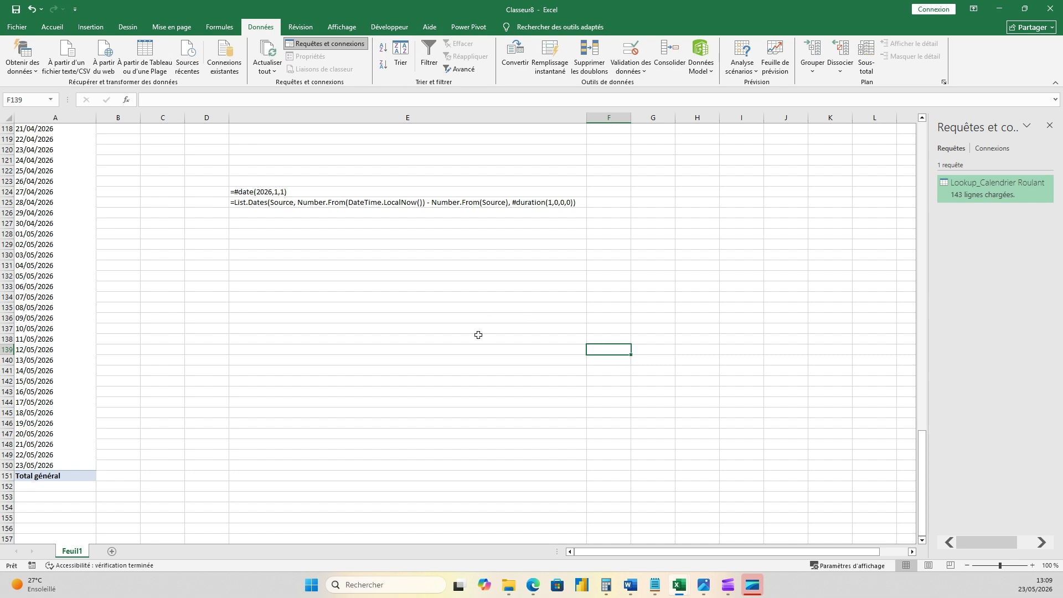
# - Open the workbook's data model management window
pyautogui.click(707, 67)
pyautogui.click(724, 84)
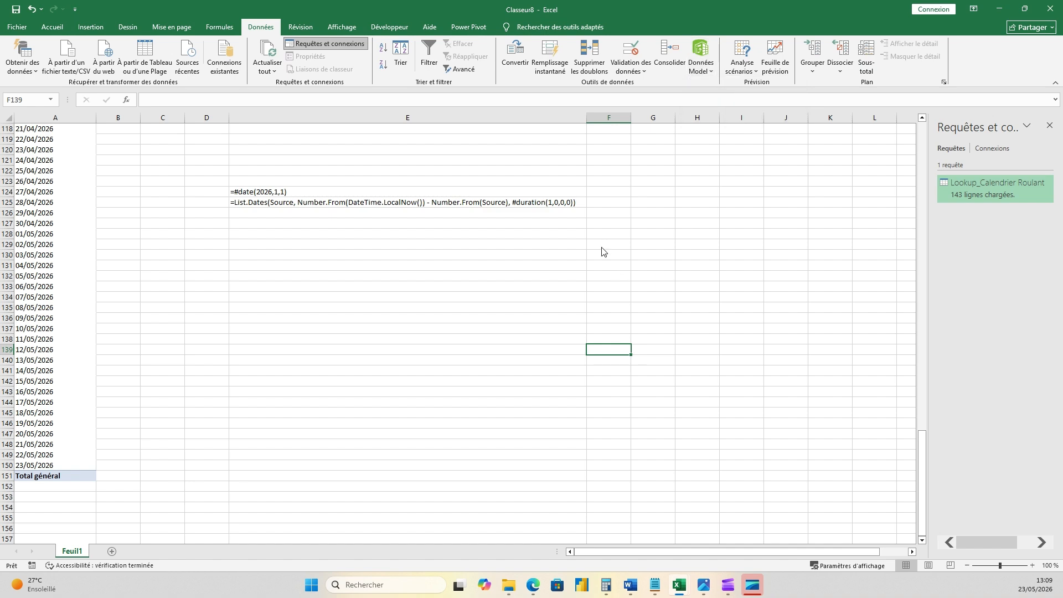